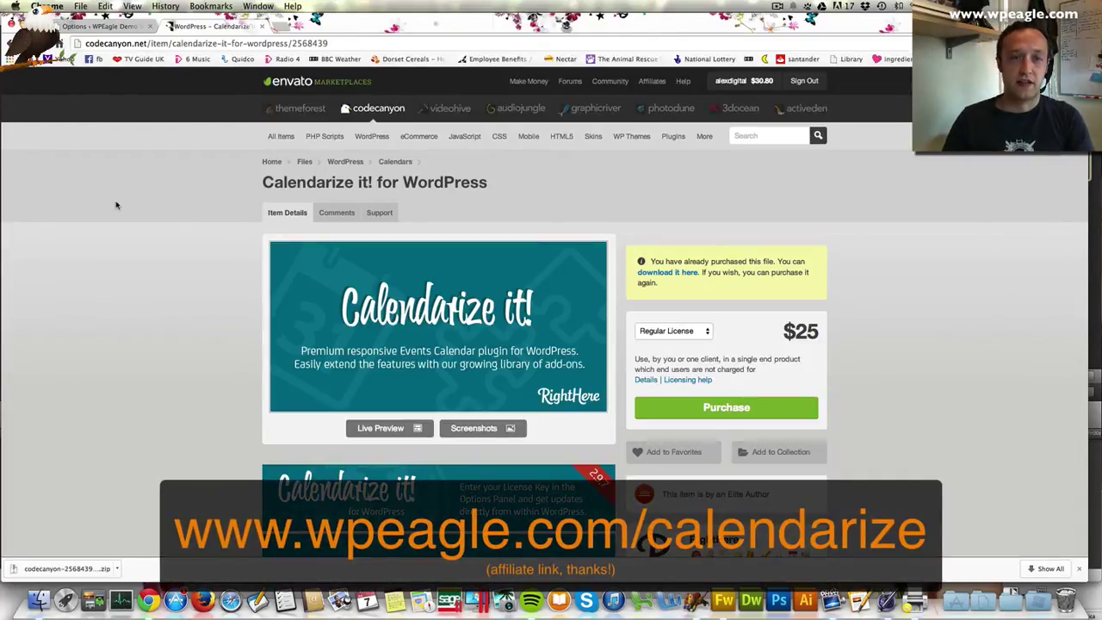
Go to the WordPress dashboard and open the Upload Plugin page under Plugins > Add New
scroll(516, 240, "down", 10)
scroll(516, 240, "down", 8)
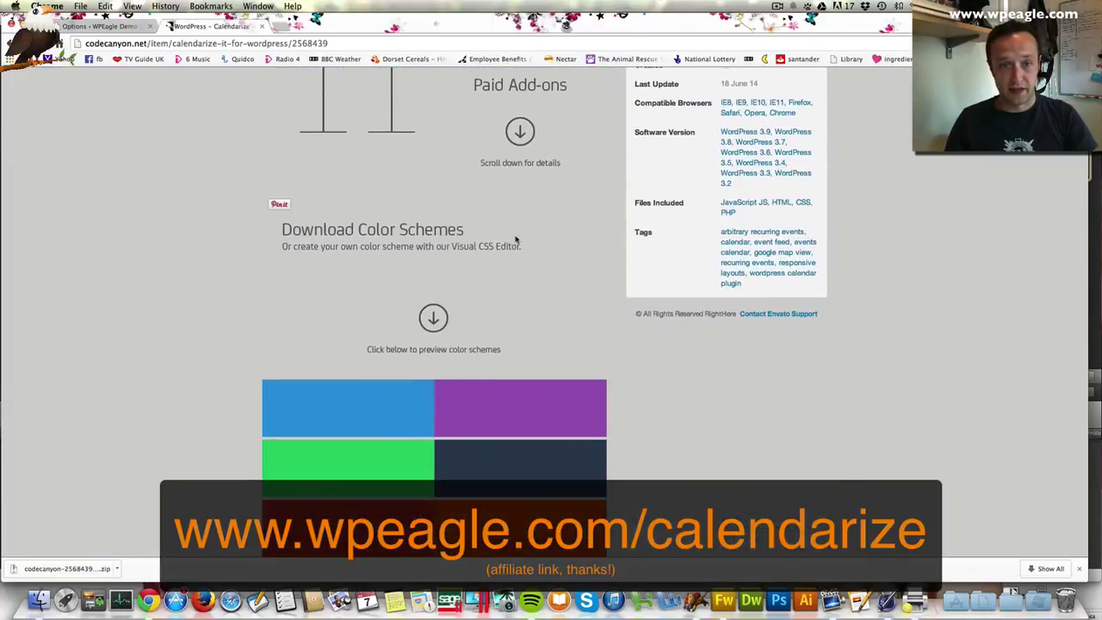
scroll(517, 240, "up", 7)
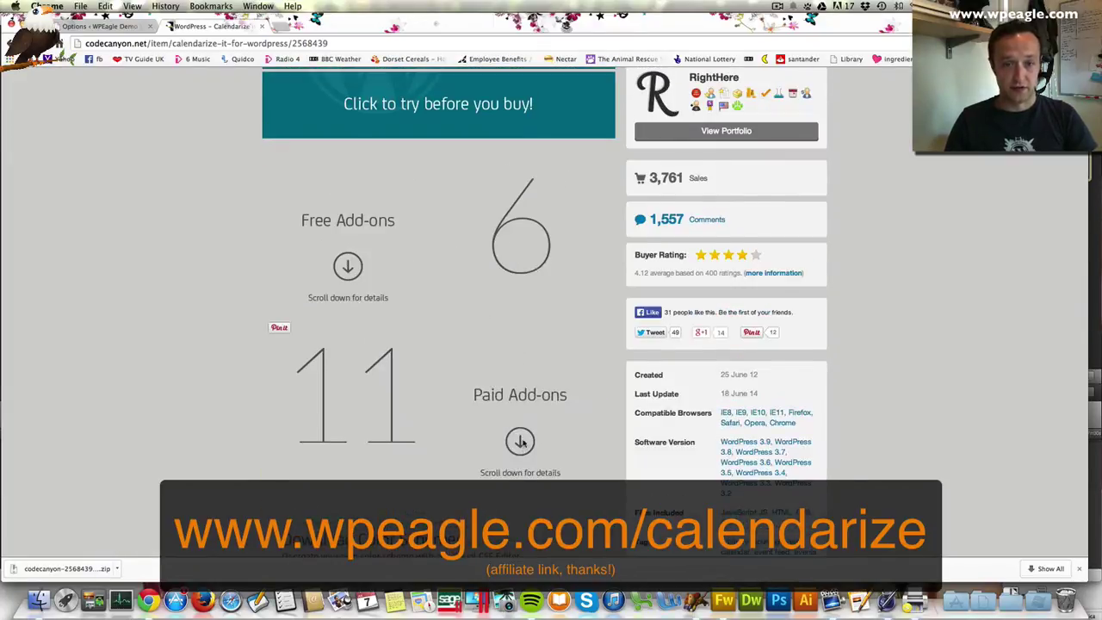
scroll(520, 442, "down", 15)
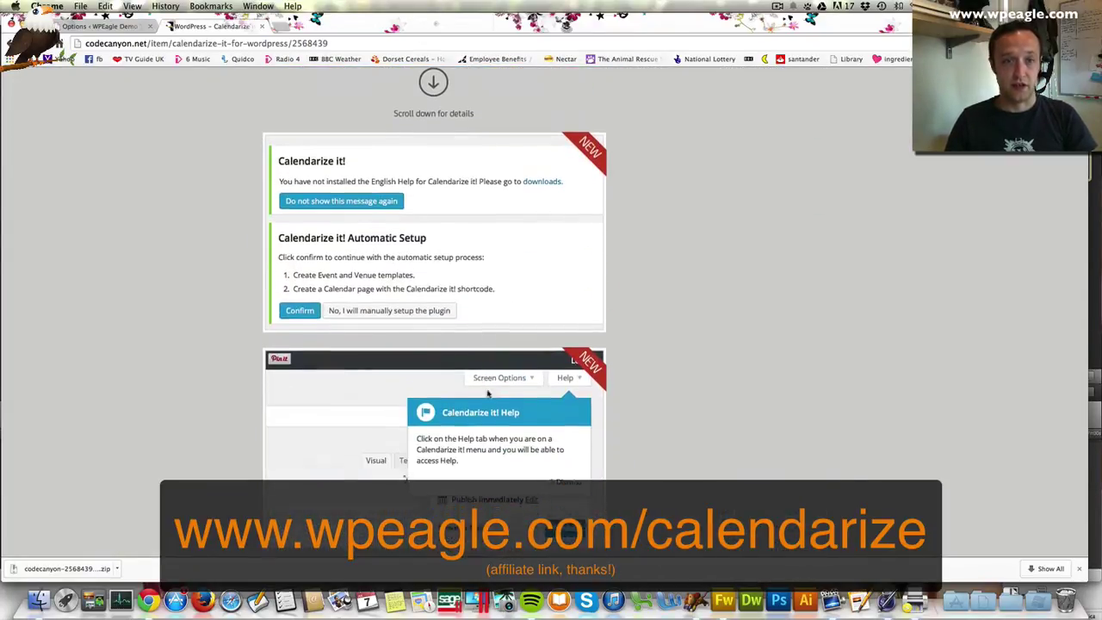
scroll(487, 393, "down", 15)
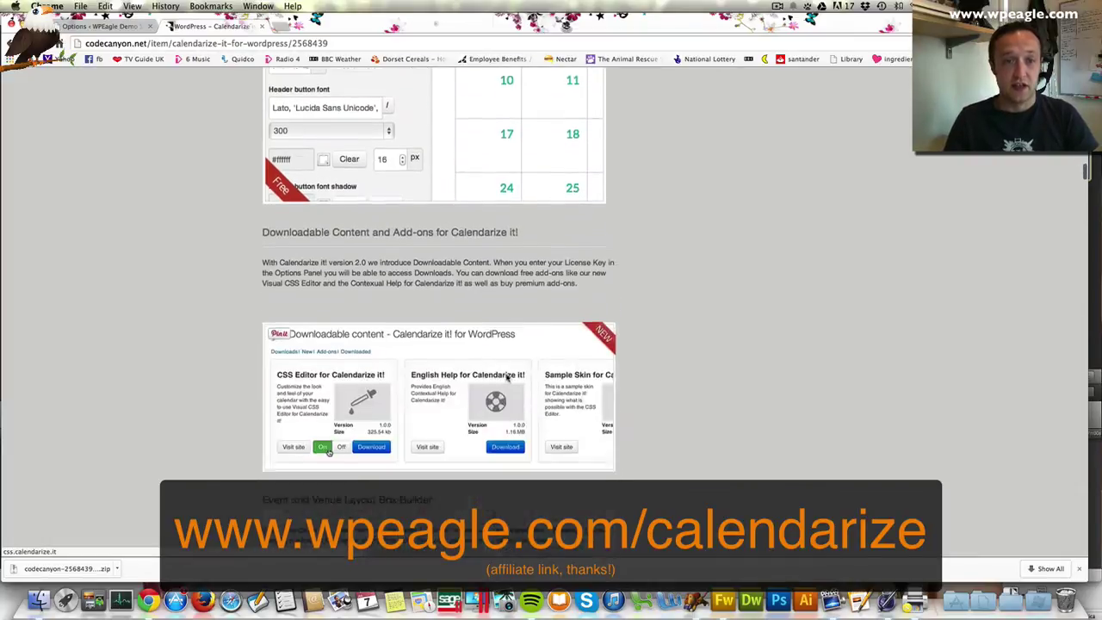
scroll(508, 377, "down", 3)
scroll(516, 258, "down", 10)
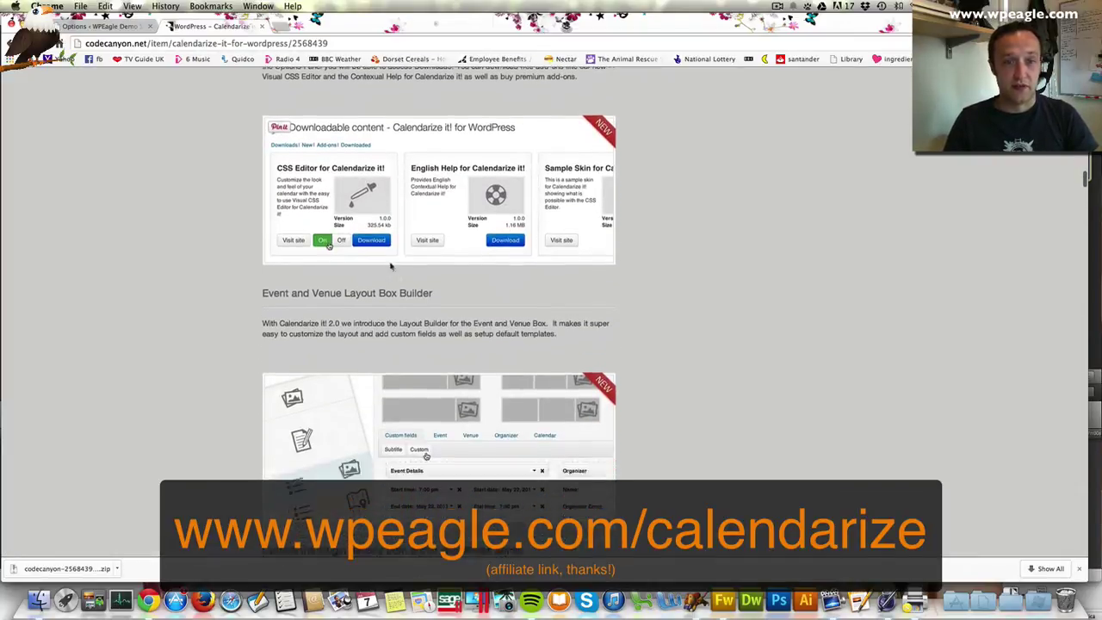
scroll(392, 265, "down", 15)
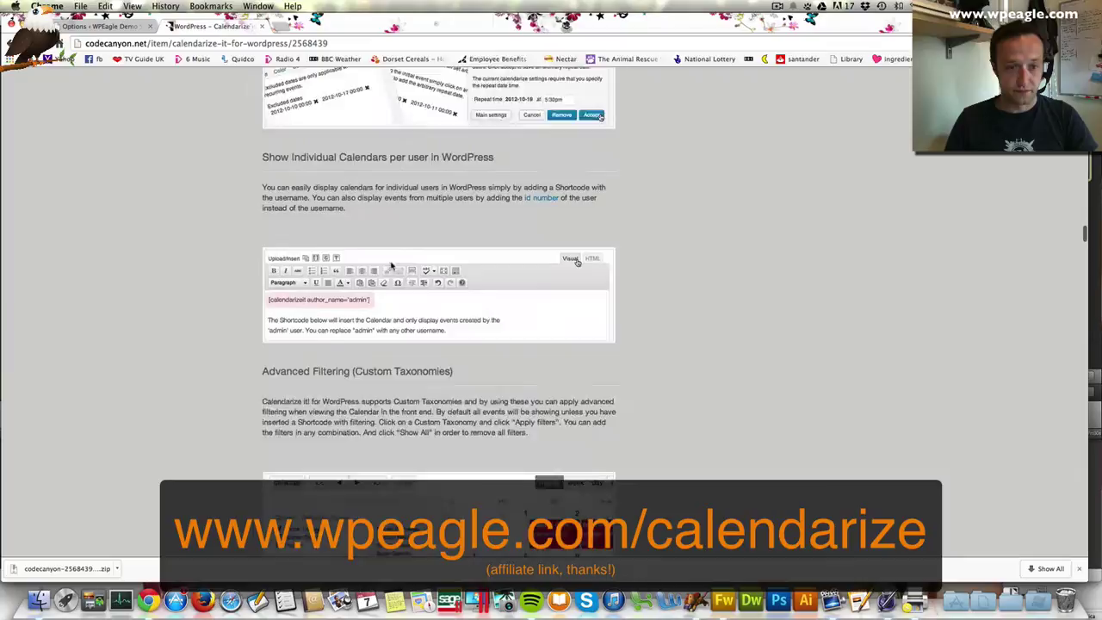
scroll(390, 266, "down", 10)
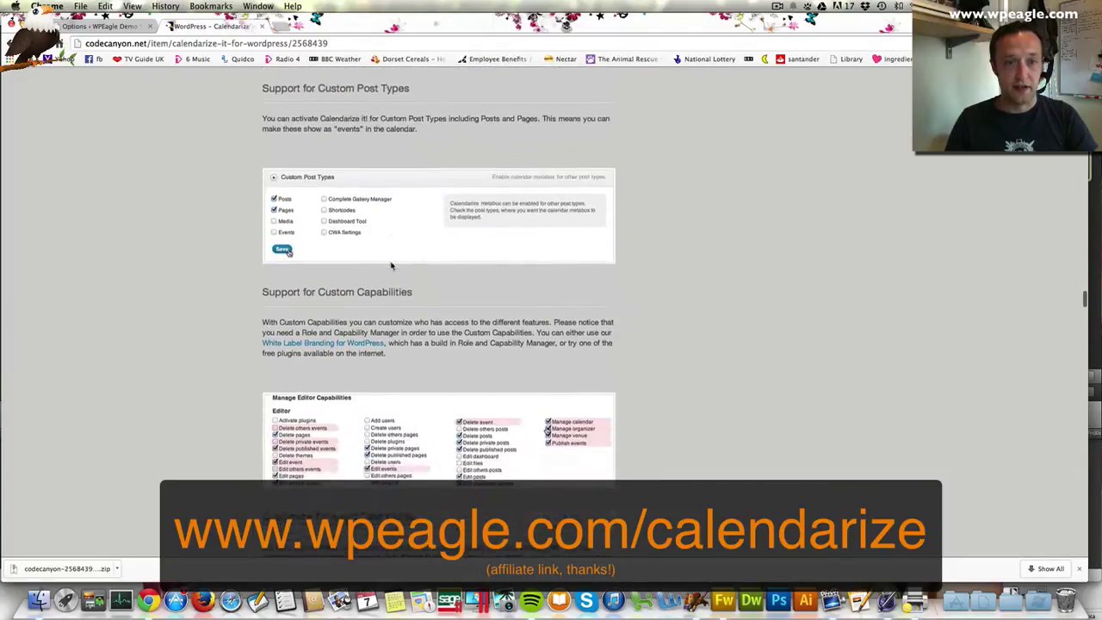
scroll(391, 264, "down", 10)
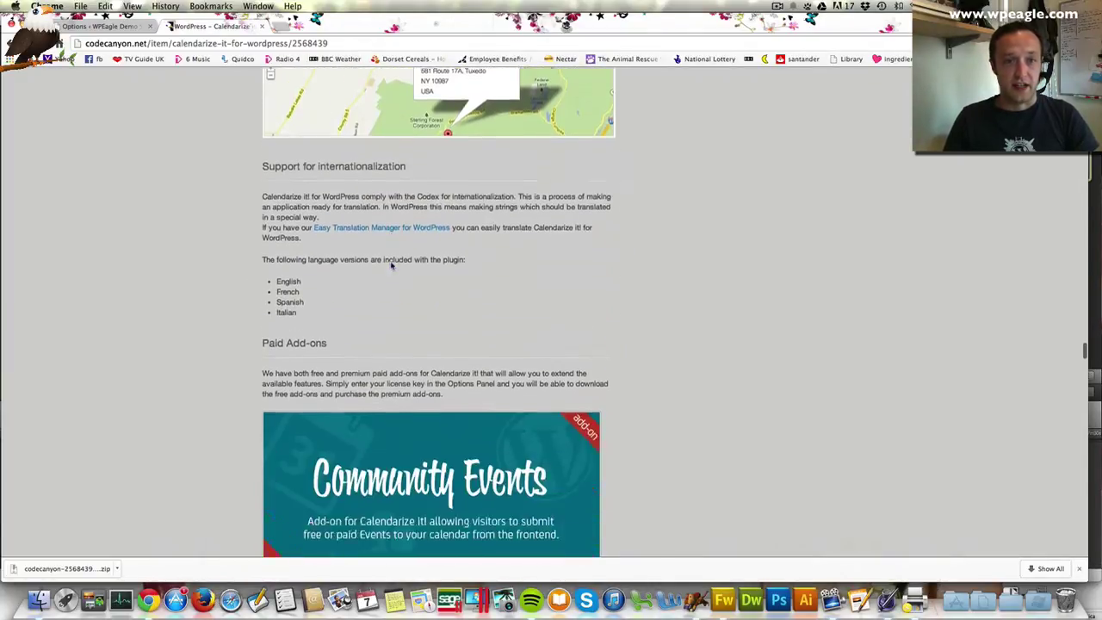
scroll(391, 265, "down", 4)
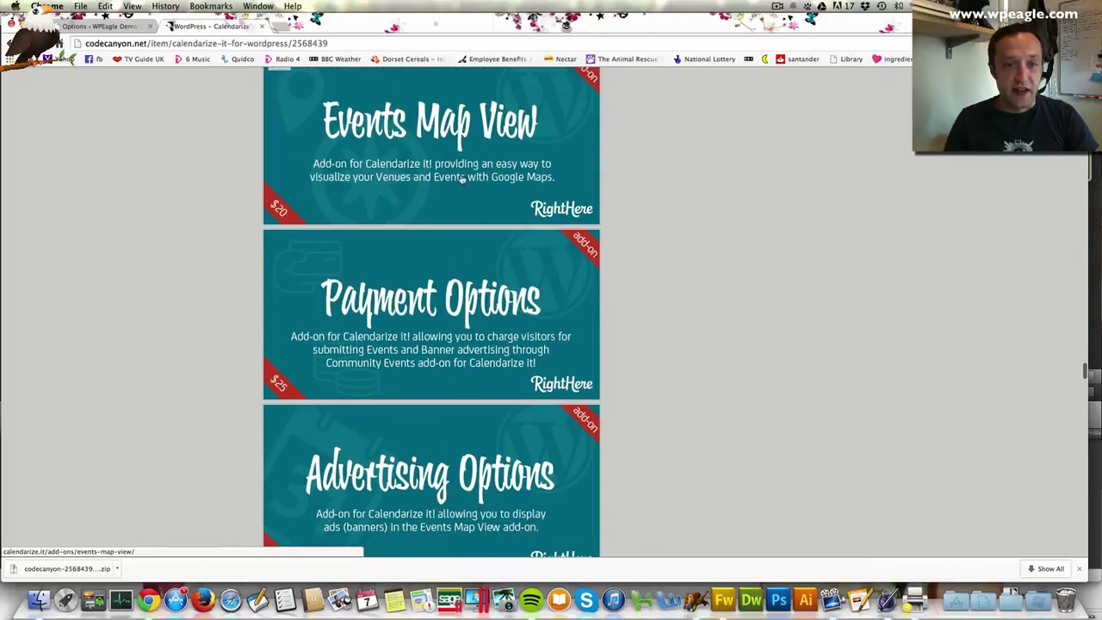
scroll(504, 295, "down", 2)
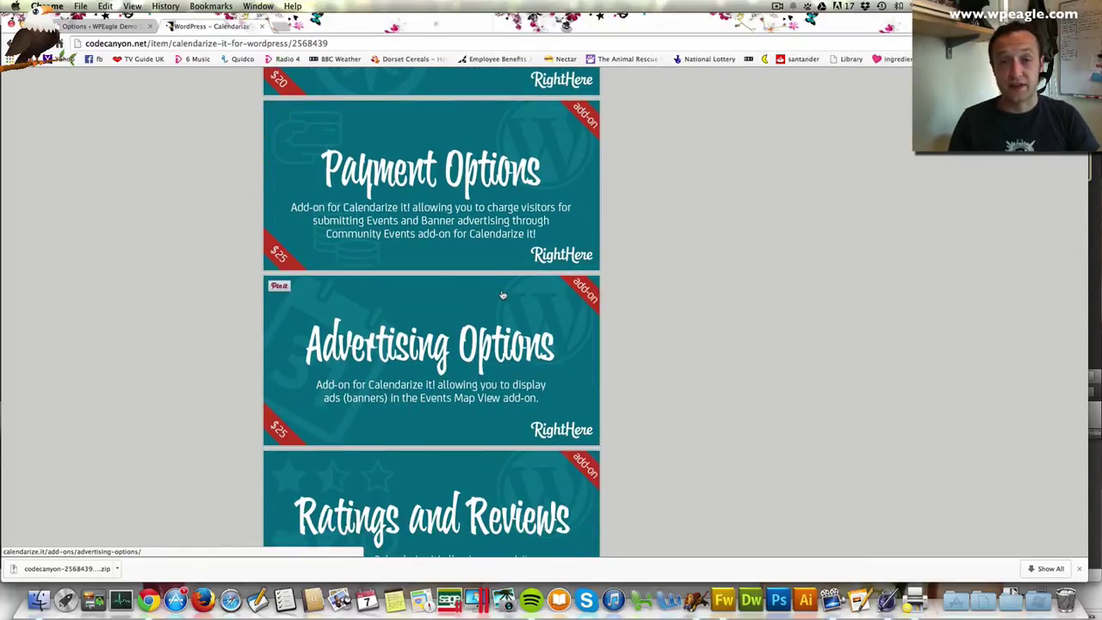
scroll(444, 264, "down", 4)
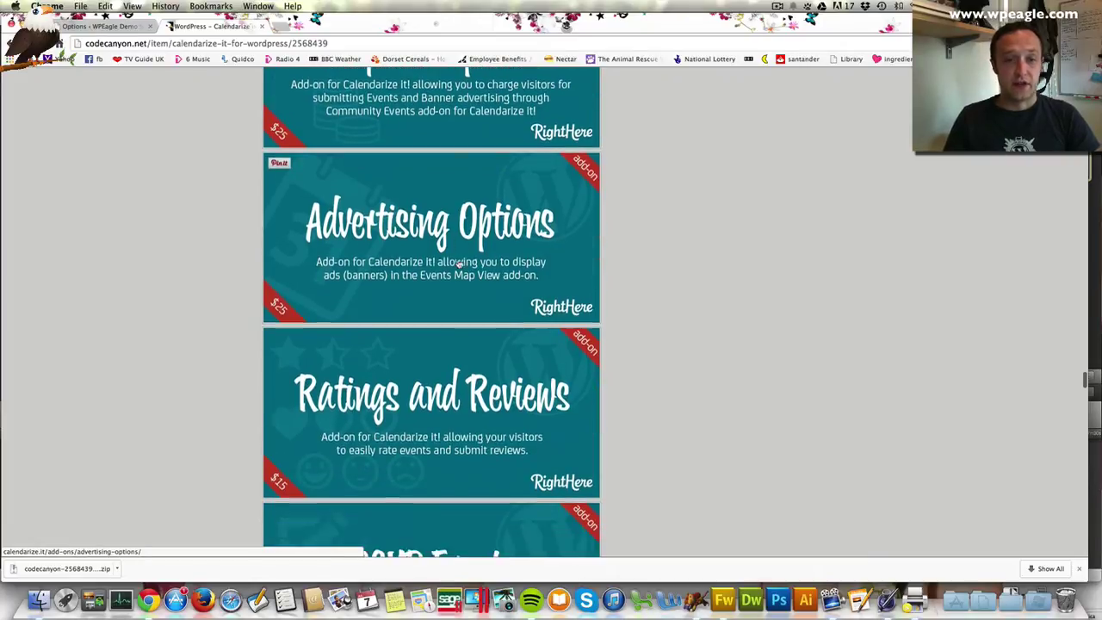
scroll(244, 310, "down", 2)
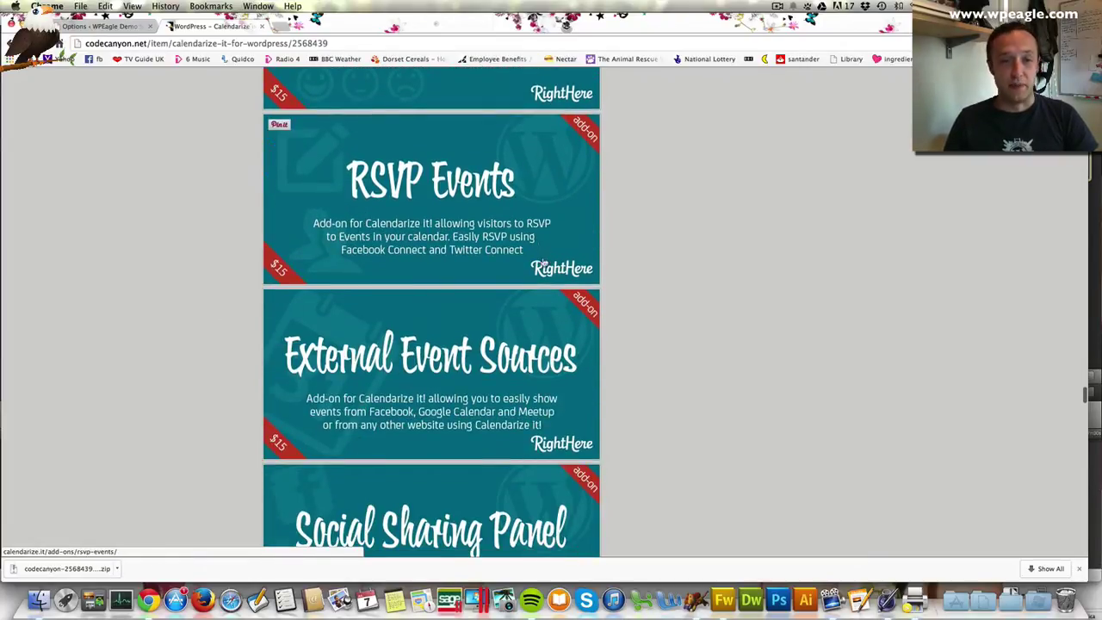
scroll(515, 336, "down", 10)
scroll(515, 336, "up", 20)
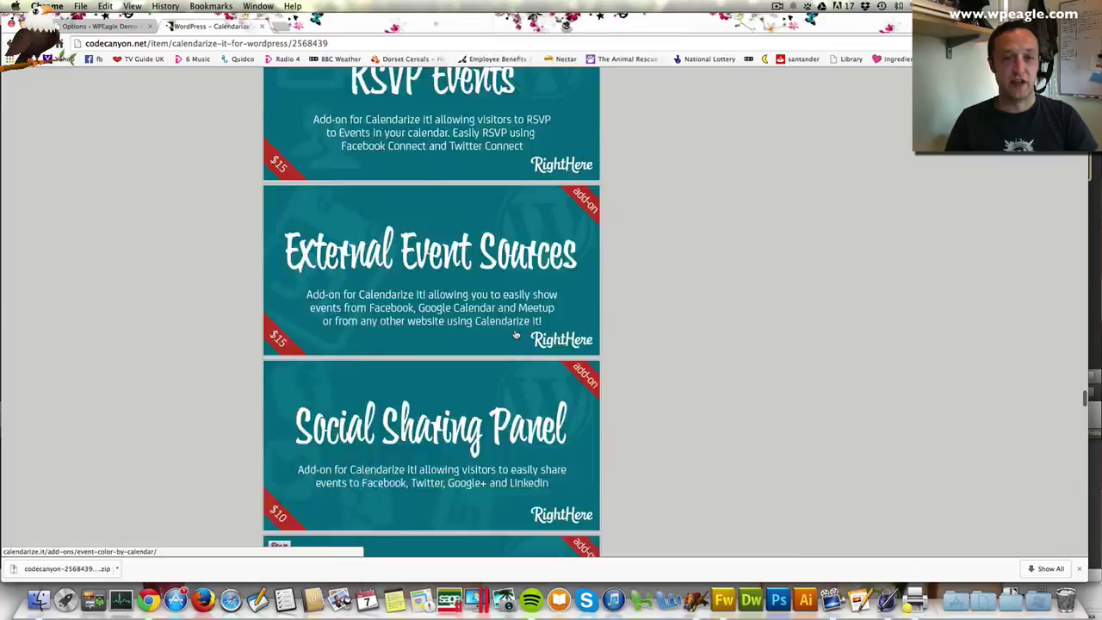
scroll(515, 327, "up", 15)
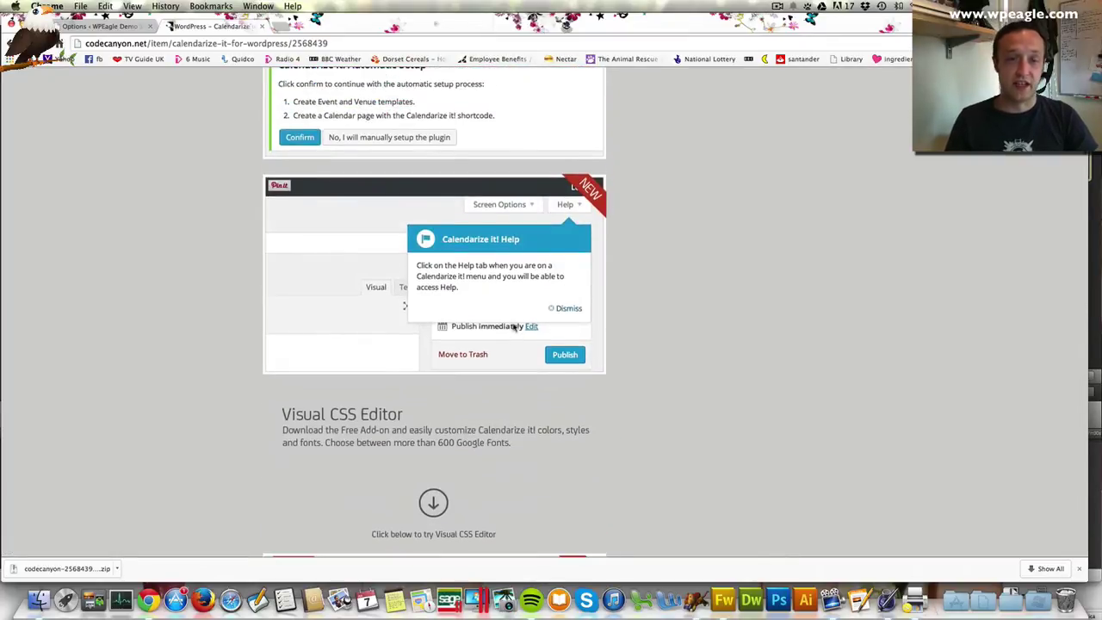
scroll(514, 327, "up", 5)
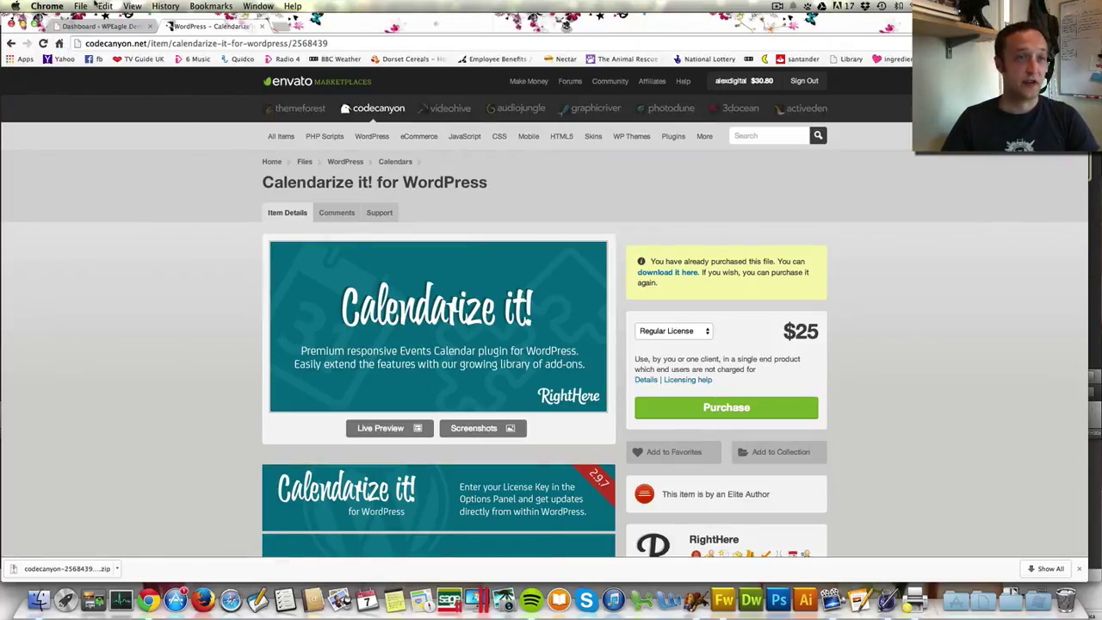
left_click(99, 25)
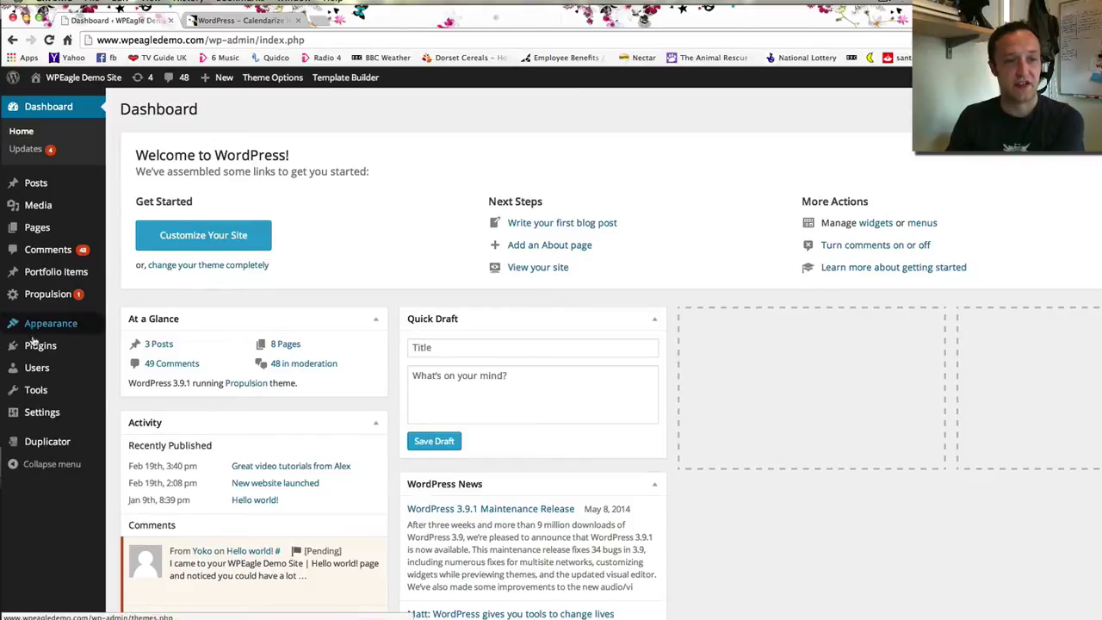
mouse_move(36, 346)
left_click(170, 368)
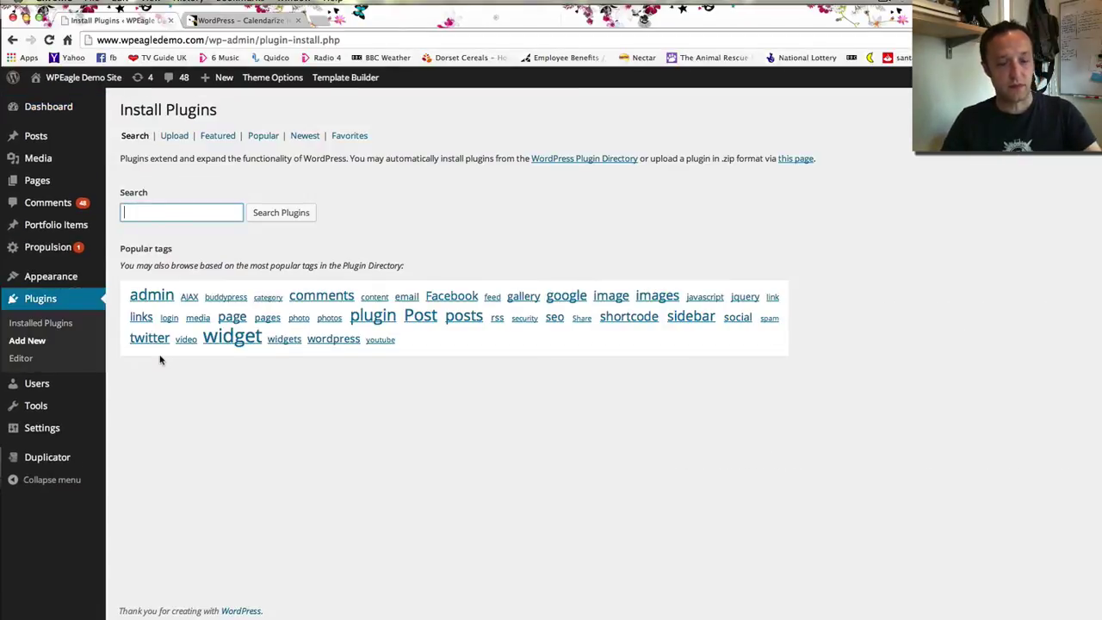
left_click(175, 136)
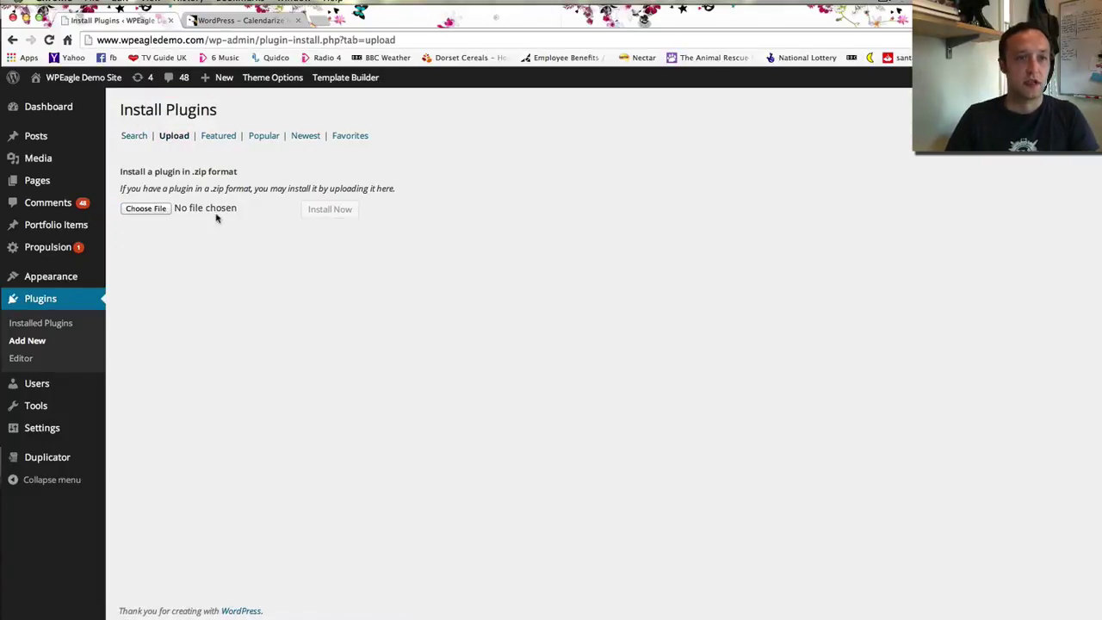
Browse for the Calendarize zip, close the file picker, and view Installed Plugins
left_click(151, 211)
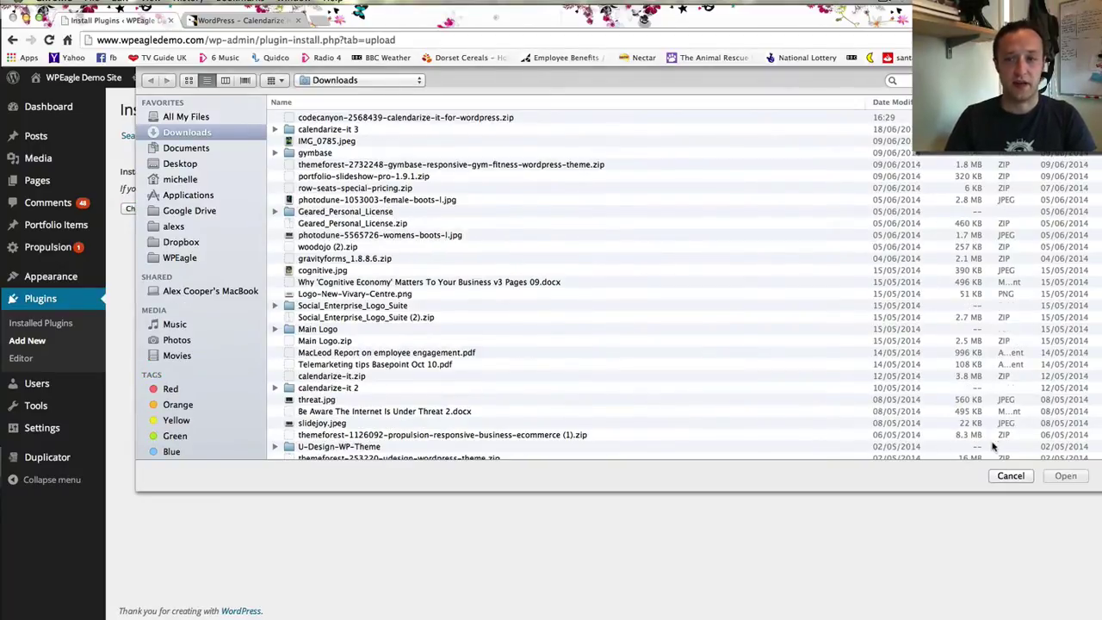
left_click(1010, 476)
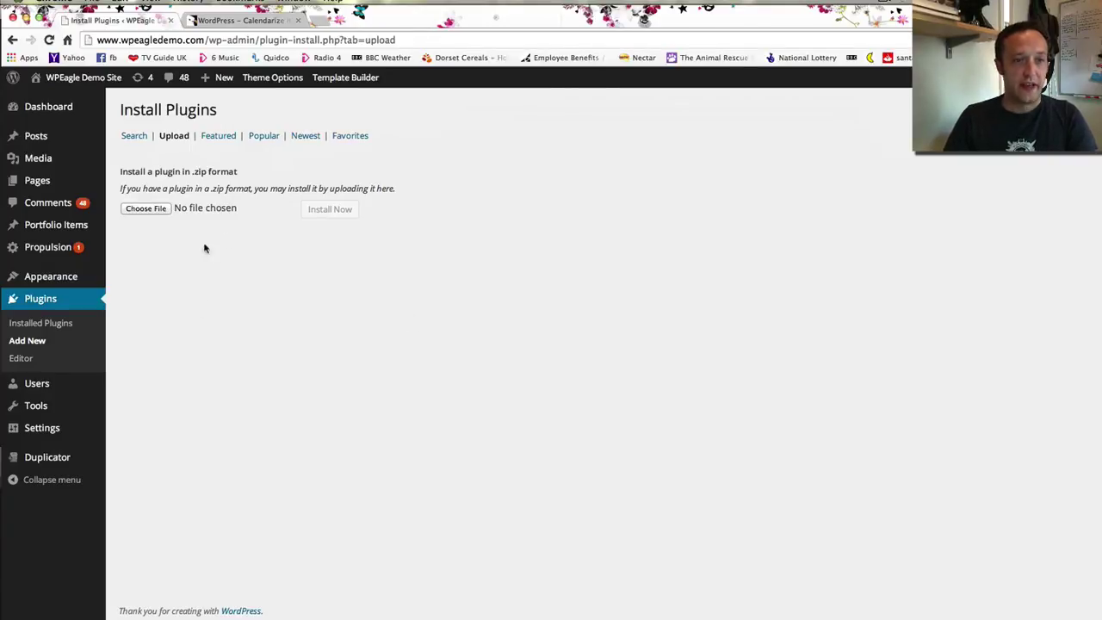
left_click(63, 325)
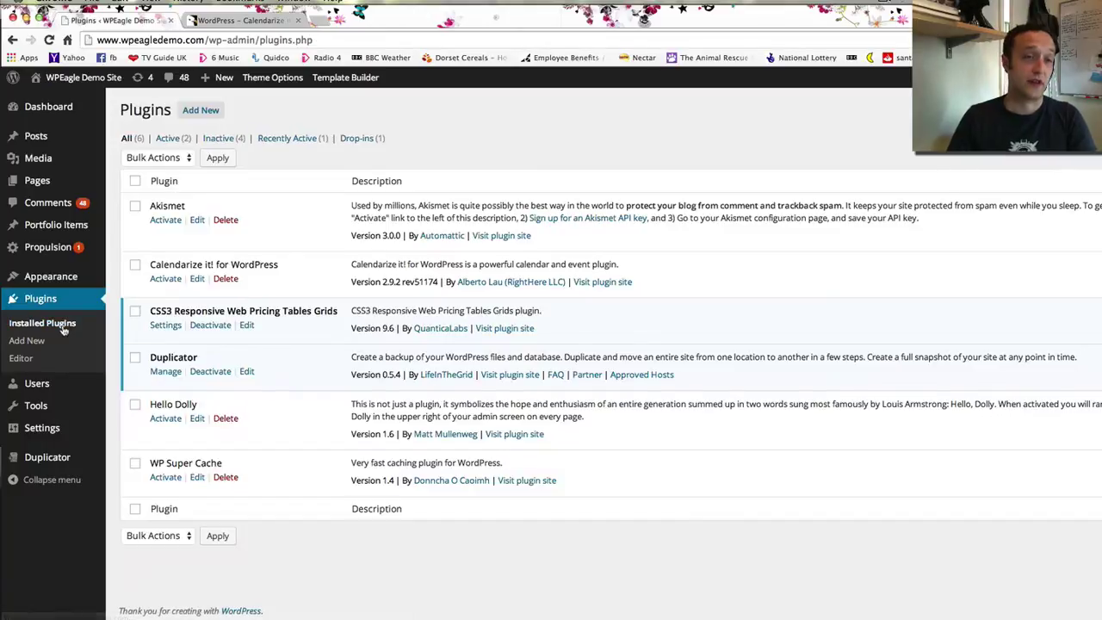
Activate Calendarize it! for WordPress, then return to its CodeCanyon product page
left_click(163, 281)
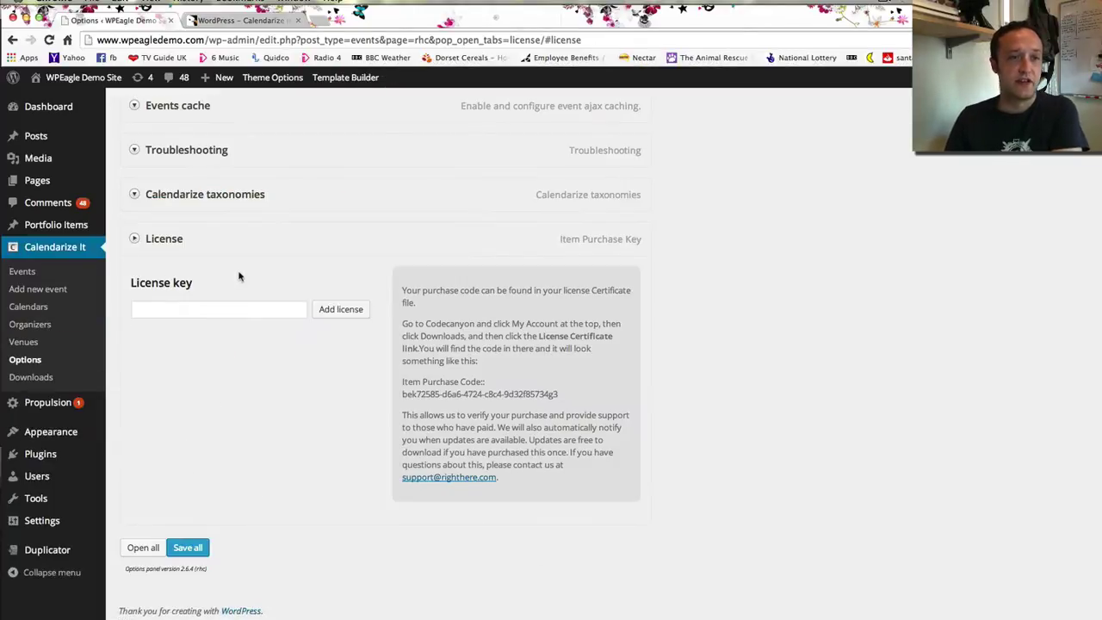
scroll(246, 283, "up", 1)
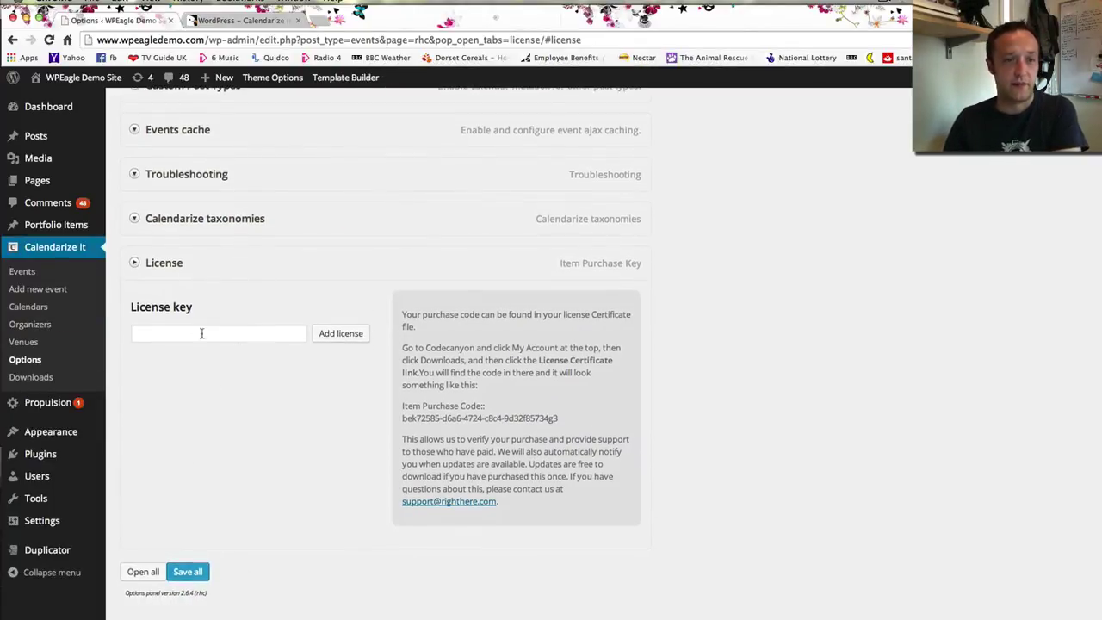
left_click(264, 17)
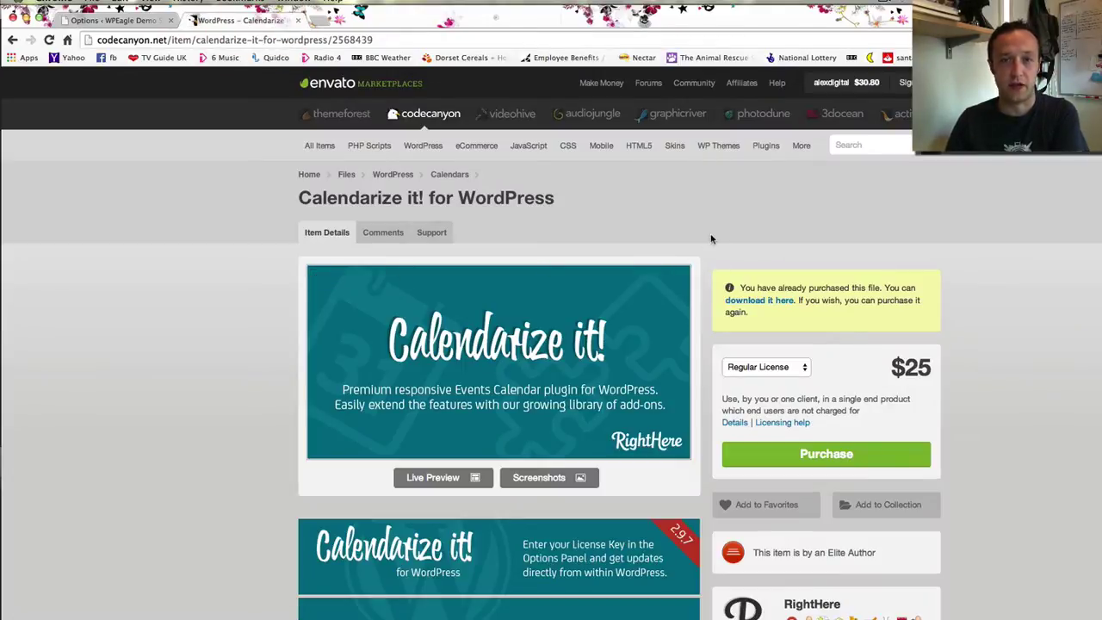
Open the account's Downloads page filtered to CodeCanyon purchases
mouse_move(861, 82)
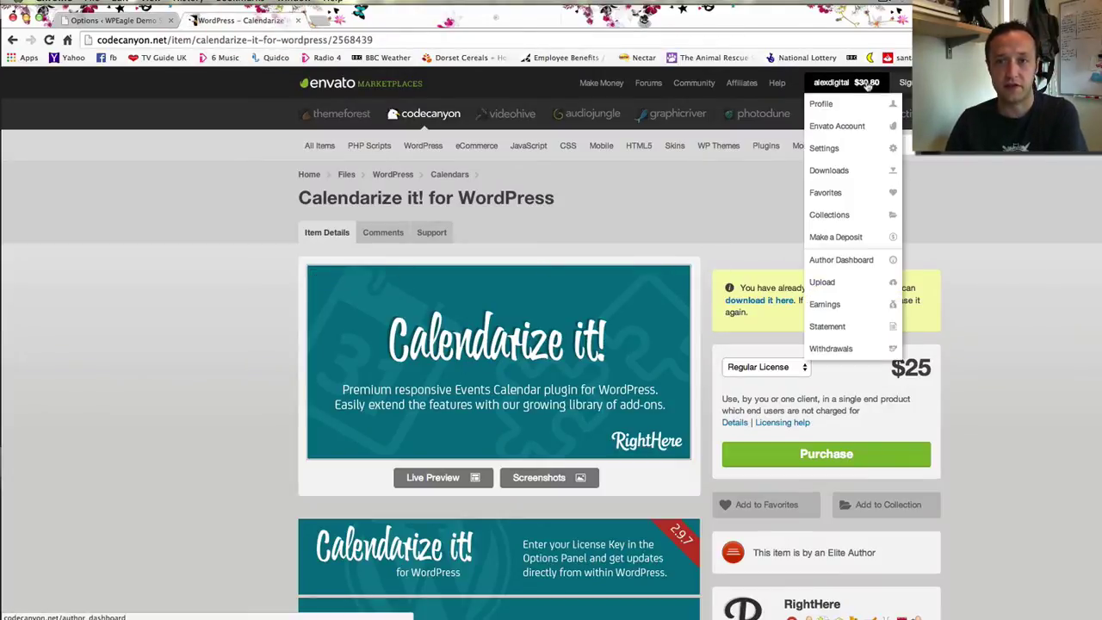
left_click(845, 177)
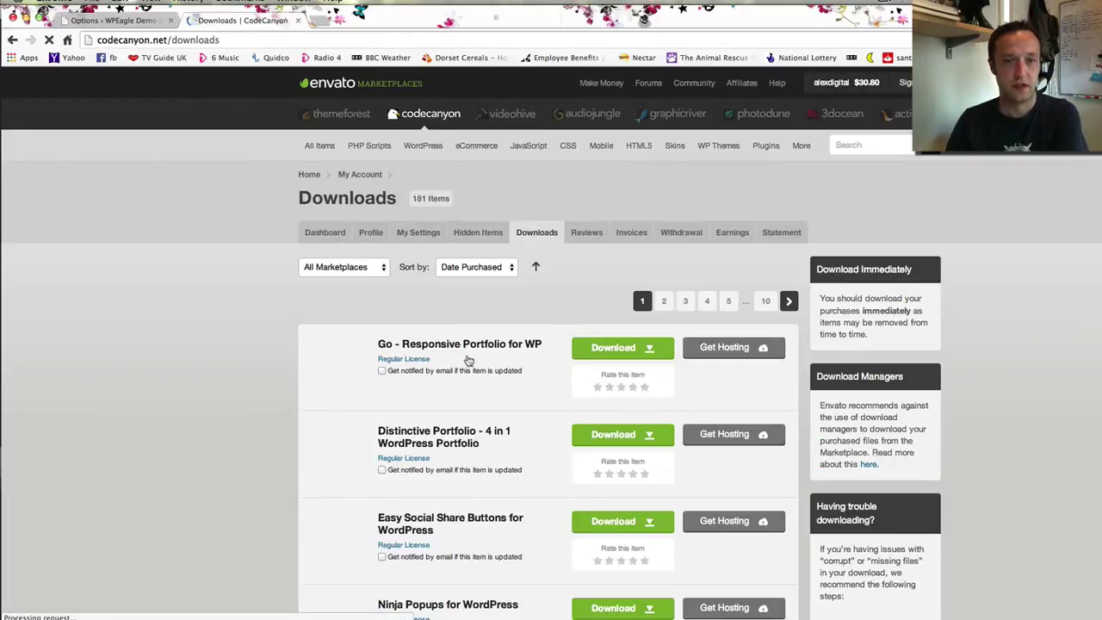
left_click(322, 267)
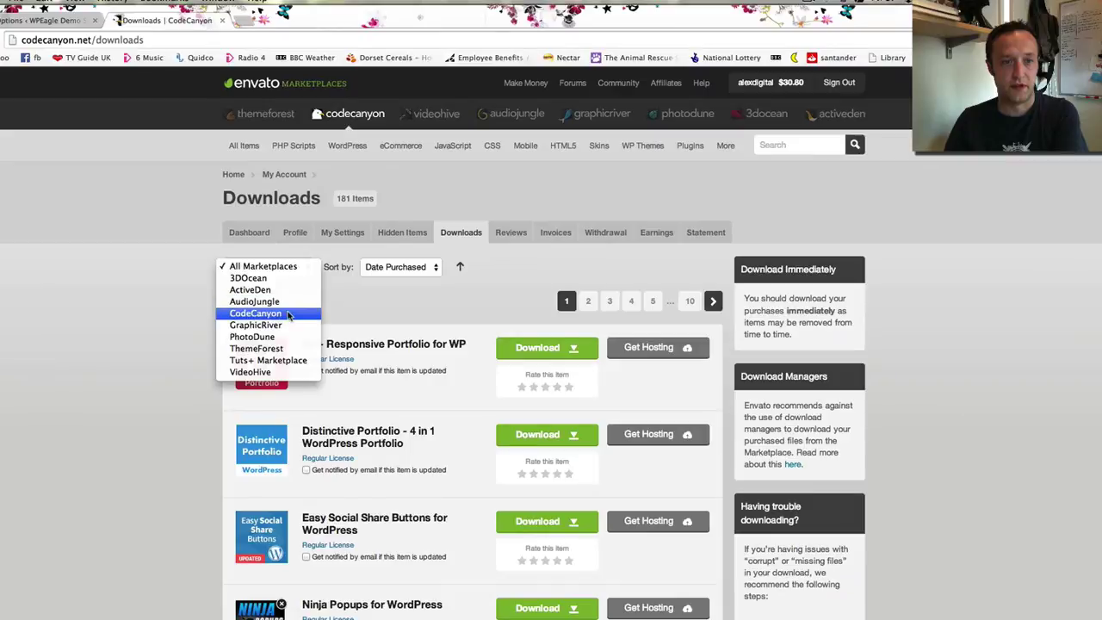
left_click(290, 315)
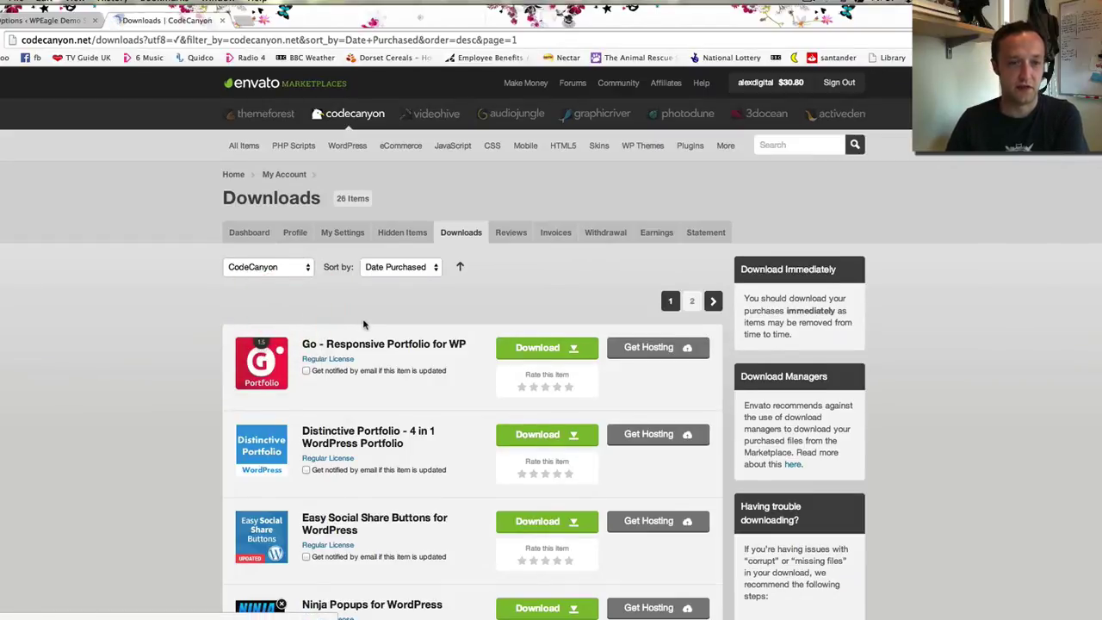
scroll(364, 324, "down", 7)
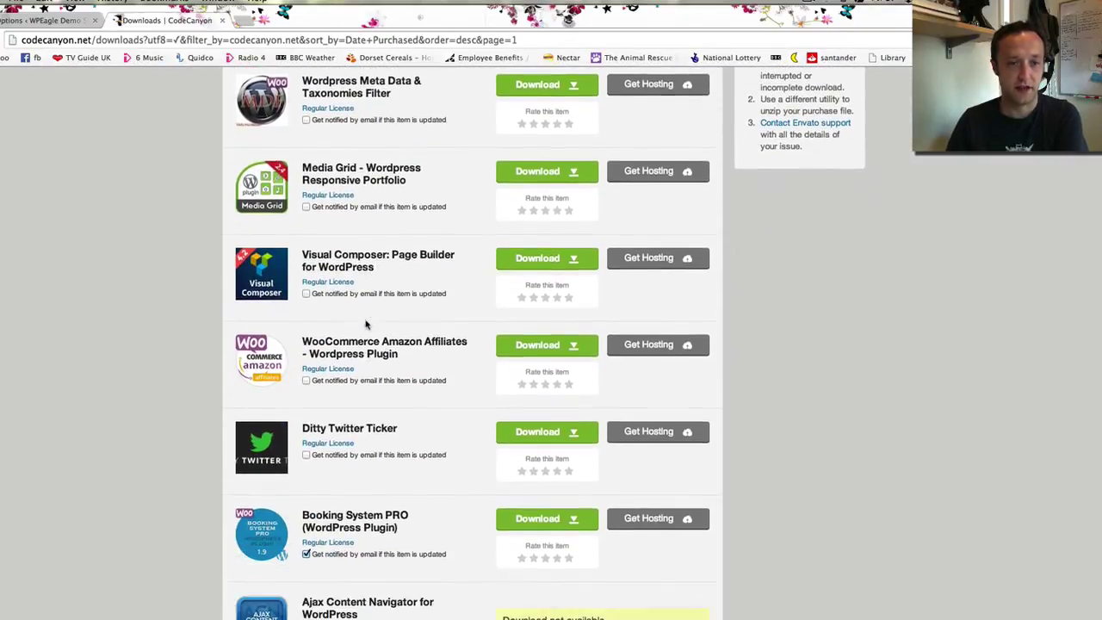
scroll(365, 324, "down", 7)
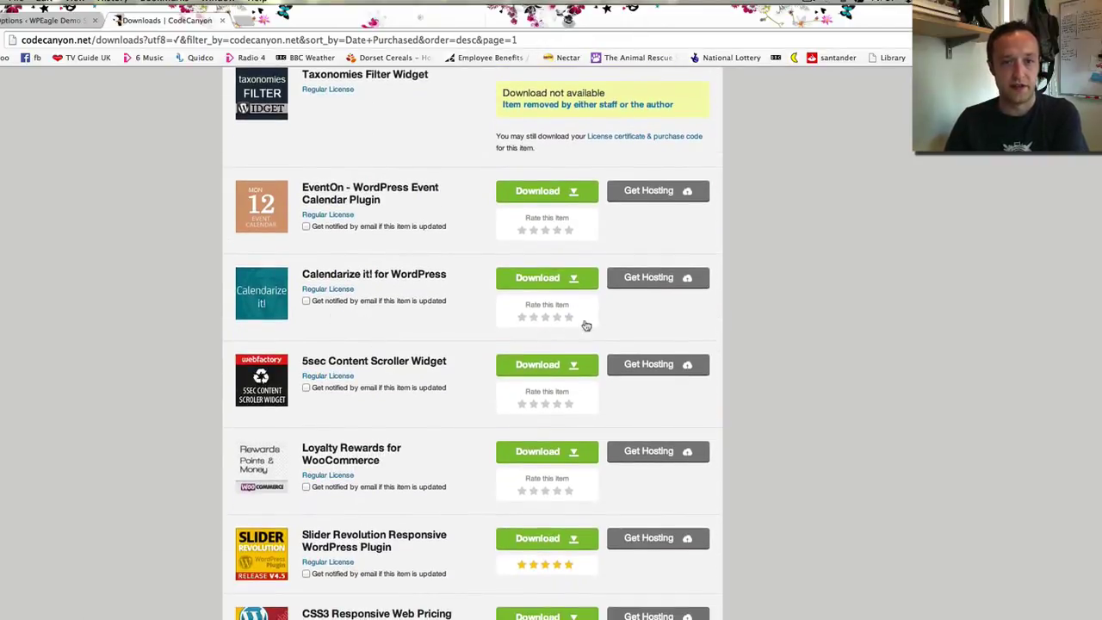
Save Calendarize it!'s calendarize-it-for-wordpress-license.txt certificate and highlight its purchase code
left_click(573, 278)
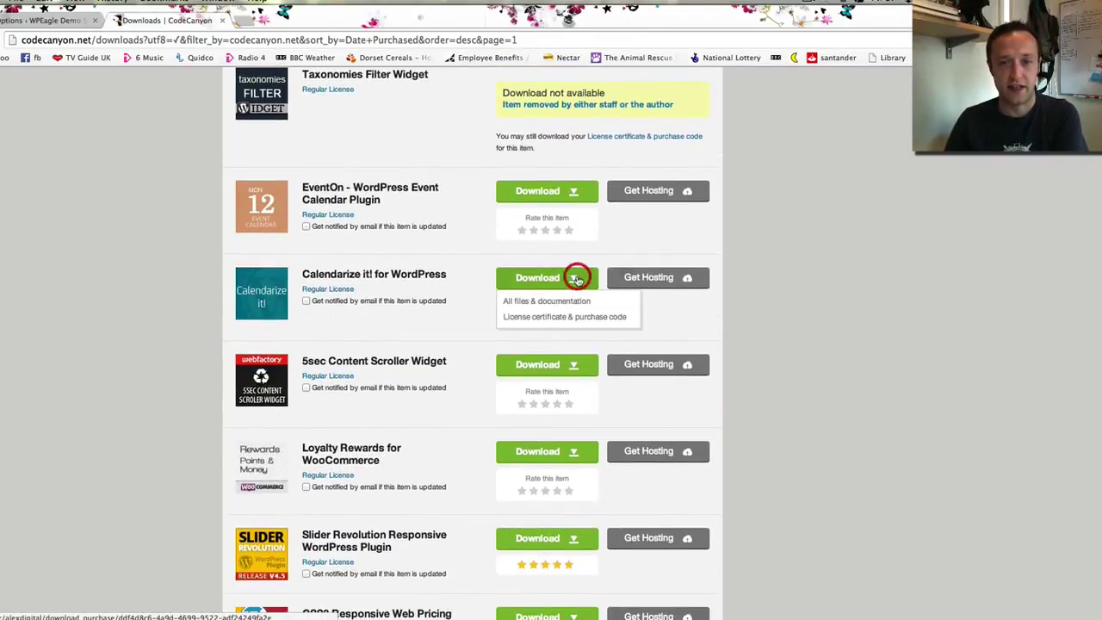
left_click(571, 318)
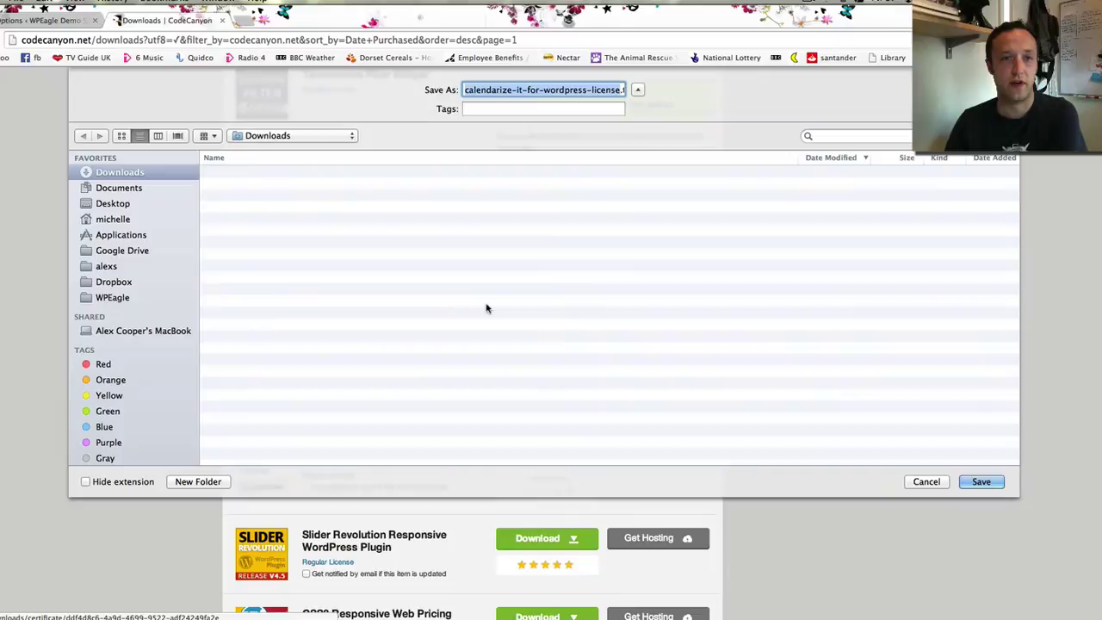
left_click(984, 482)
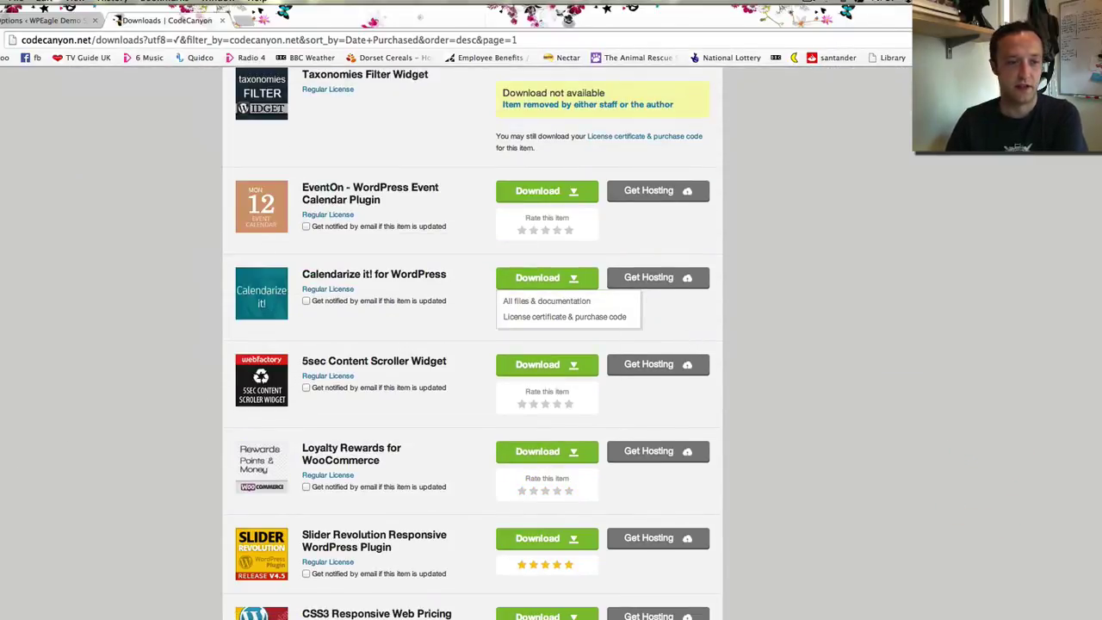
scroll(551, 344, "down", 1)
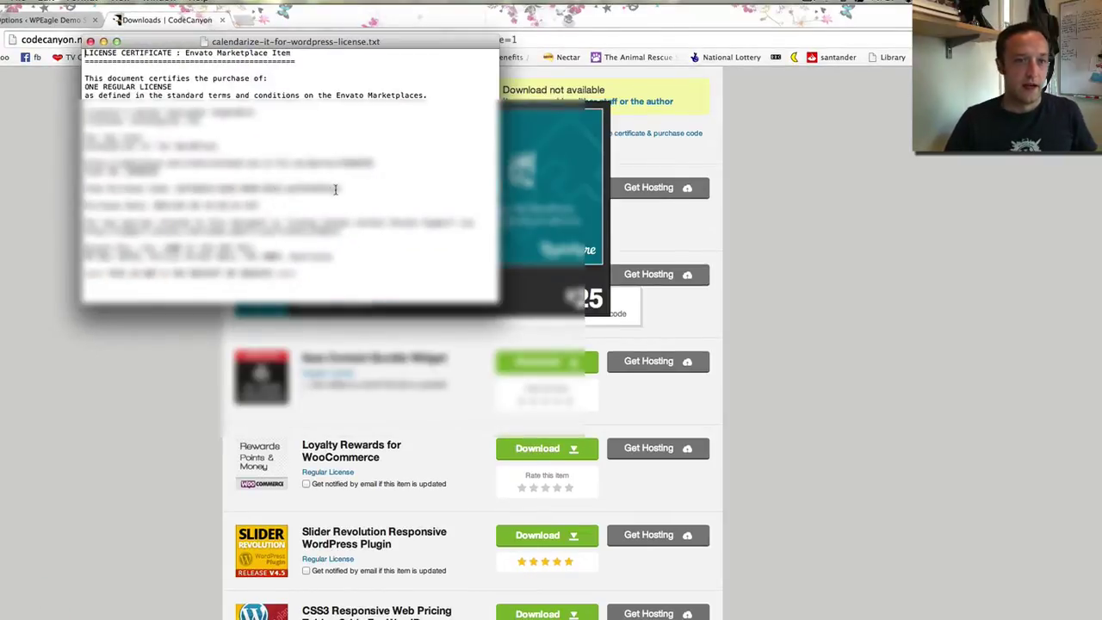
left_click_drag(336, 189, 173, 187)
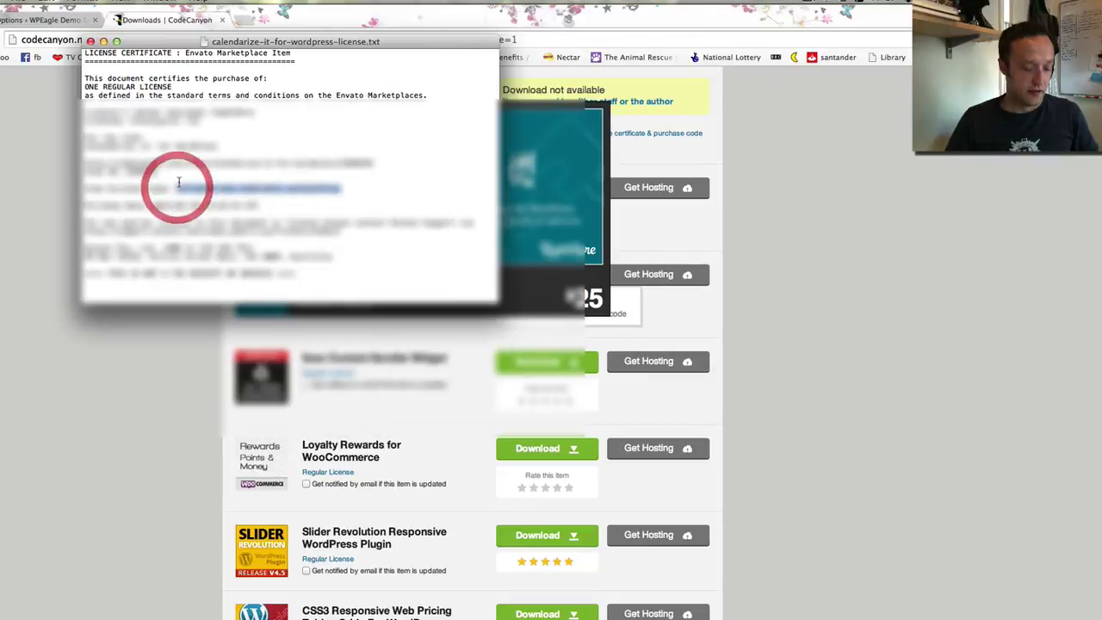
Paste the purchase code into Calendarize it!'s License Key field and submit it
left_click(56, 20)
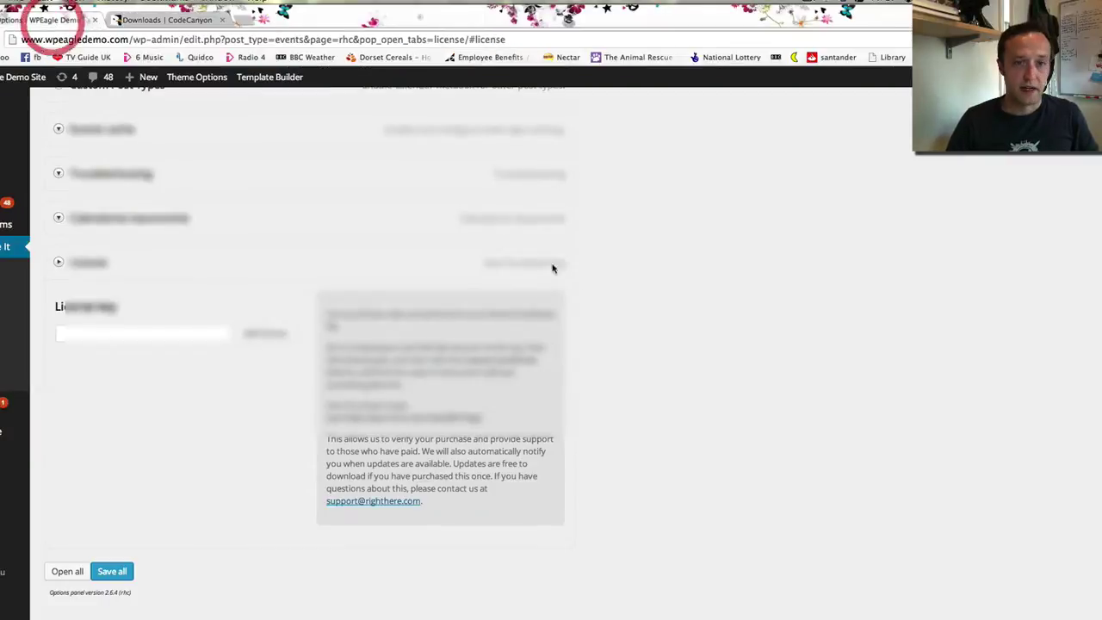
left_click(204, 337)
key("super+v")
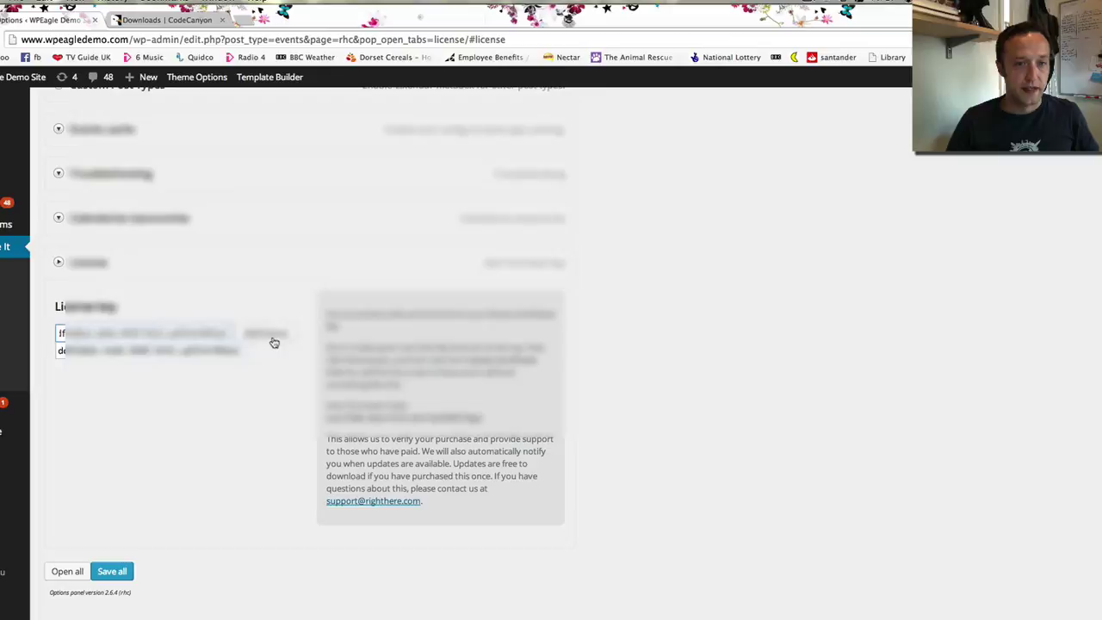
left_click(271, 336)
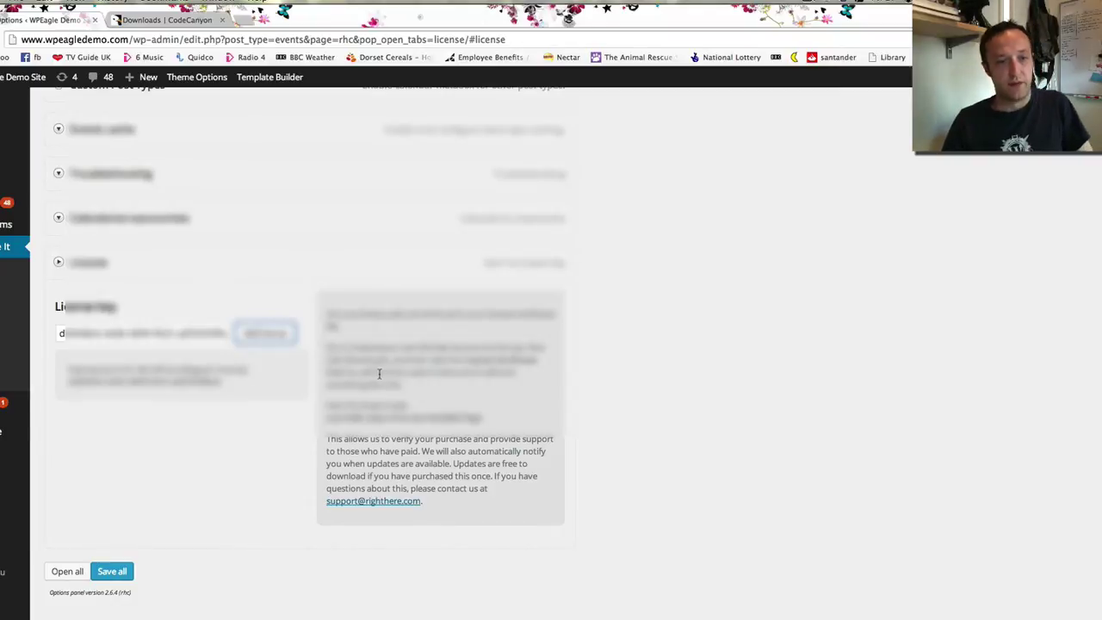
scroll(376, 376, "up", 15)
scroll(367, 379, "up", 2)
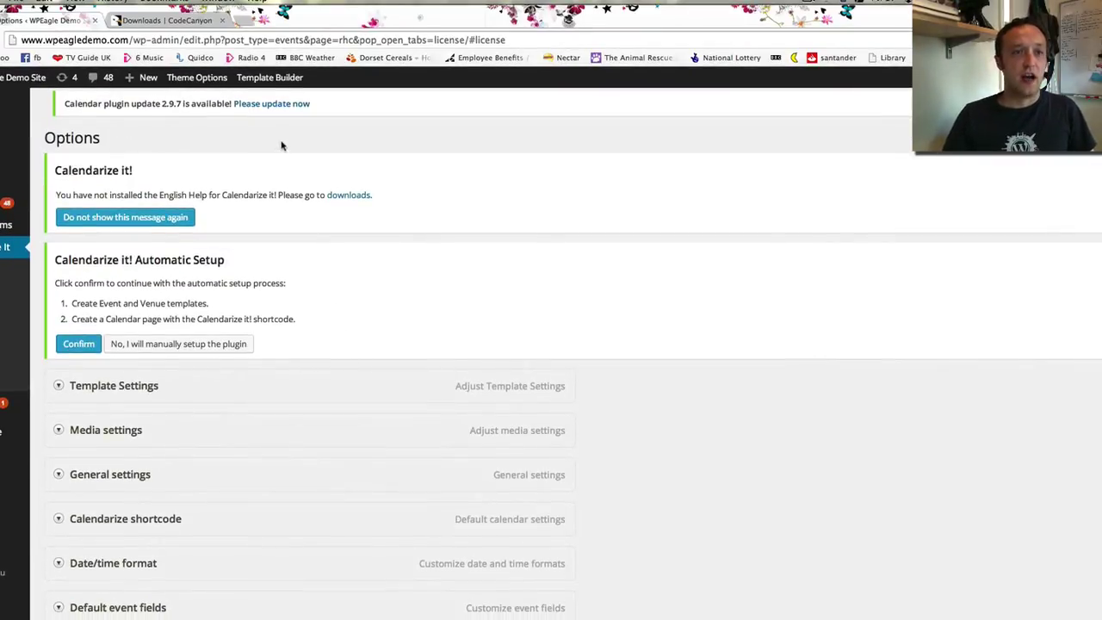
Update all plugins, bringing Calendarize it! to 2.9.7, and return to Installed Plugins
left_click(284, 106)
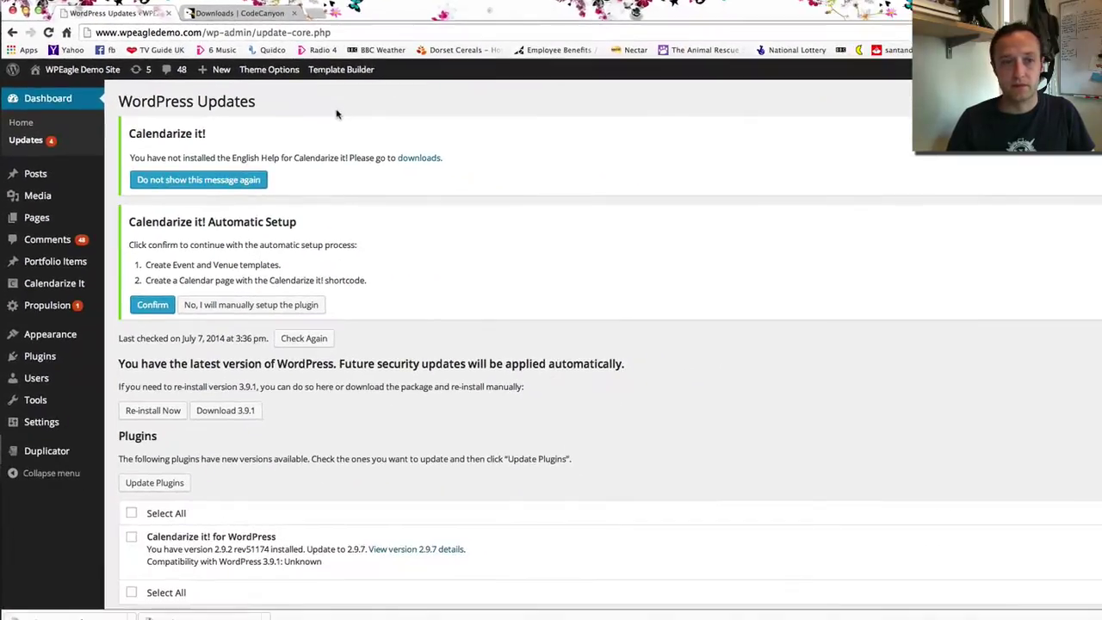
scroll(321, 255, "down", 3)
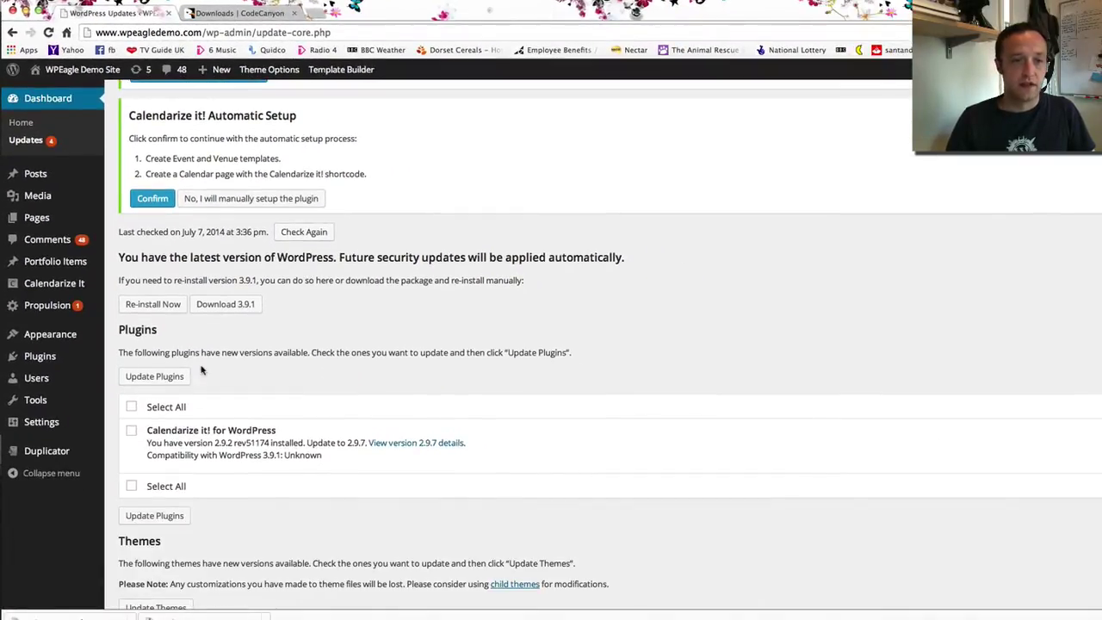
left_click(131, 408)
left_click(158, 379)
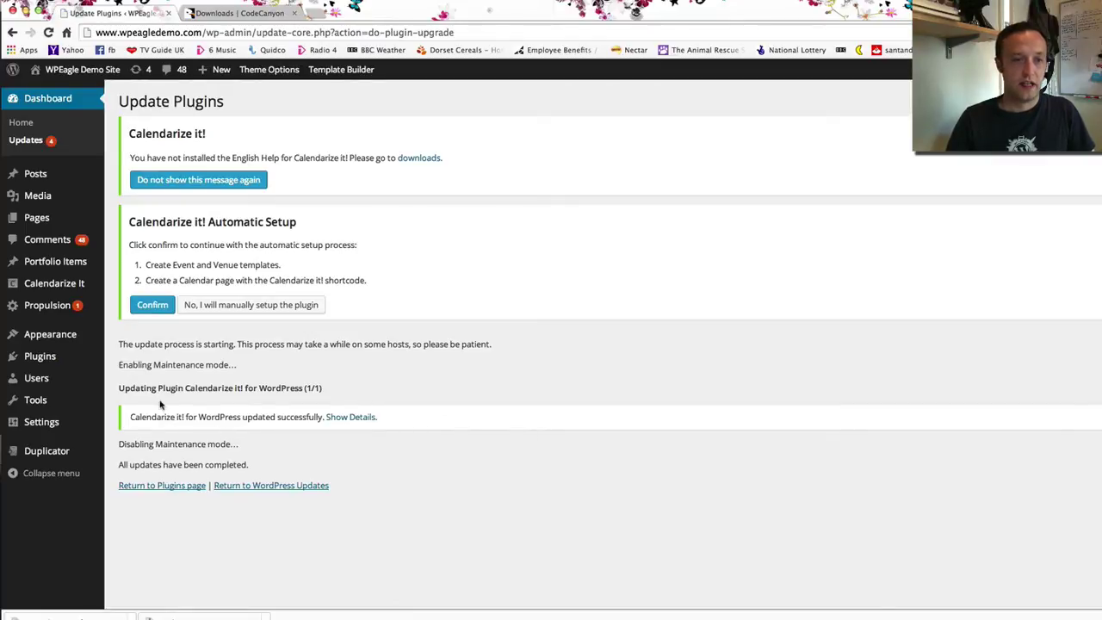
left_click(153, 486)
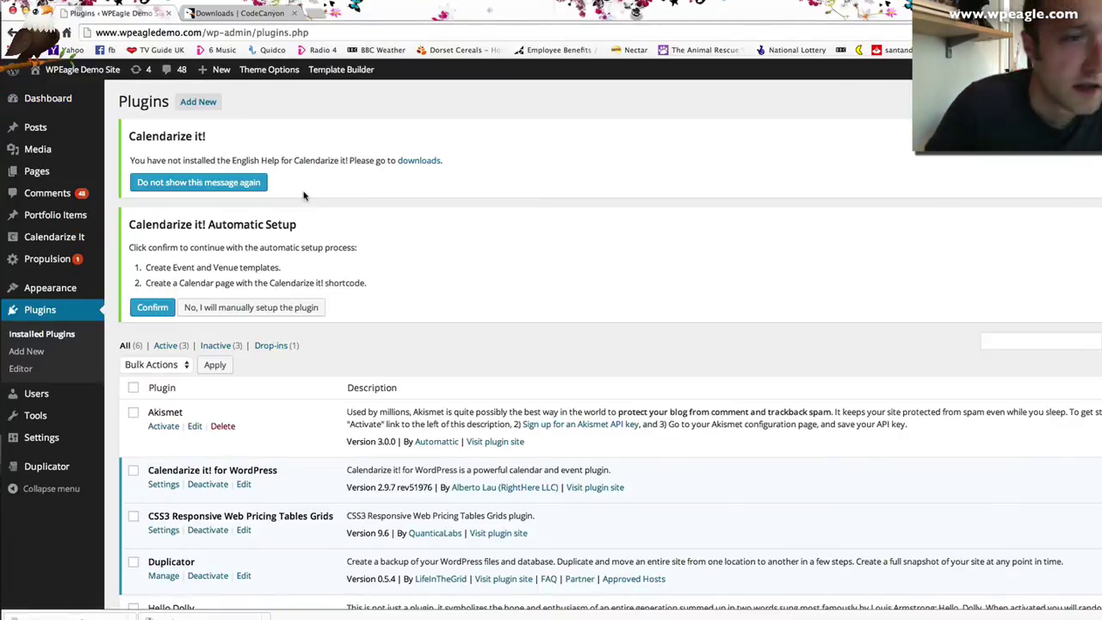
Download the Calendarize it! English Help 1.5.3 add-on from the Downloadable content page
scroll(379, 172, "down", 1)
left_click(421, 158)
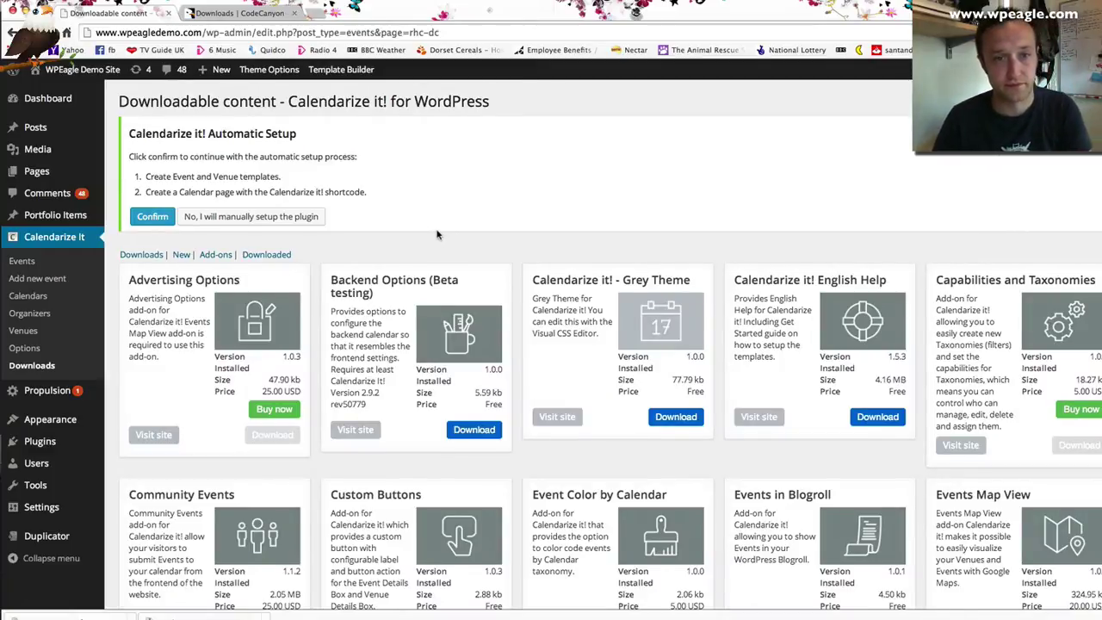
scroll(437, 234, "down", 2)
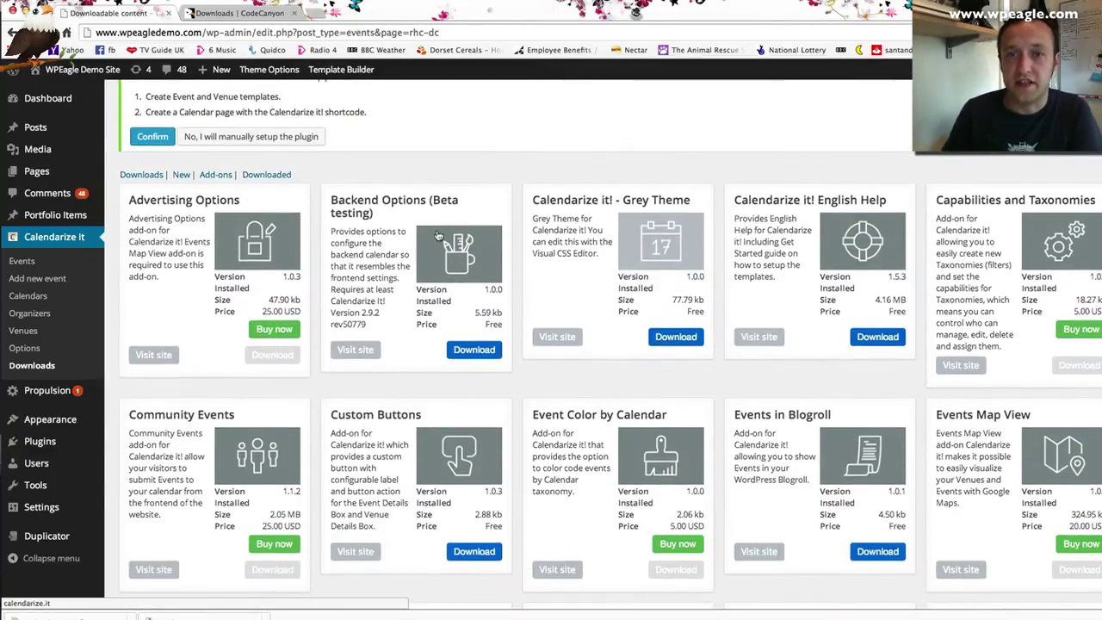
scroll(853, 293, "down", 1)
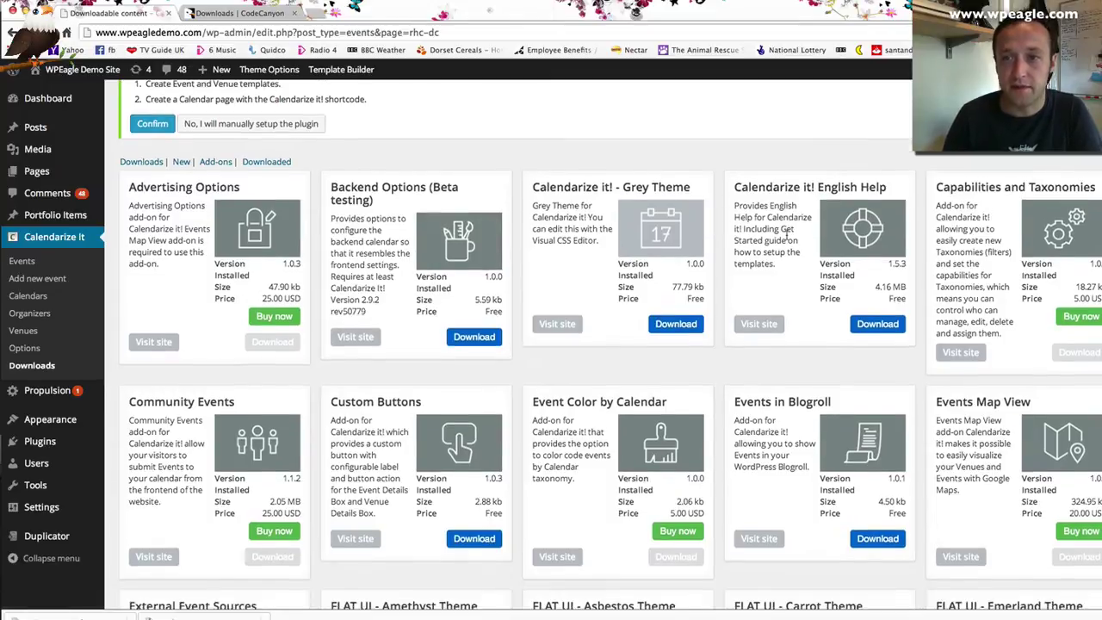
left_click(873, 295)
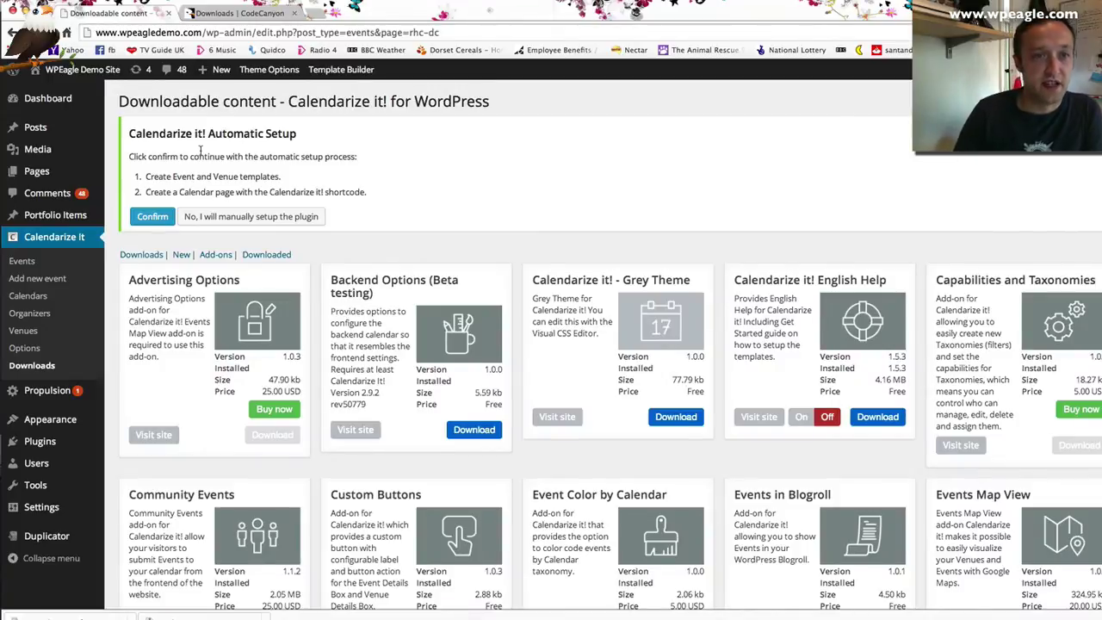
Confirm Calendarize it!'s automatic setup and turn the English Help add-on On
left_click(147, 216)
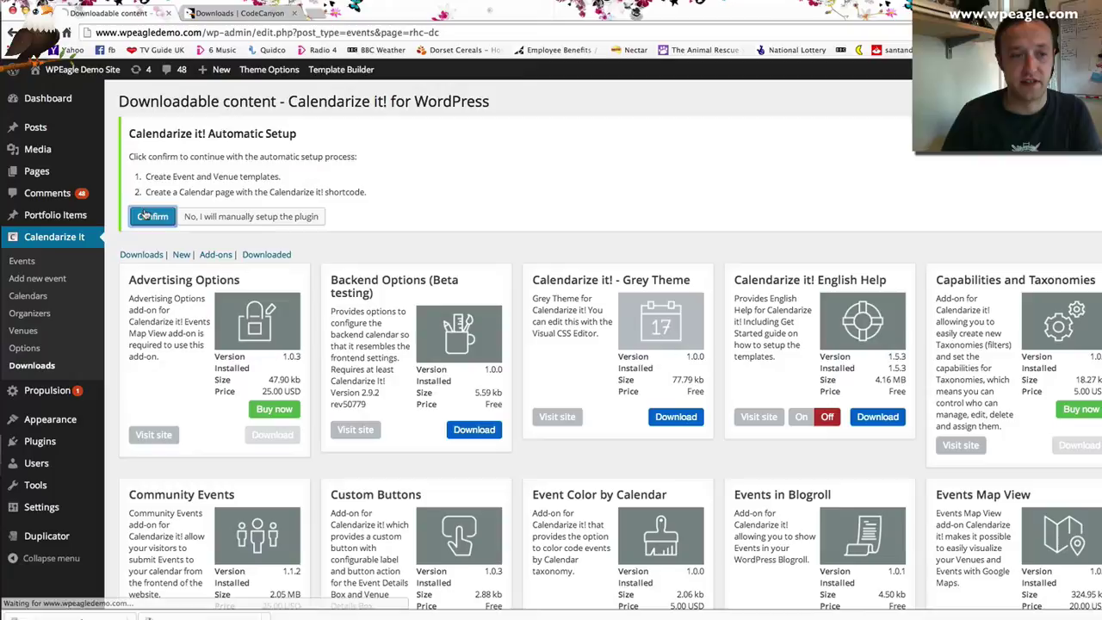
scroll(145, 213, "down", 2)
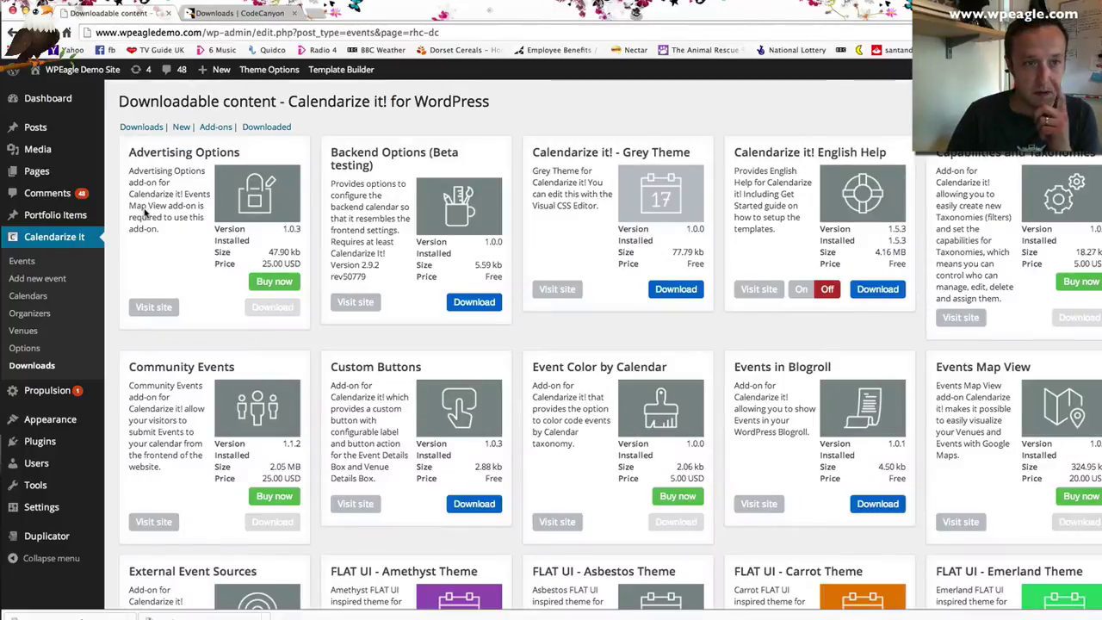
scroll(108, 301, "down", 6)
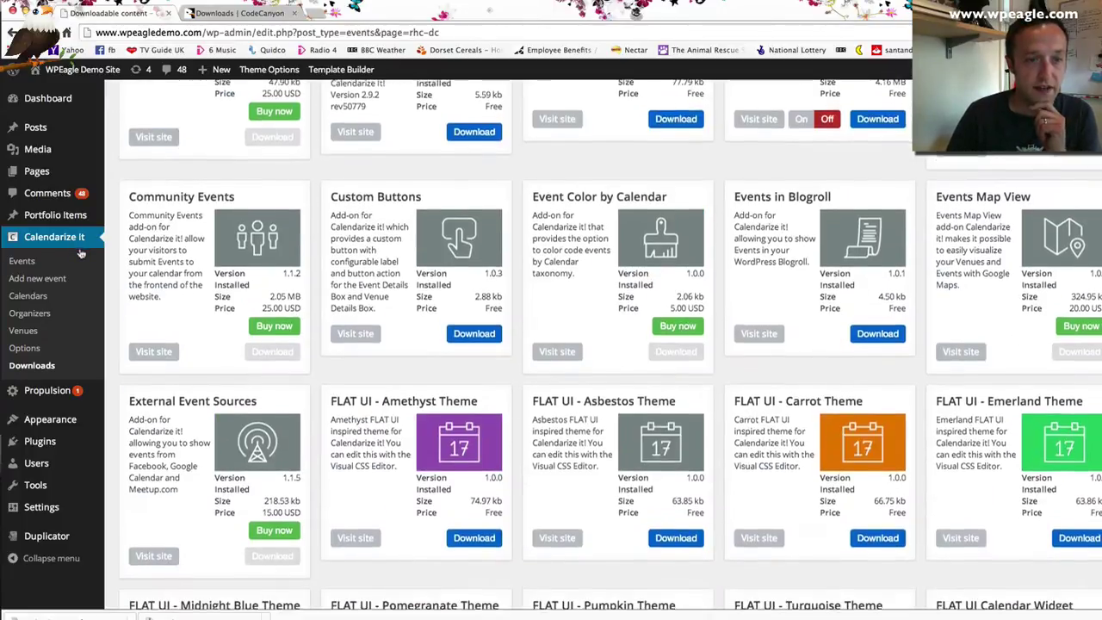
scroll(108, 302, "up", 6)
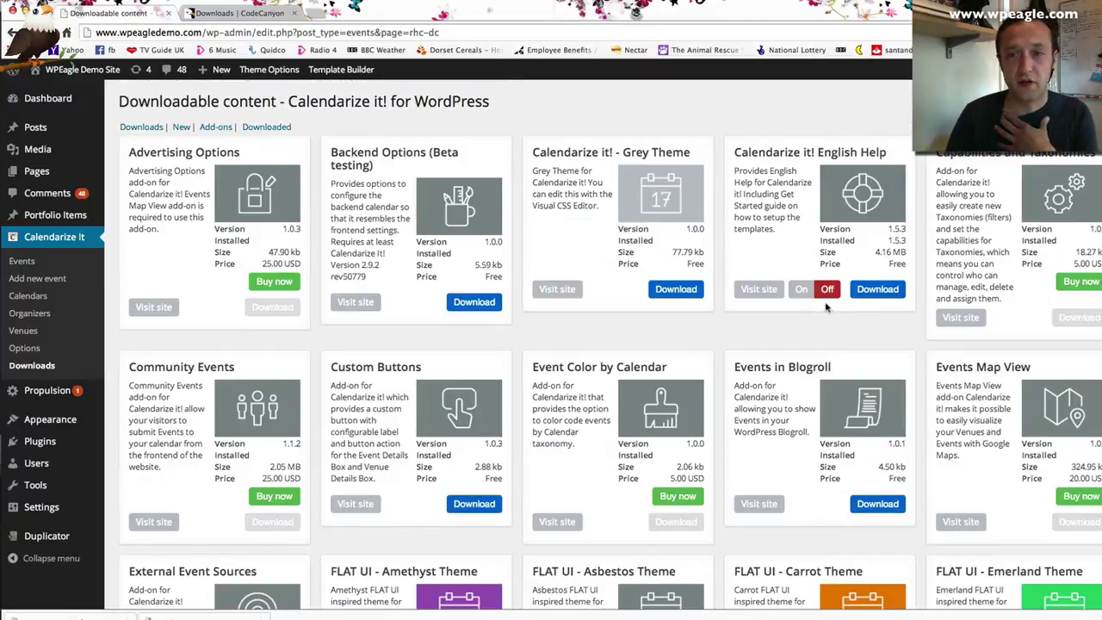
left_click(801, 289)
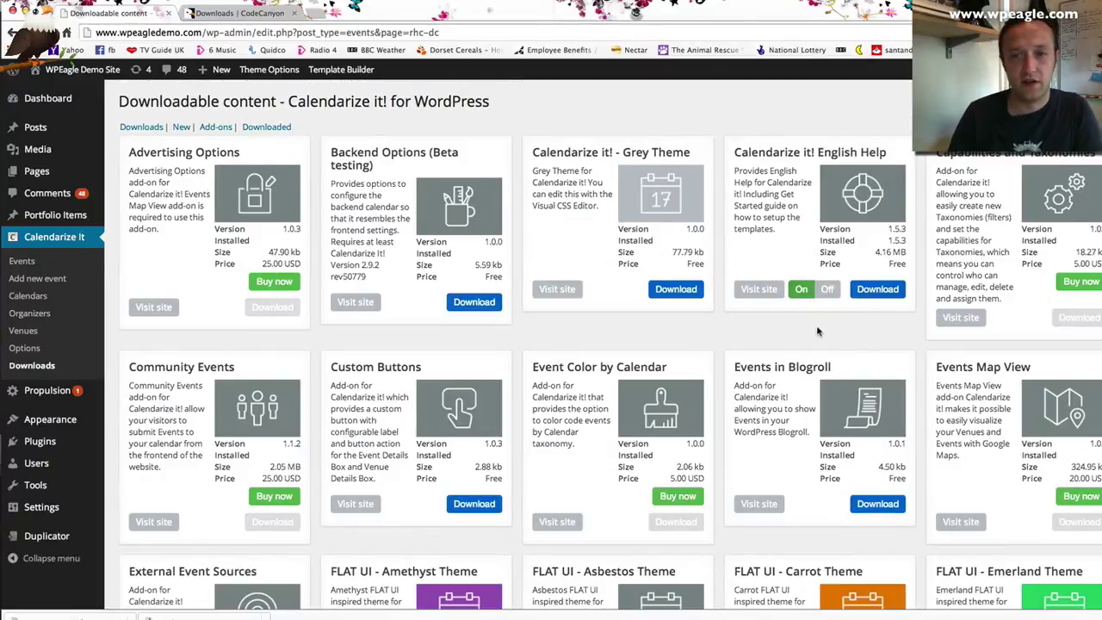
scroll(758, 310, "down", 9)
scroll(758, 310, "up", 9)
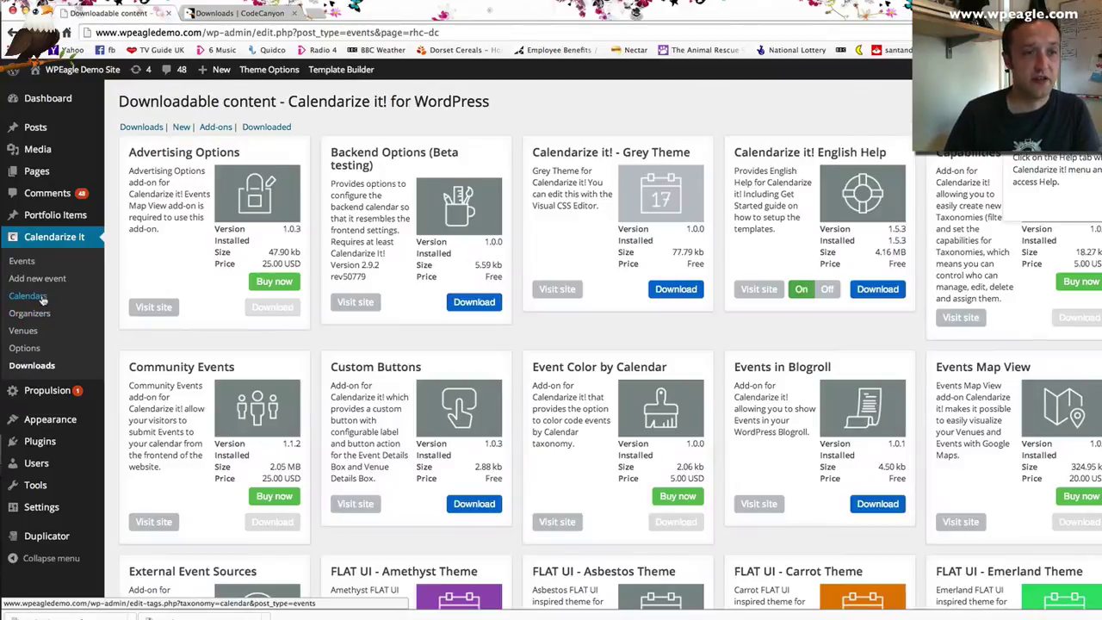
Add a calendar named 'Test Calendar' and open it for editing
left_click(28, 296)
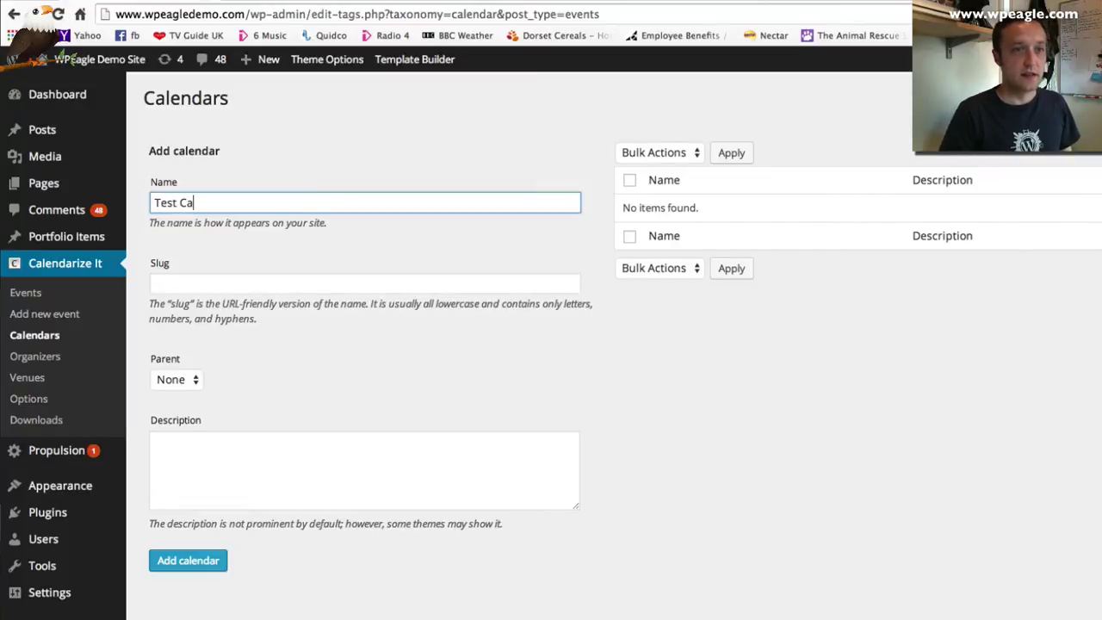
type("ndar")
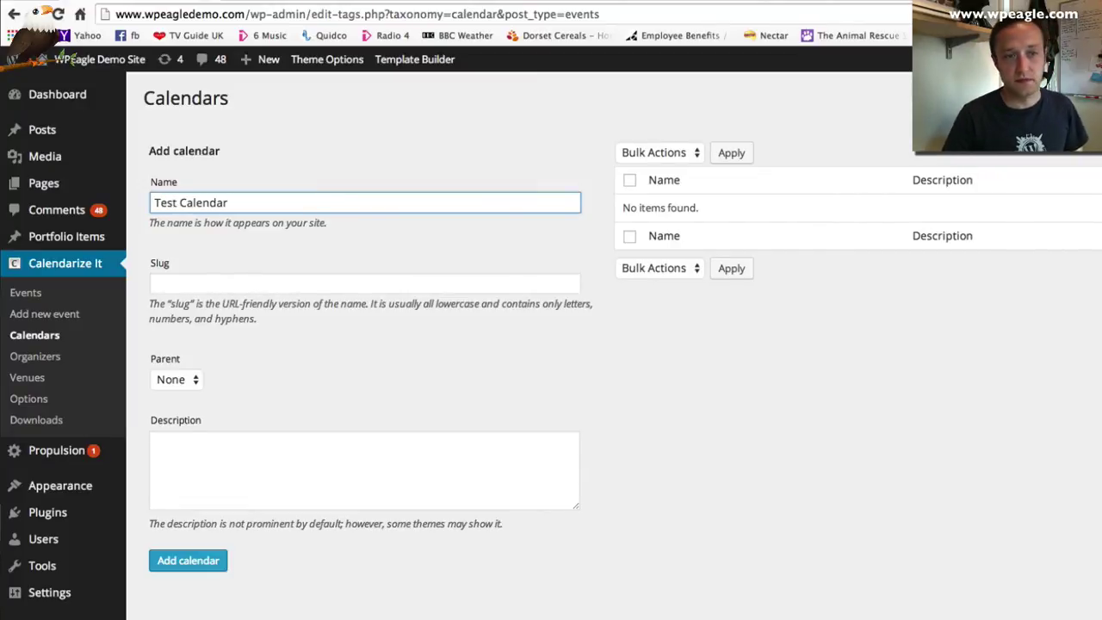
left_click(198, 562)
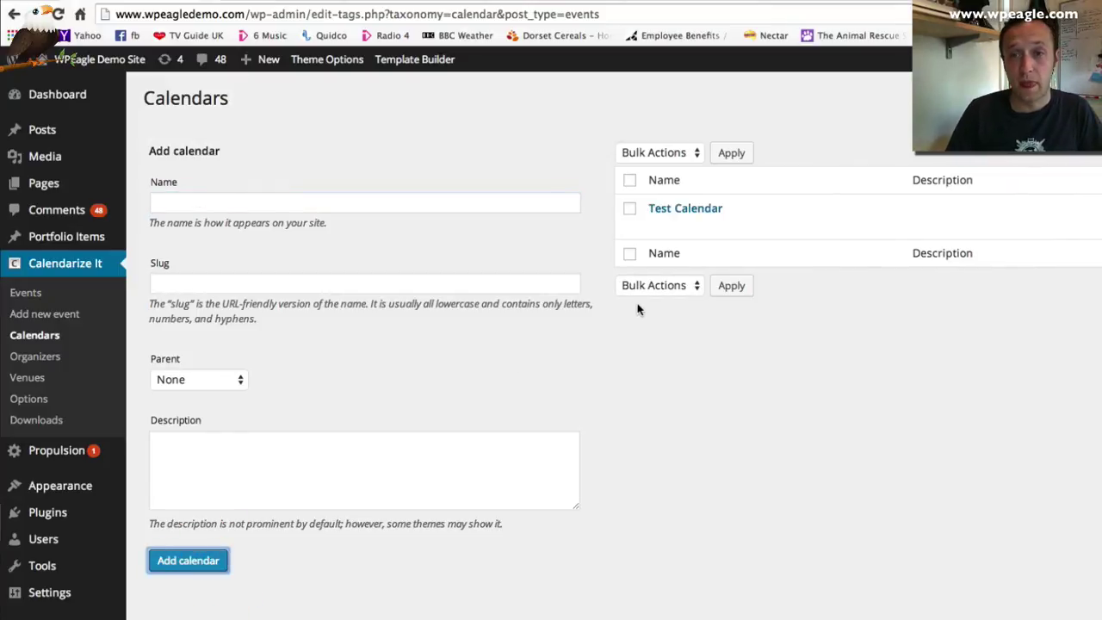
left_click(694, 211)
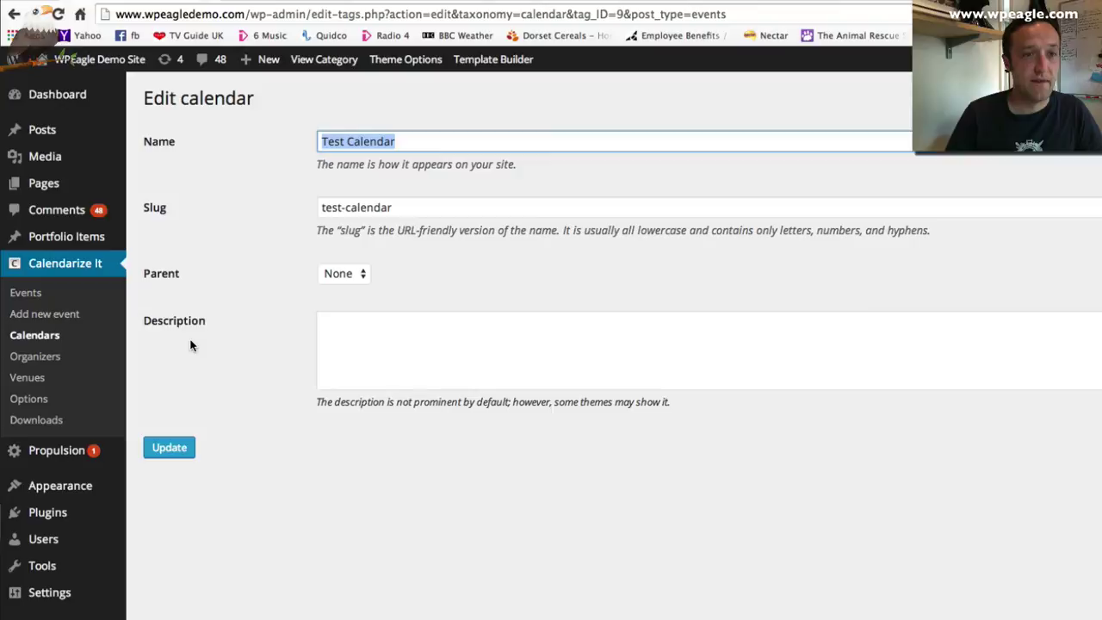
Create a 'Monday Club' event described as members getting together to talk about Wordpress
left_click(45, 317)
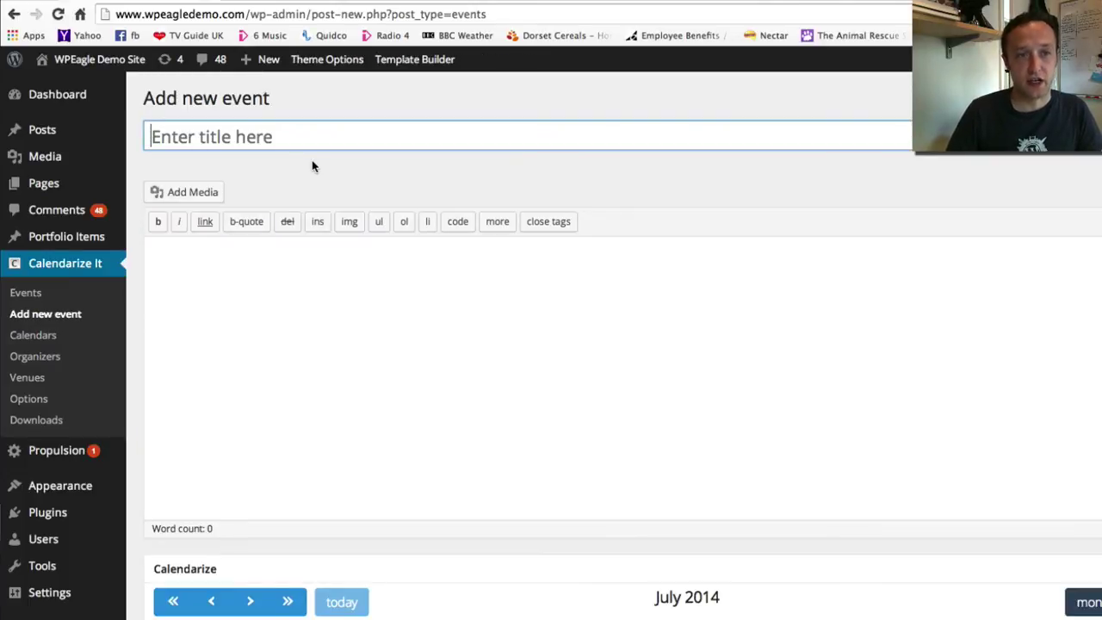
key("shift")
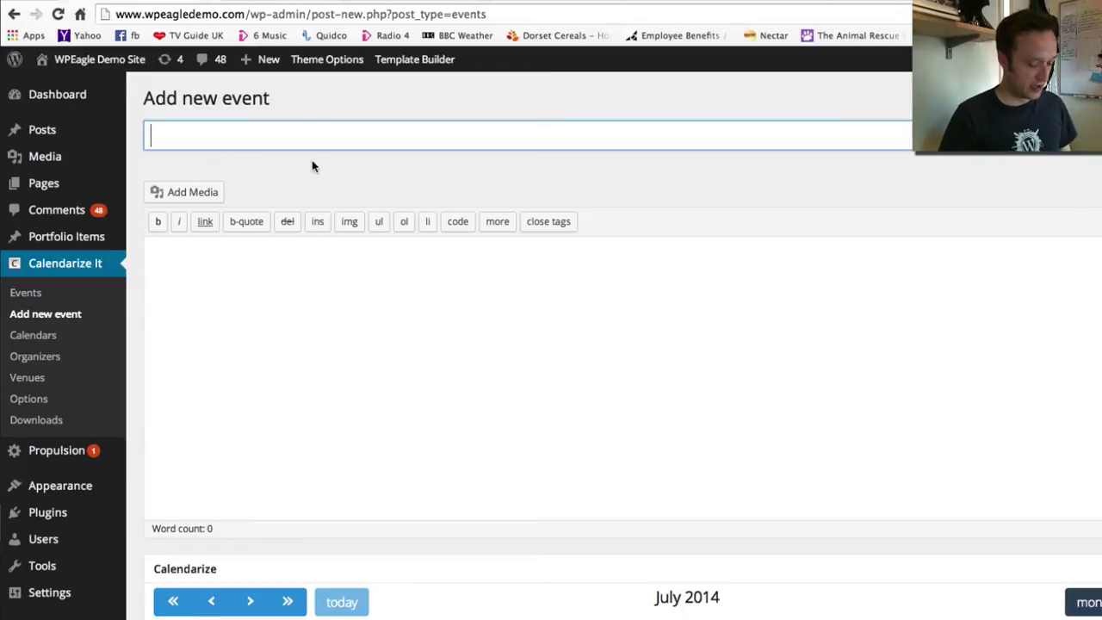
type("Monday ")
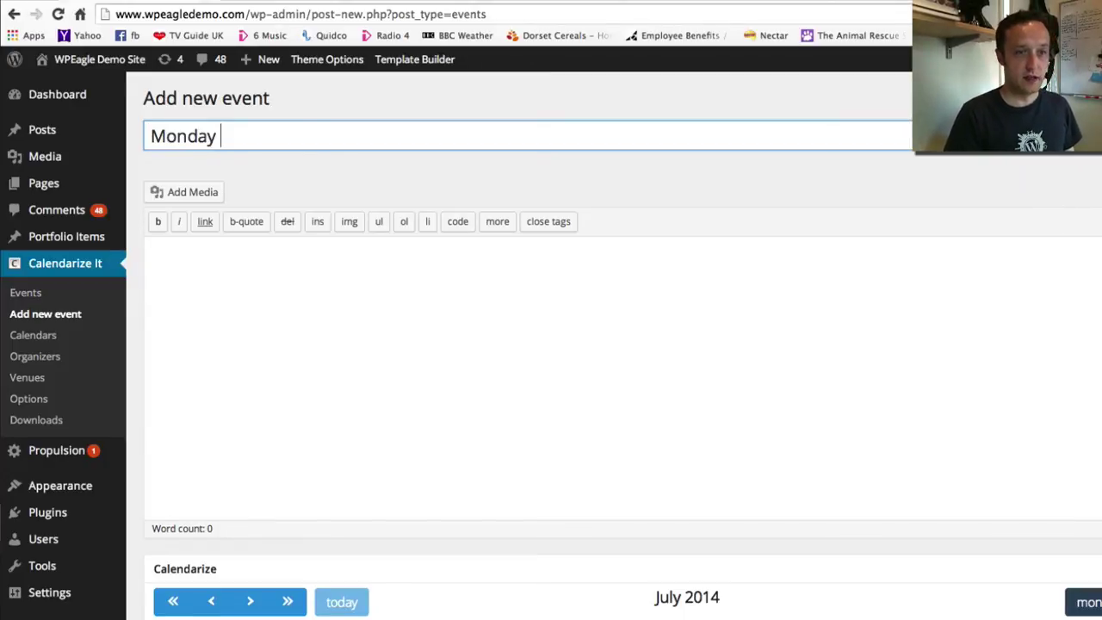
type("Club")
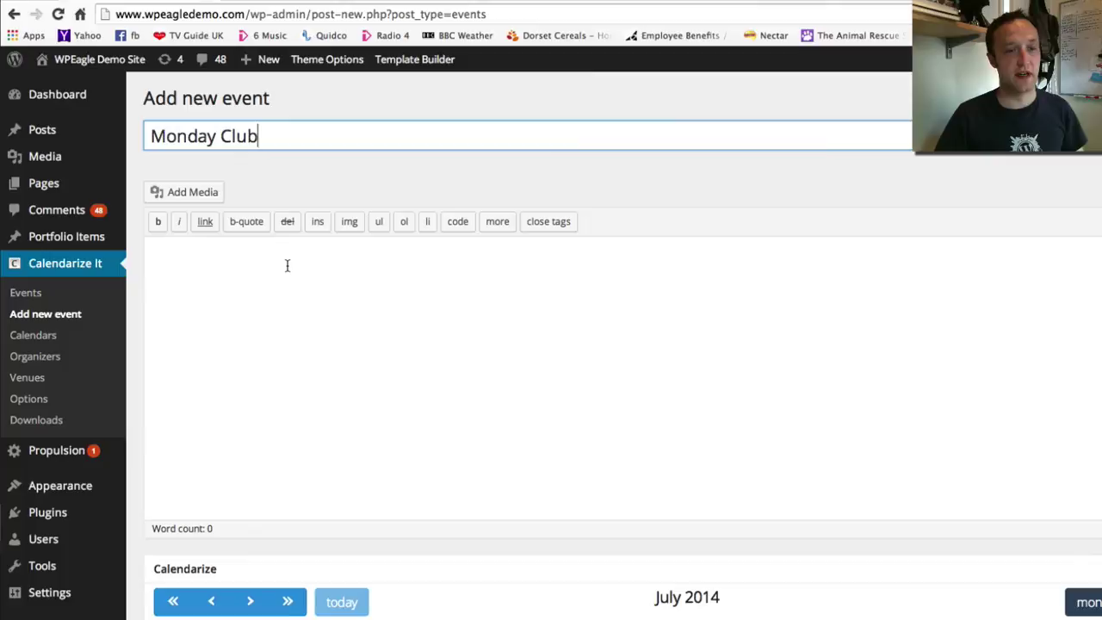
left_click(285, 265)
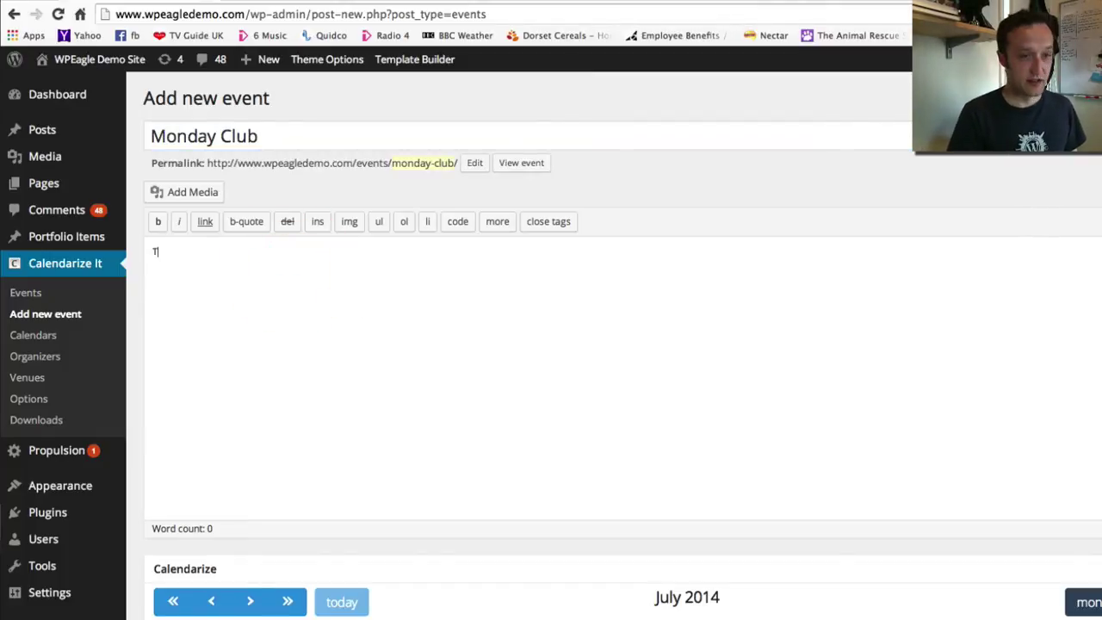
type("This is monday club")
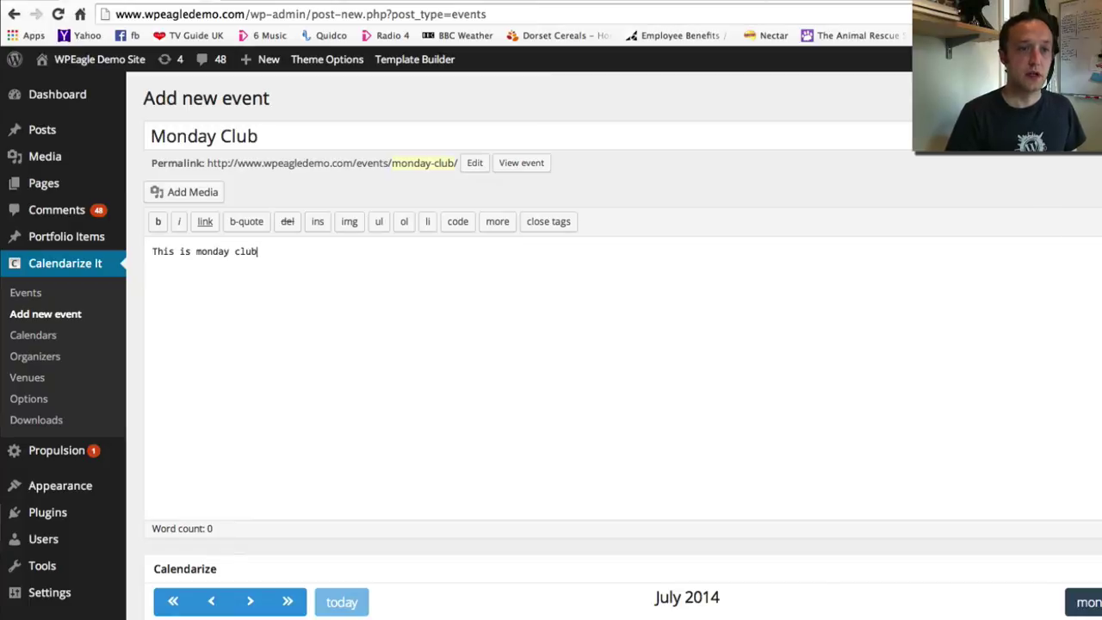
type(" where we get tog")
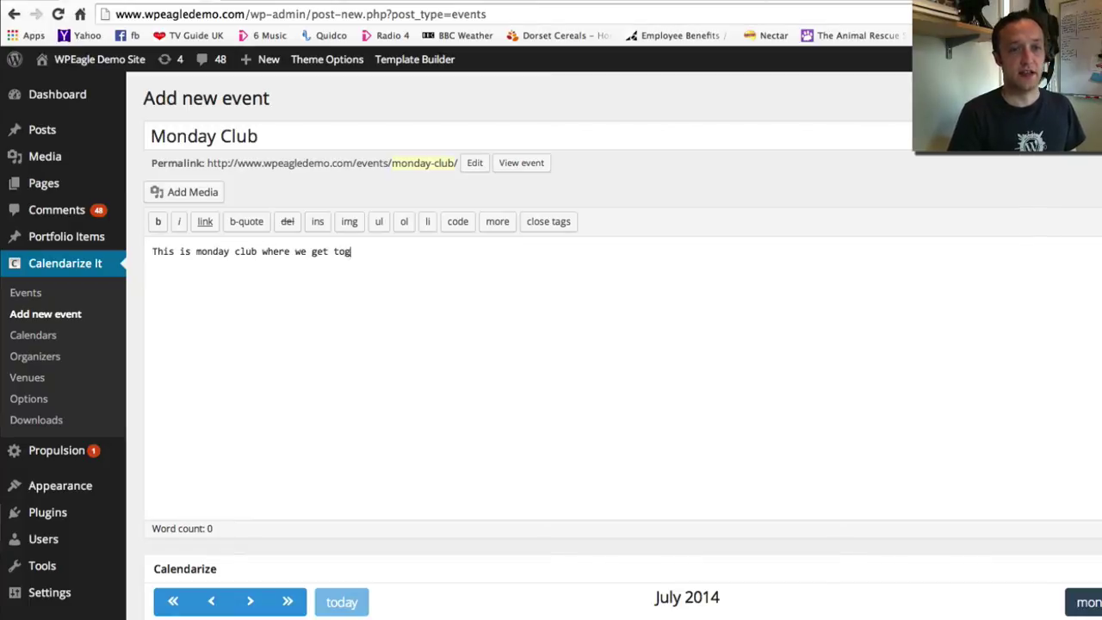
type("ether and talk about W")
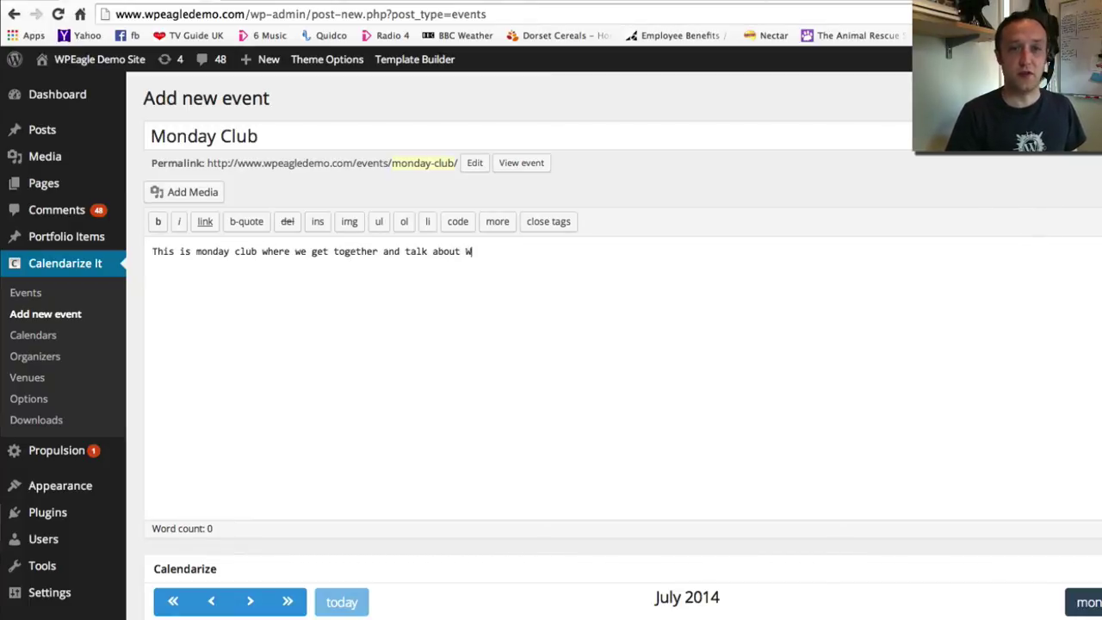
type("ordpress.  ")
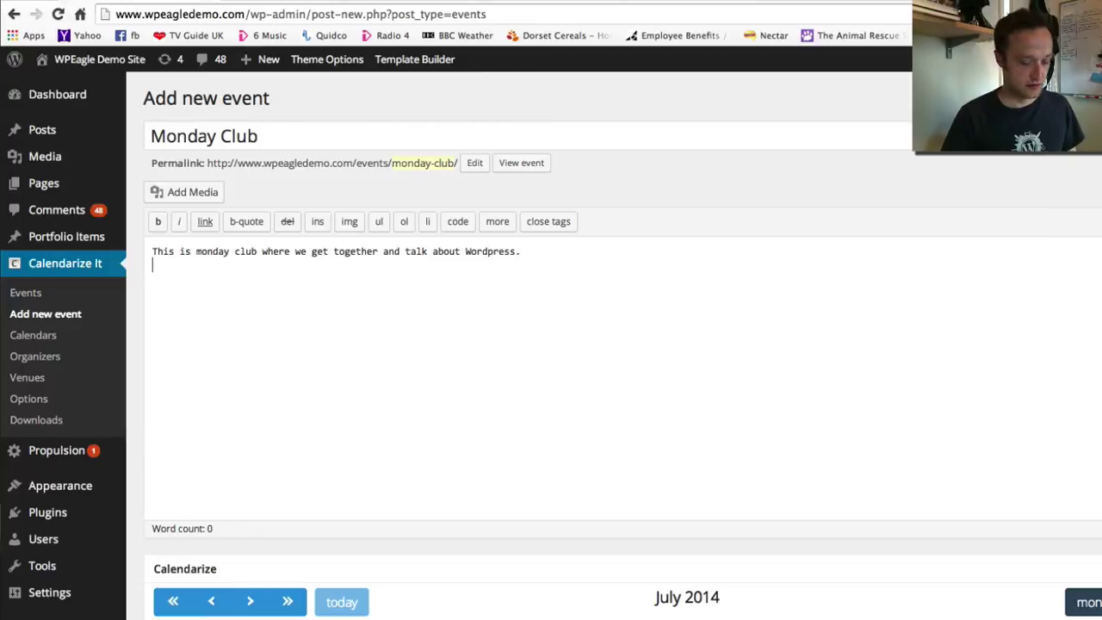
type("Please come a")
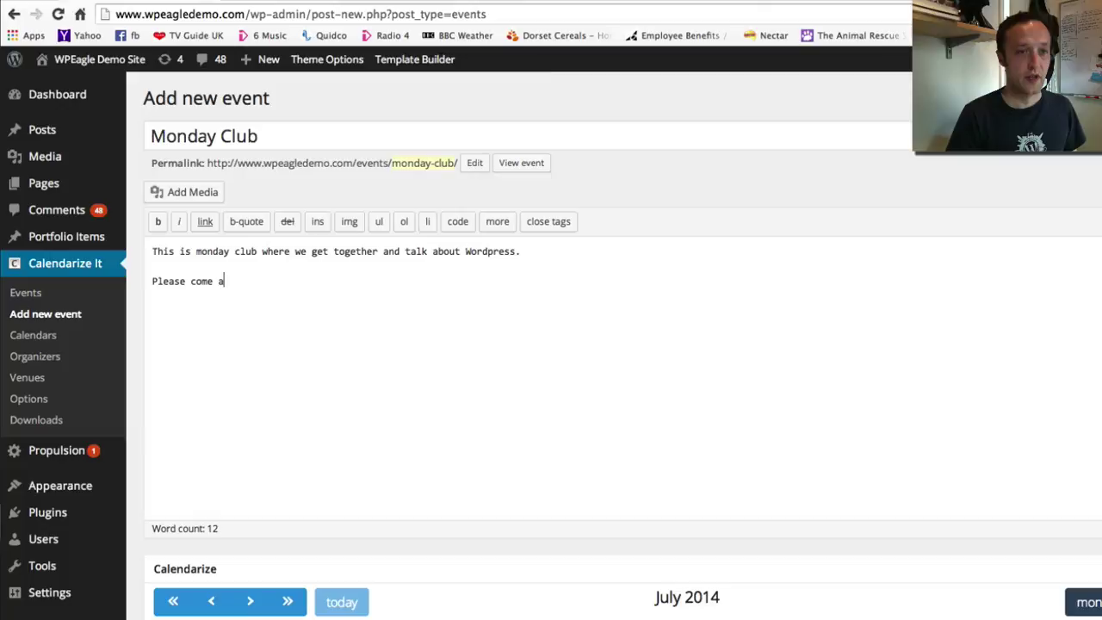
type("long.")
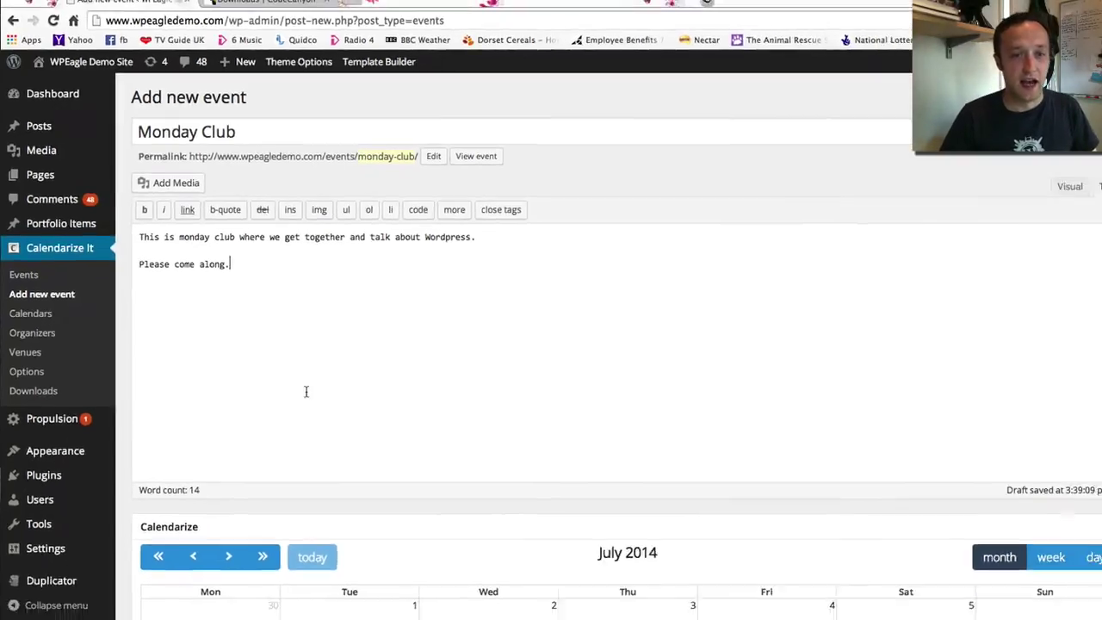
Add a Monday 14 July event slot running 18:00 to 19:30
scroll(350, 332, "down", 5)
scroll(405, 288, "down", 3)
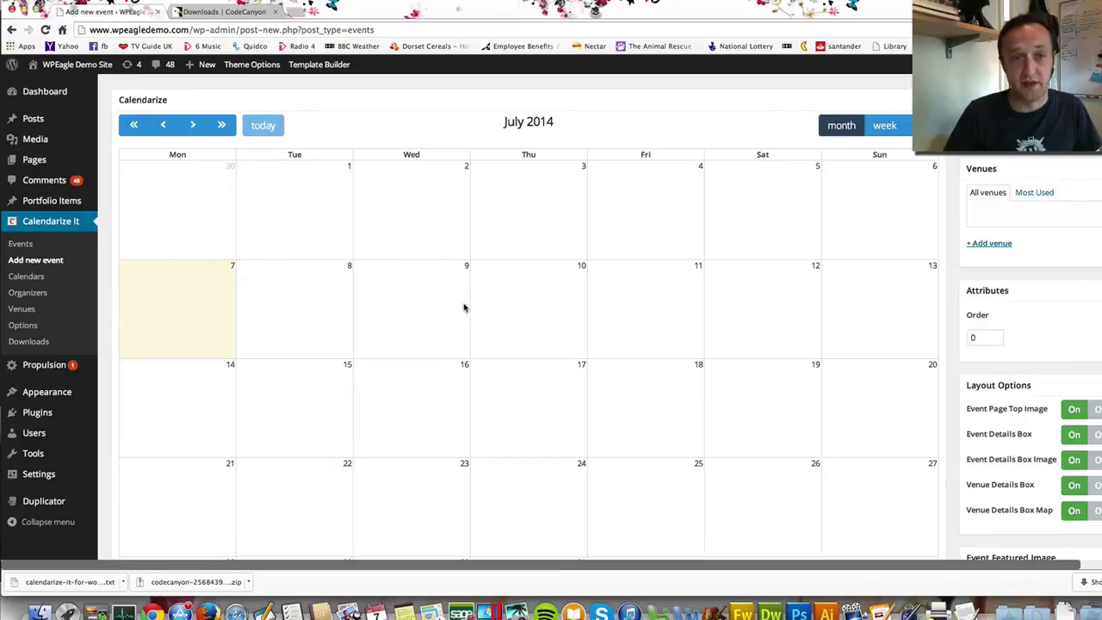
scroll(383, 272, "down", 1)
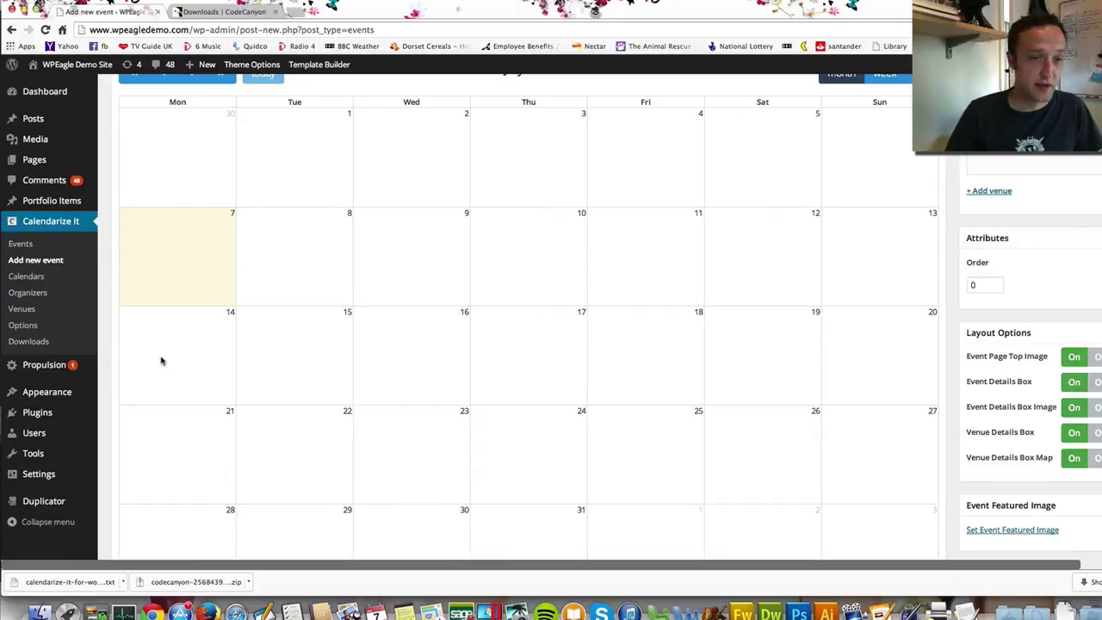
left_click(192, 337)
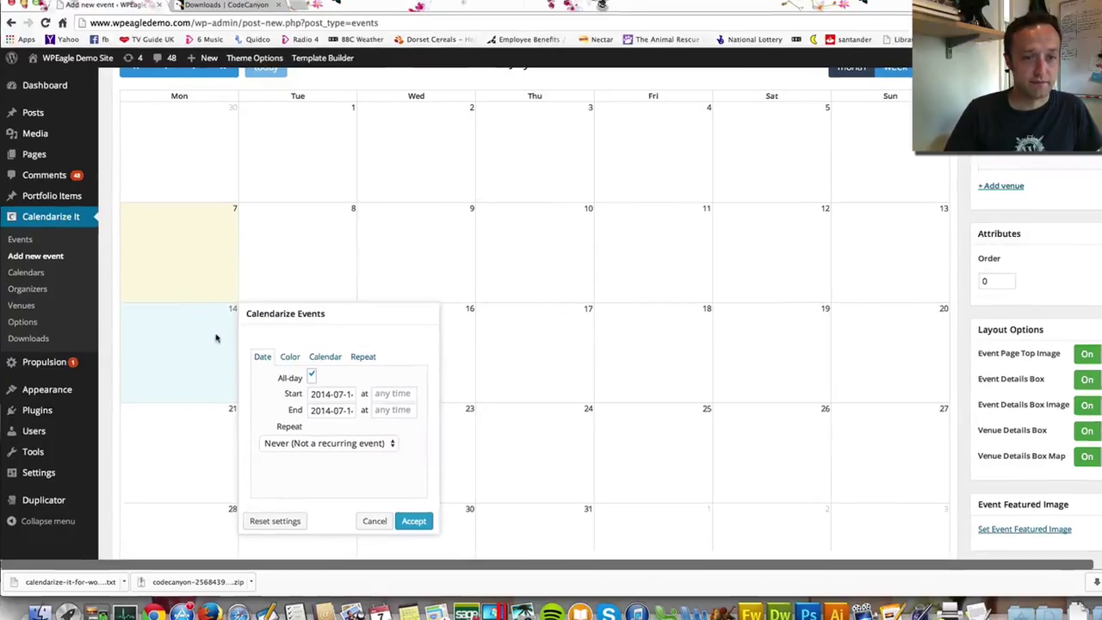
left_click(490, 339)
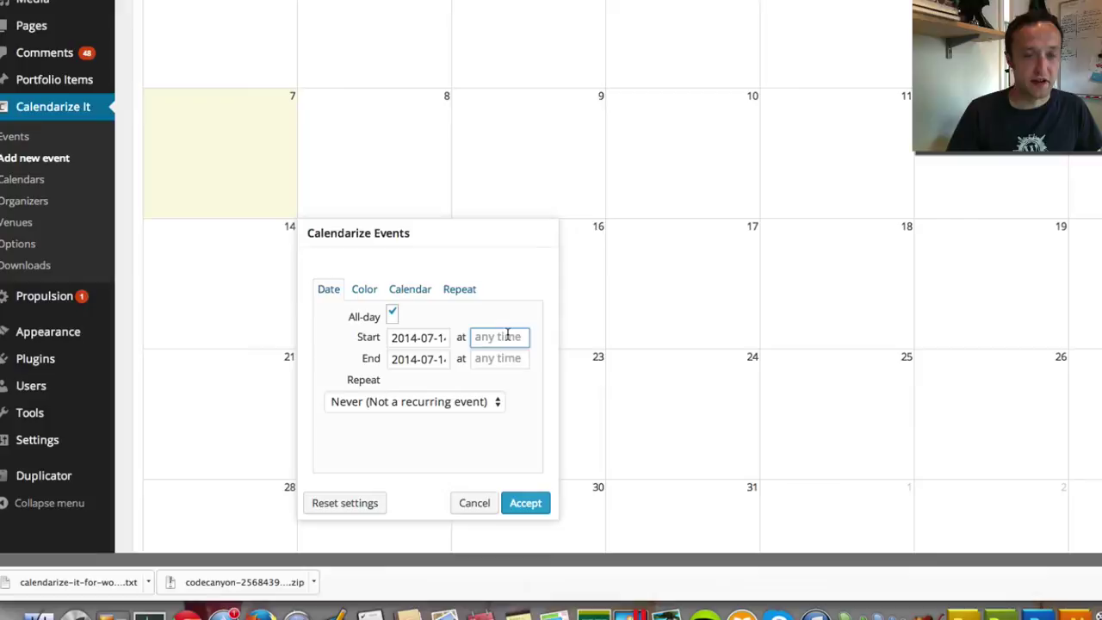
type("18:0")
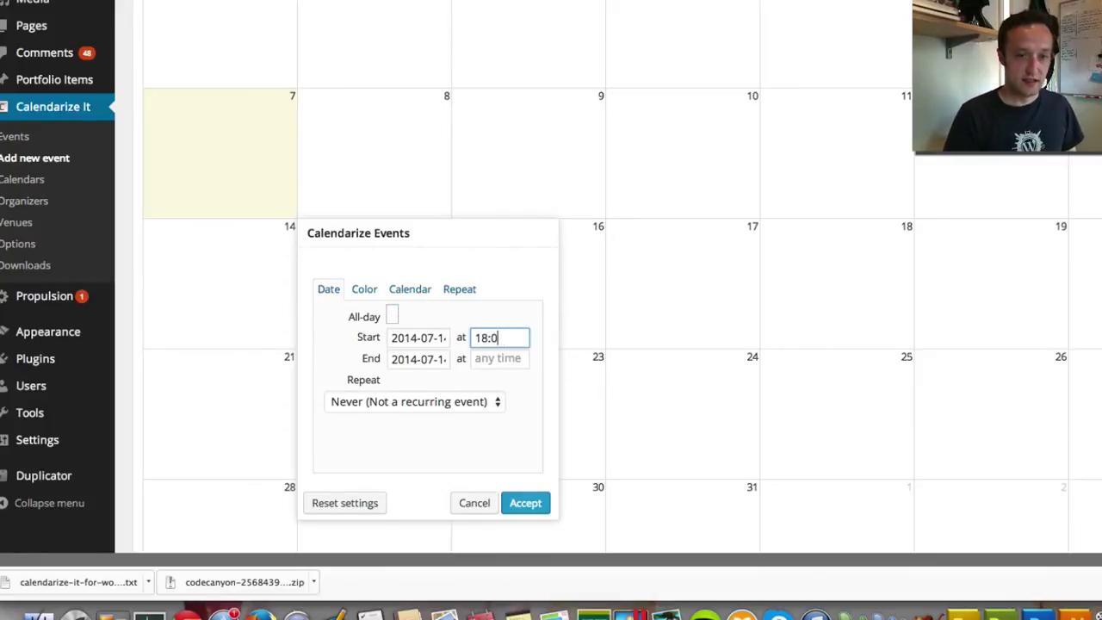
type("0")
key("Tab")
key("Tab")
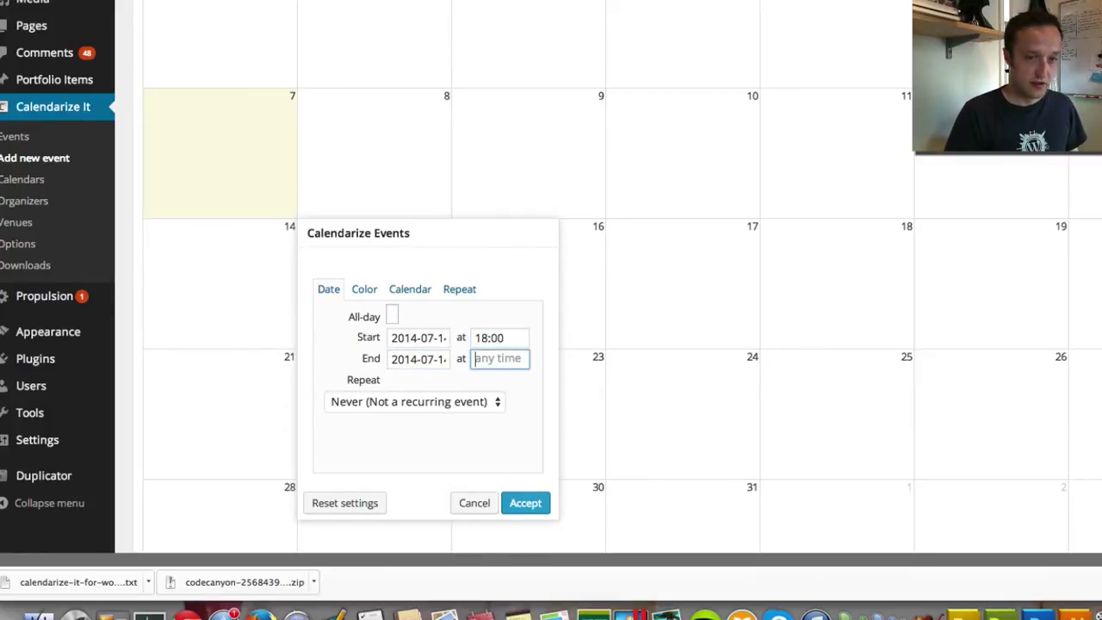
type("19:")
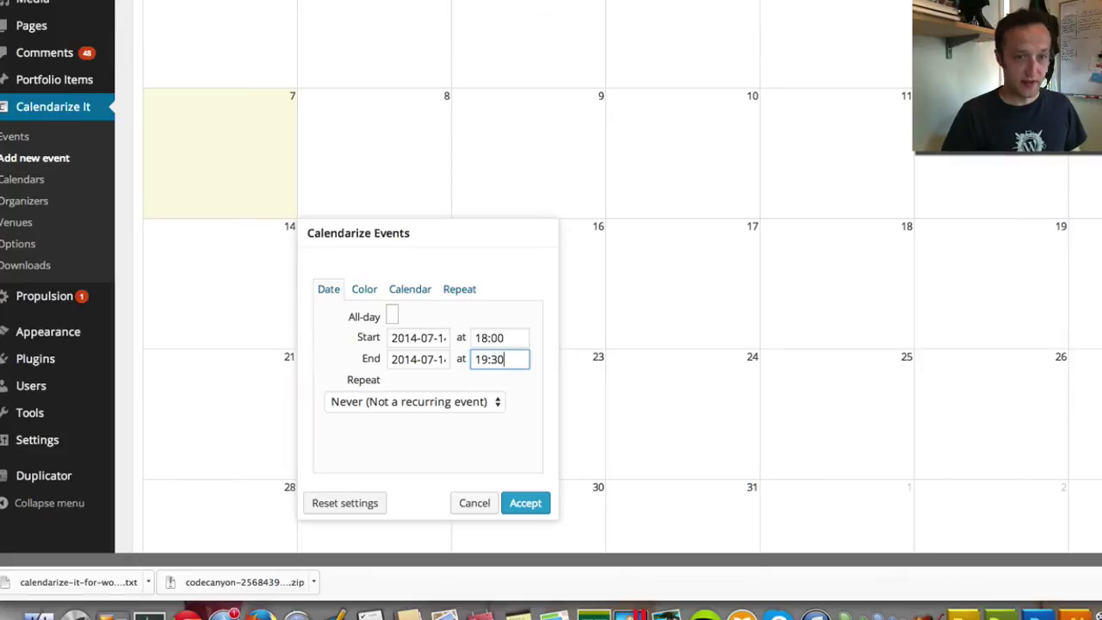
type("30")
Make the event repeat every week, colour it dark red, and accept
left_click(450, 401)
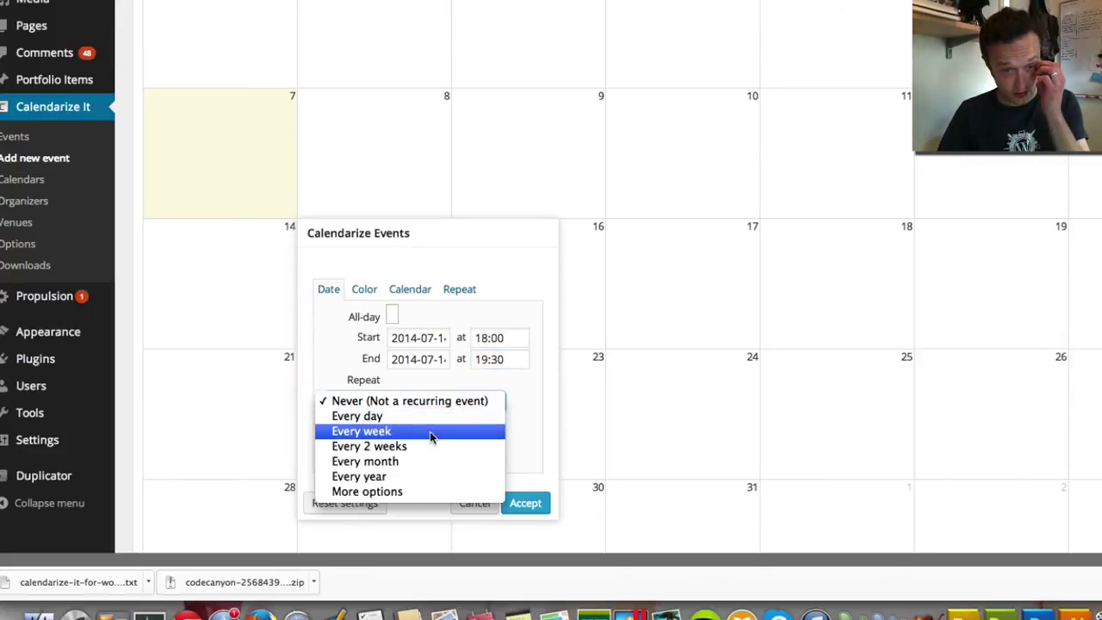
left_click(427, 430)
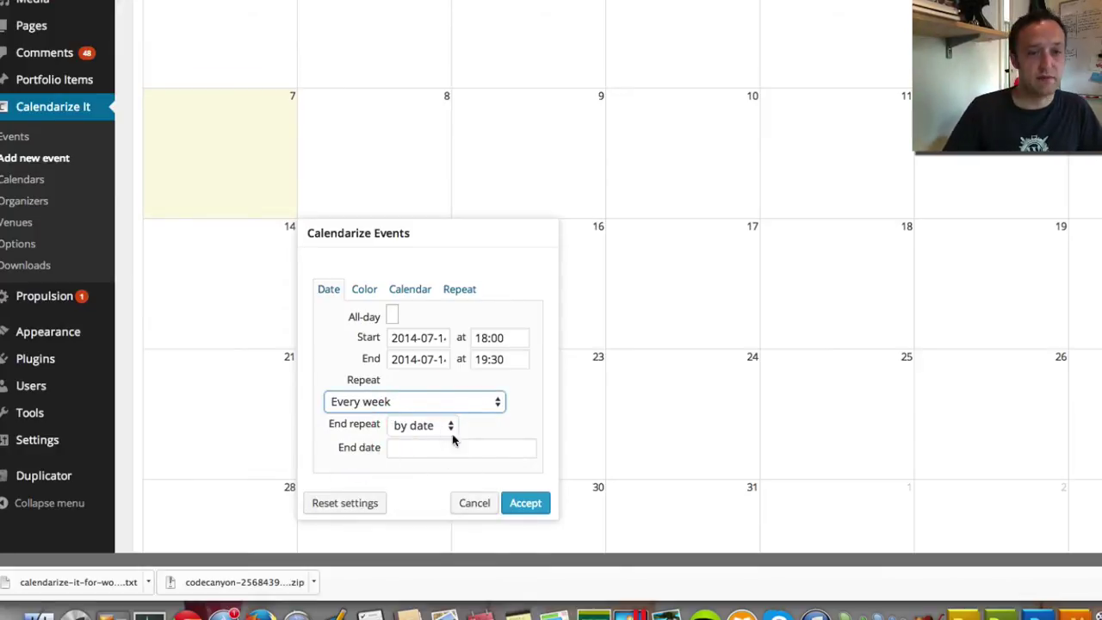
left_click(446, 448)
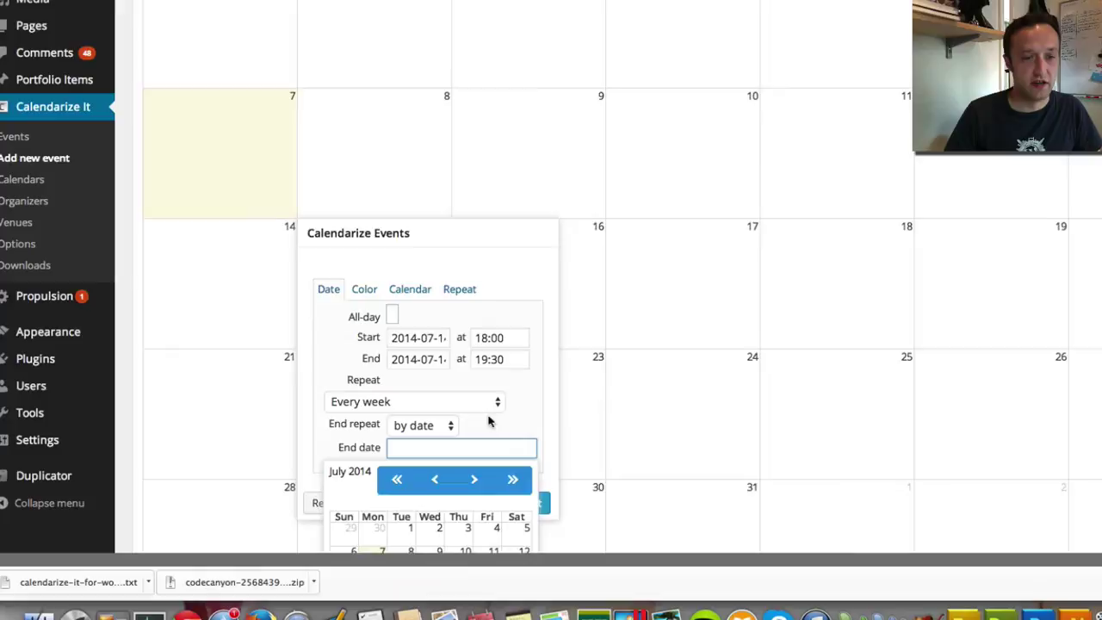
scroll(488, 421, "down", 5)
left_click(507, 178)
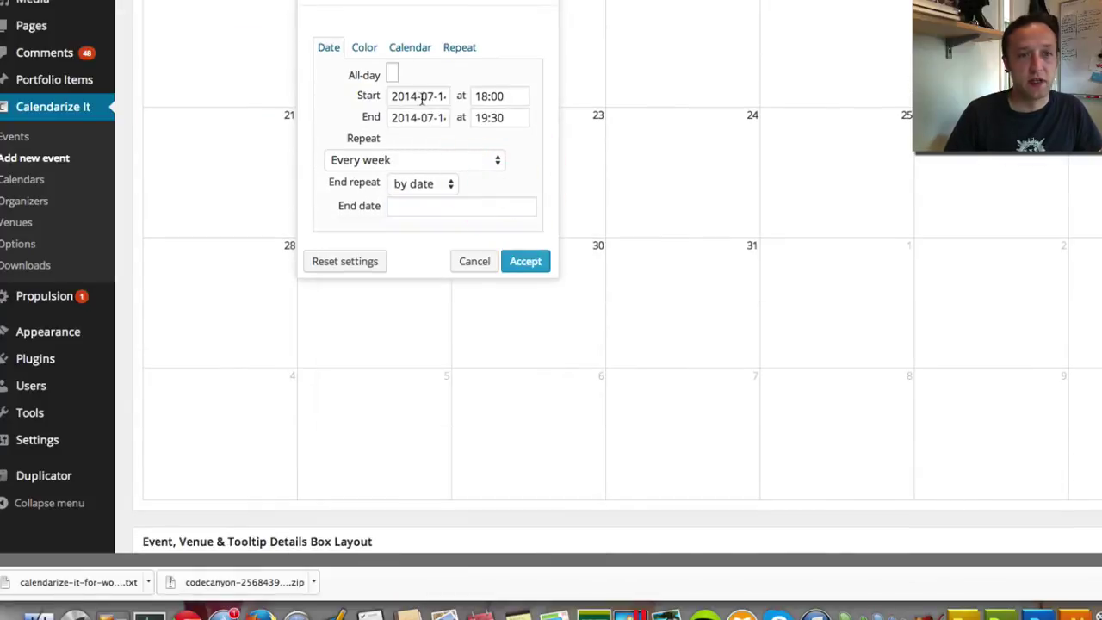
left_click(362, 47)
left_click(414, 76)
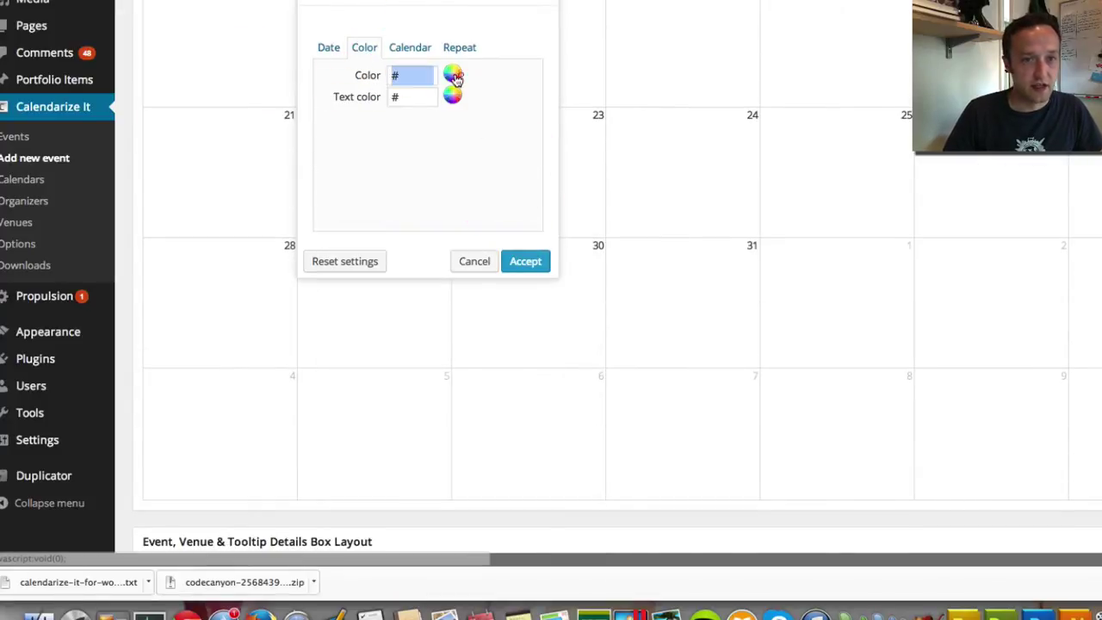
left_click(453, 74)
left_click(381, 179)
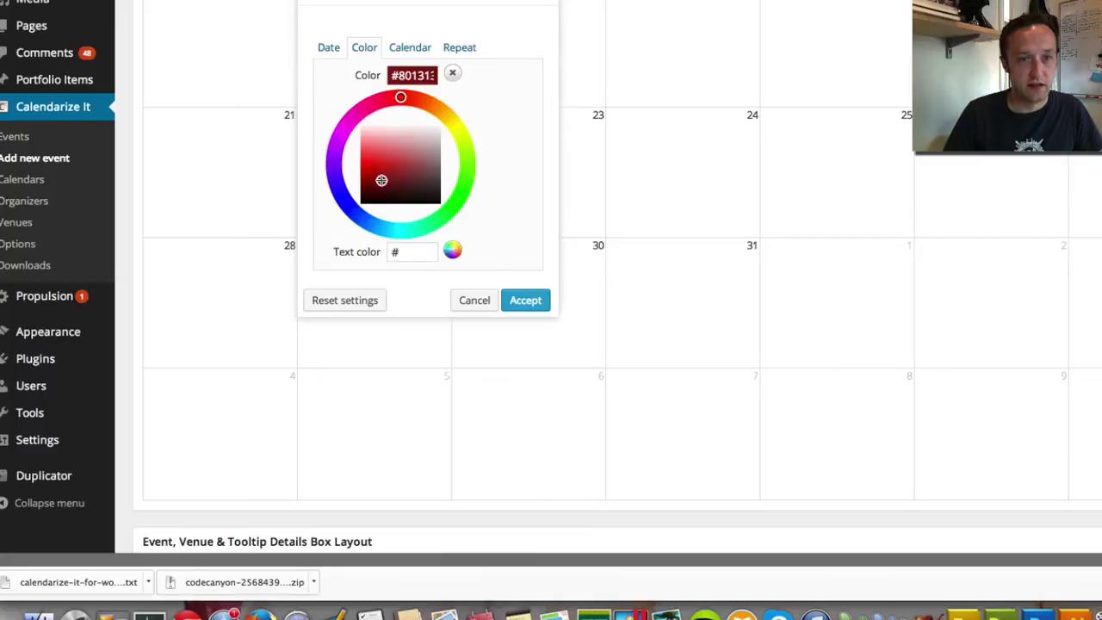
left_click(525, 299)
scroll(462, 186, "up", 4)
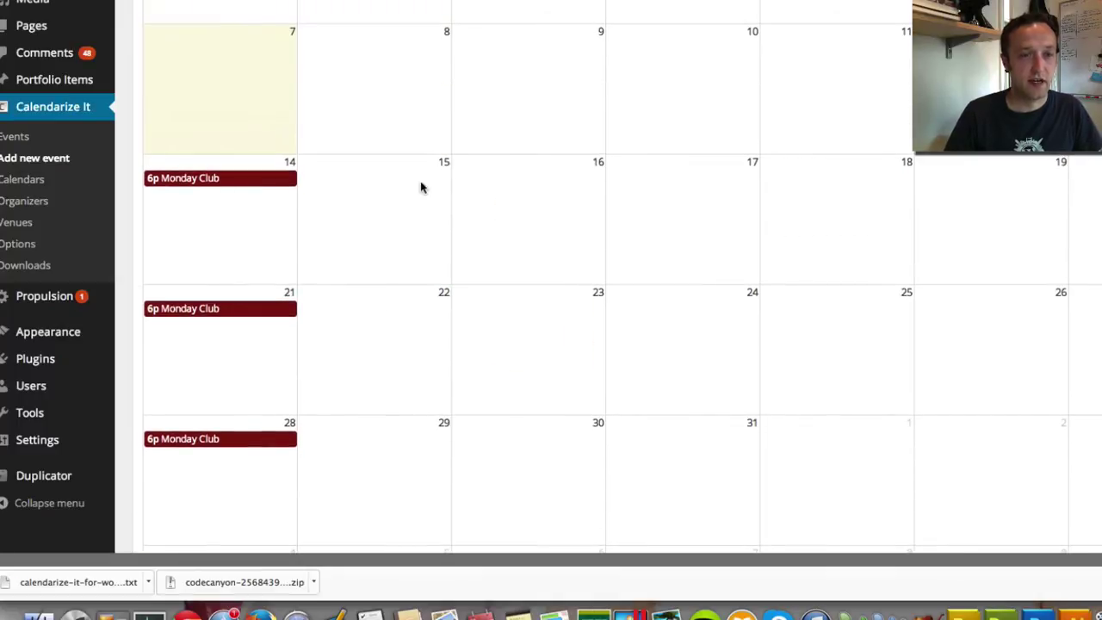
left_click(236, 182)
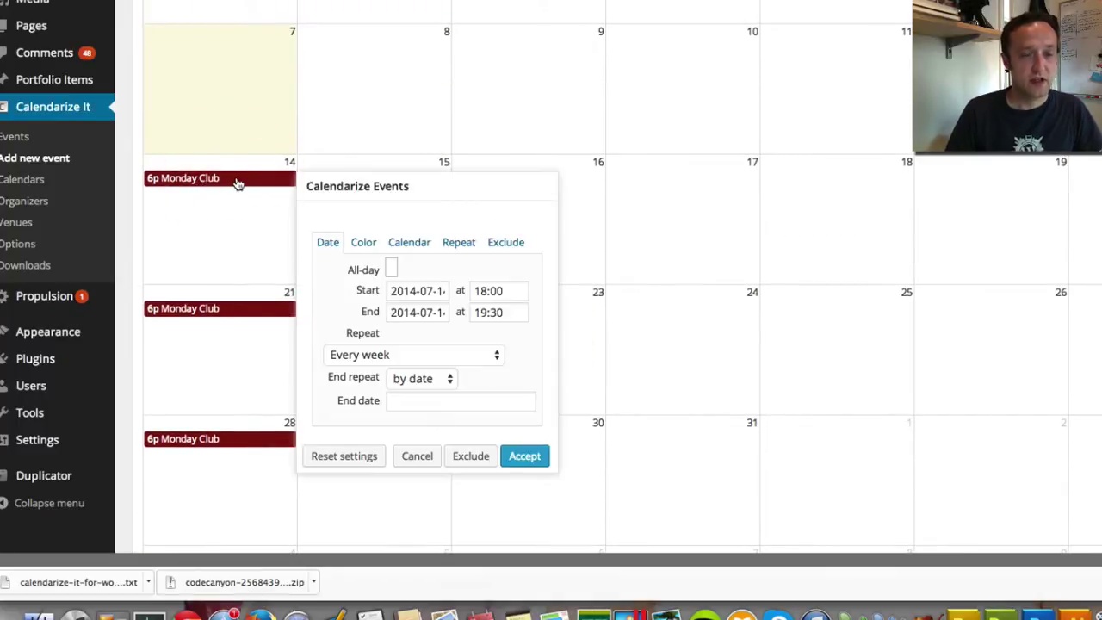
left_click(415, 242)
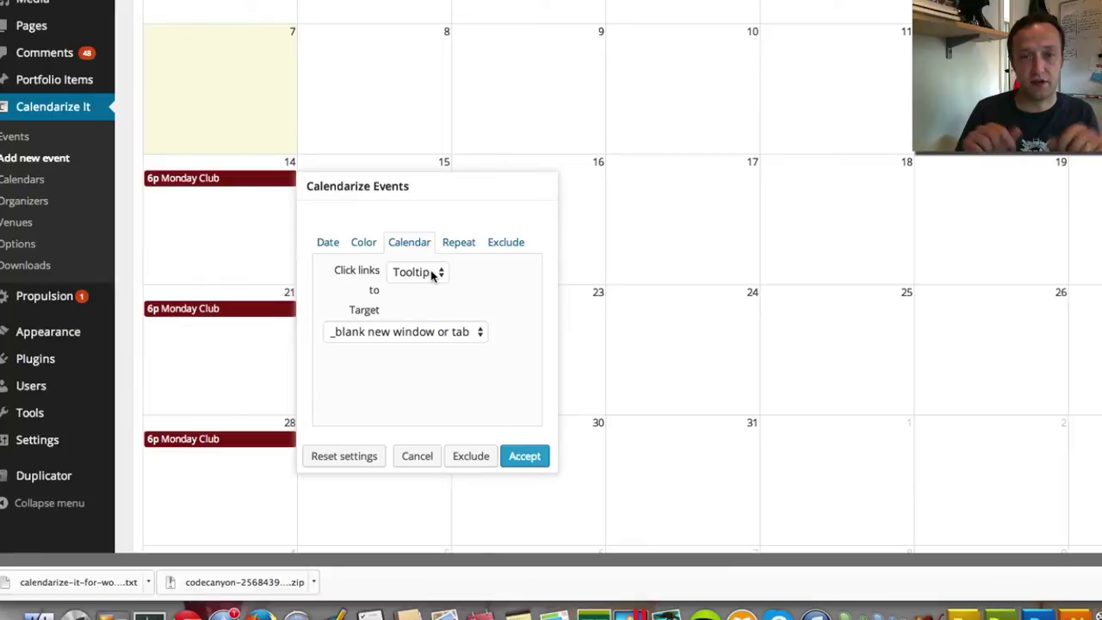
left_click(433, 274)
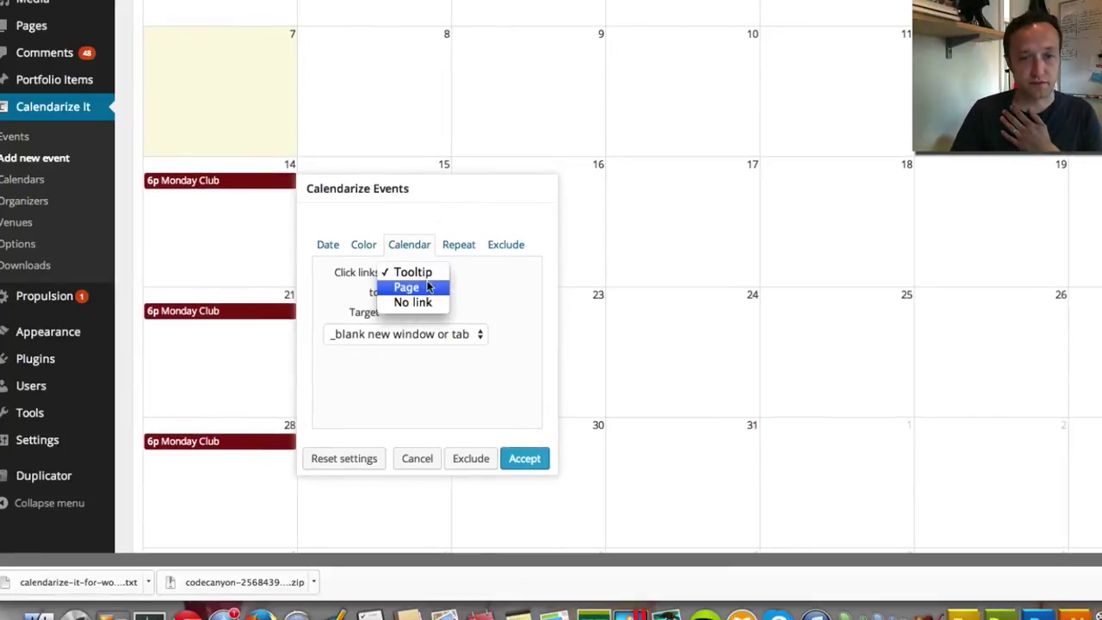
left_click(423, 288)
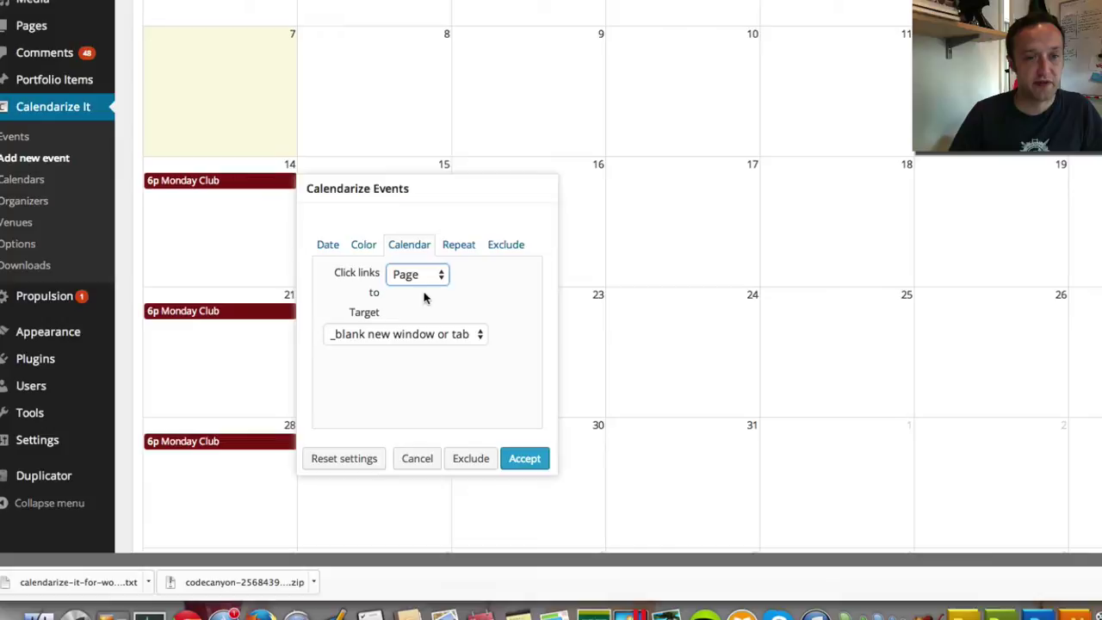
Exclude the 28 July 18:00 occurrence from Monday Club's repeat dates
left_click(458, 246)
scroll(470, 296, "up", 1)
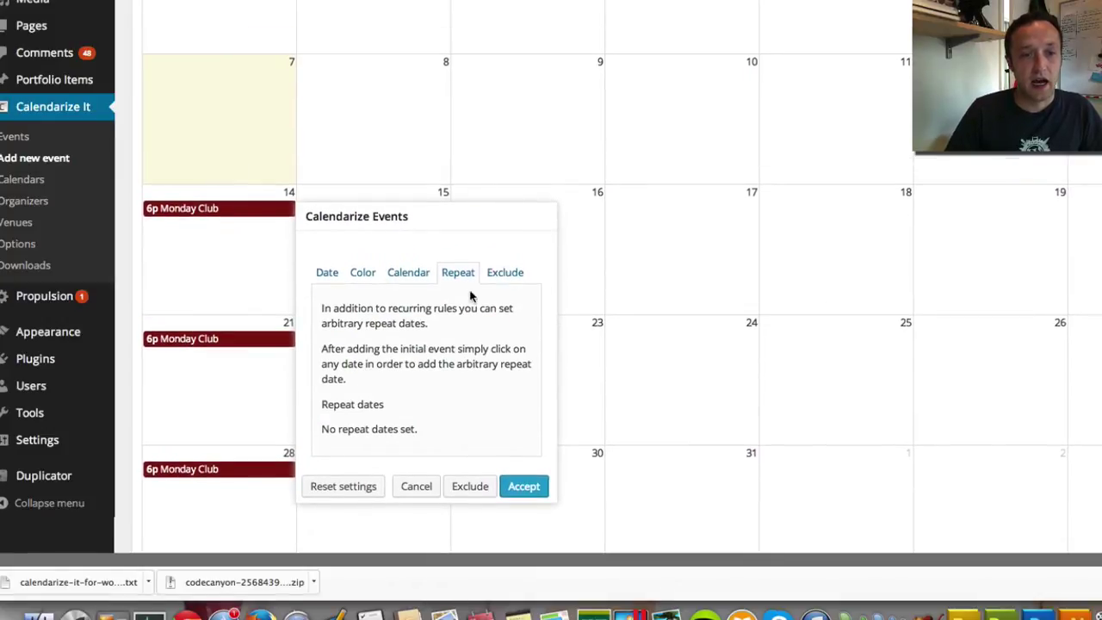
scroll(470, 296, "down", 3)
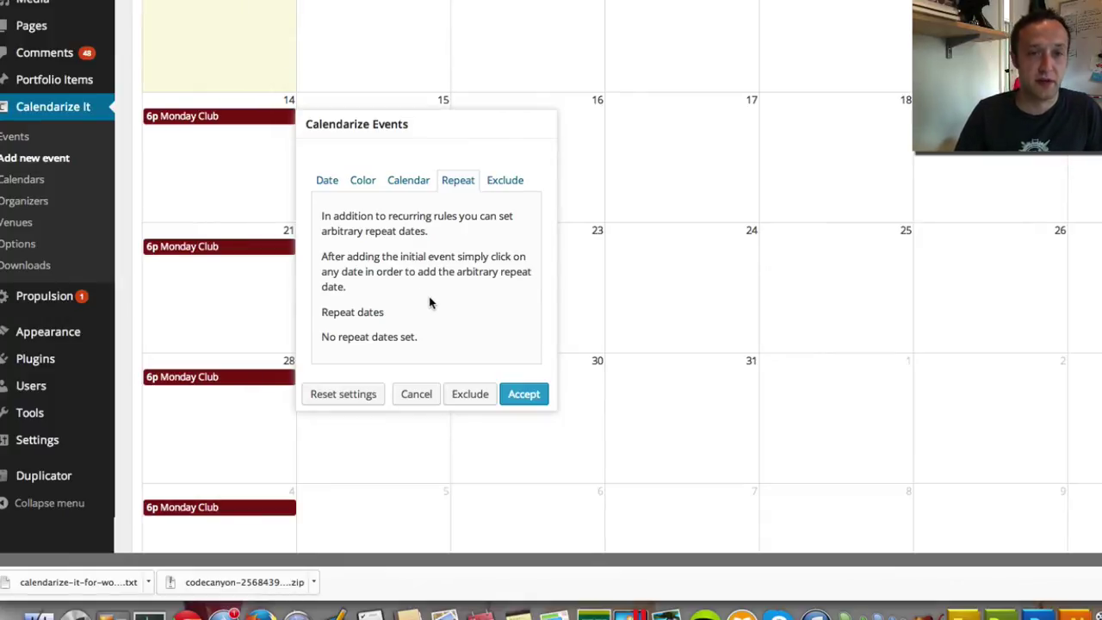
left_click(229, 384)
scroll(358, 374, "down", 6)
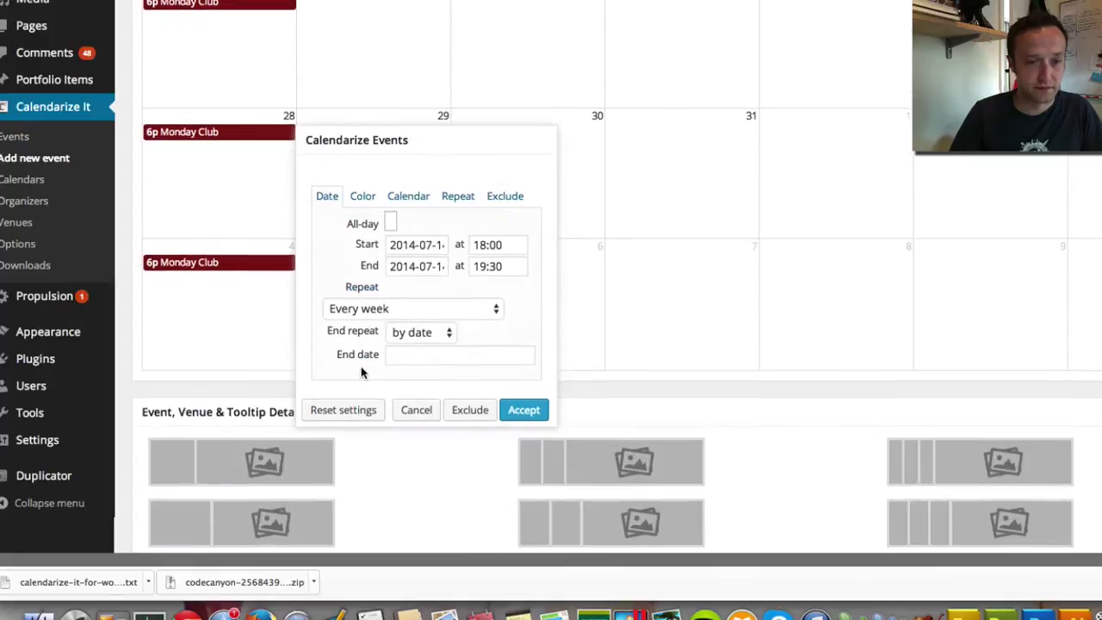
left_click(471, 410)
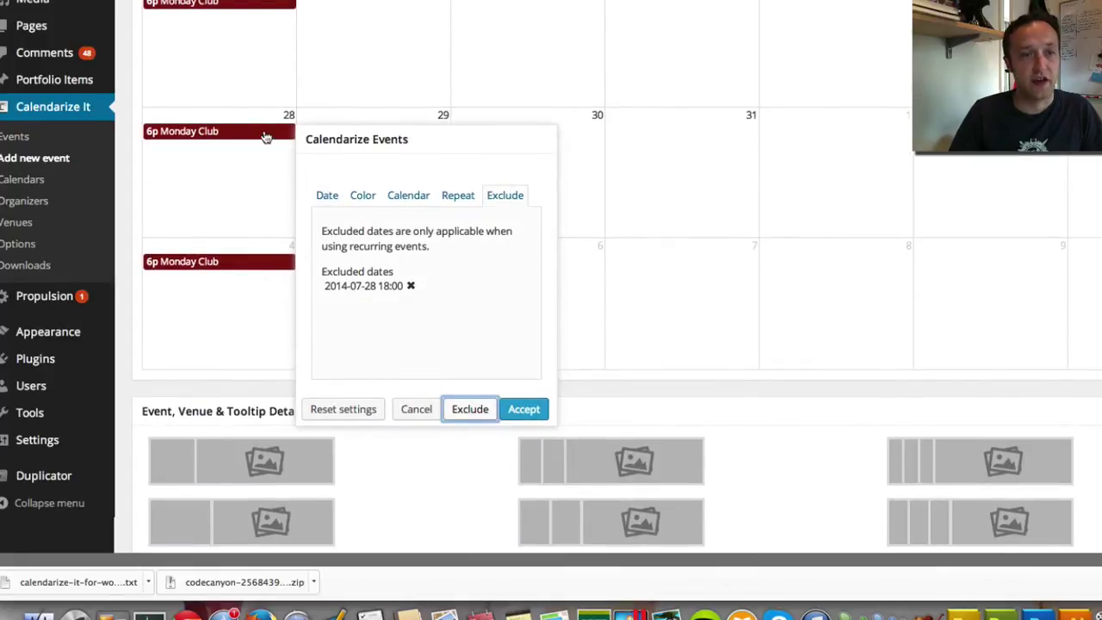
scroll(371, 229, "up", 1)
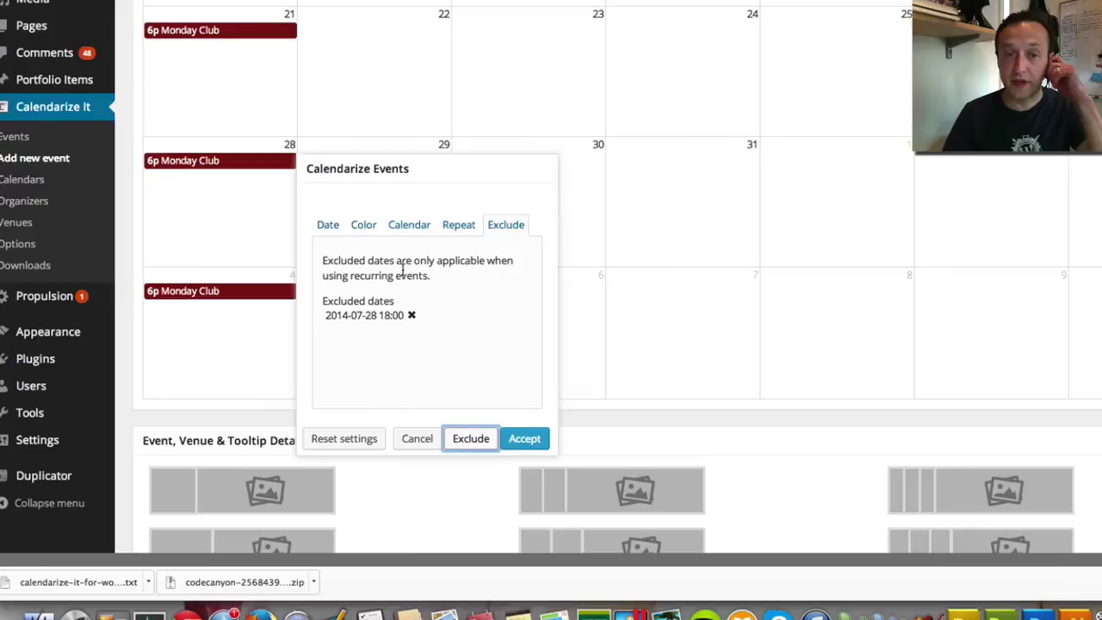
left_click(524, 438)
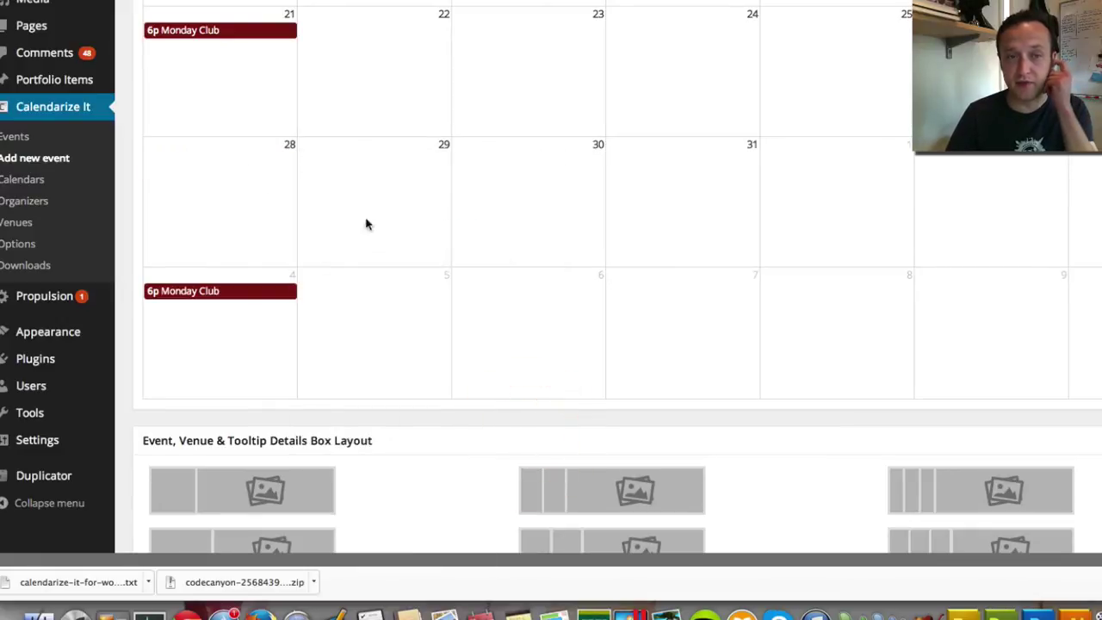
scroll(413, 229, "up", 5)
scroll(416, 232, "up", 3)
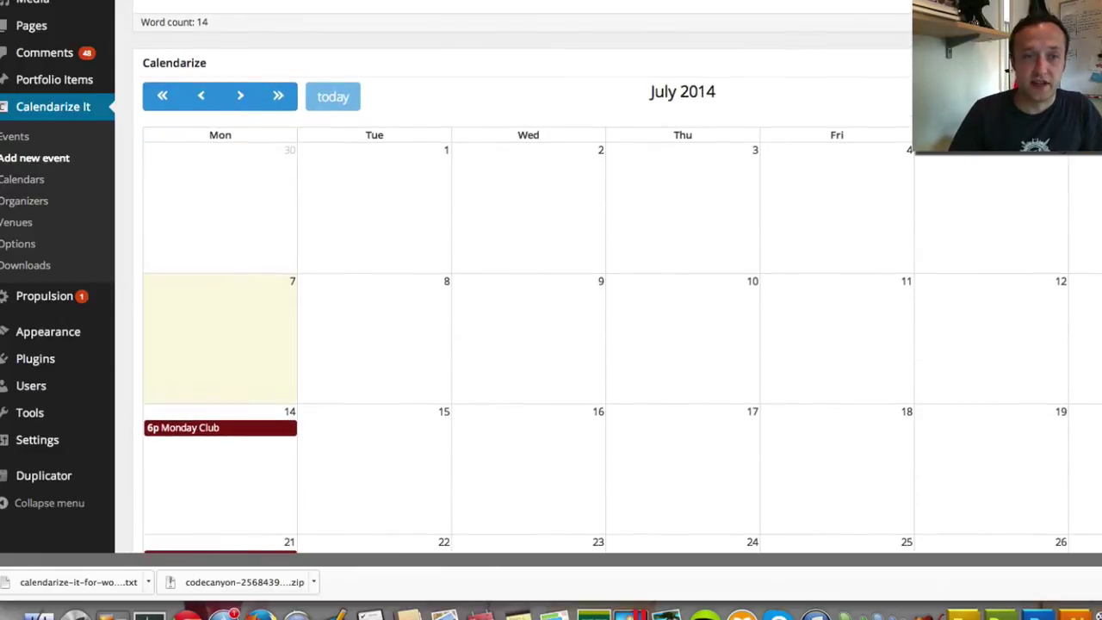
Dismiss the Calendarize help popup and assign the event to Test Calendar
scroll(551, 310, "up", 5)
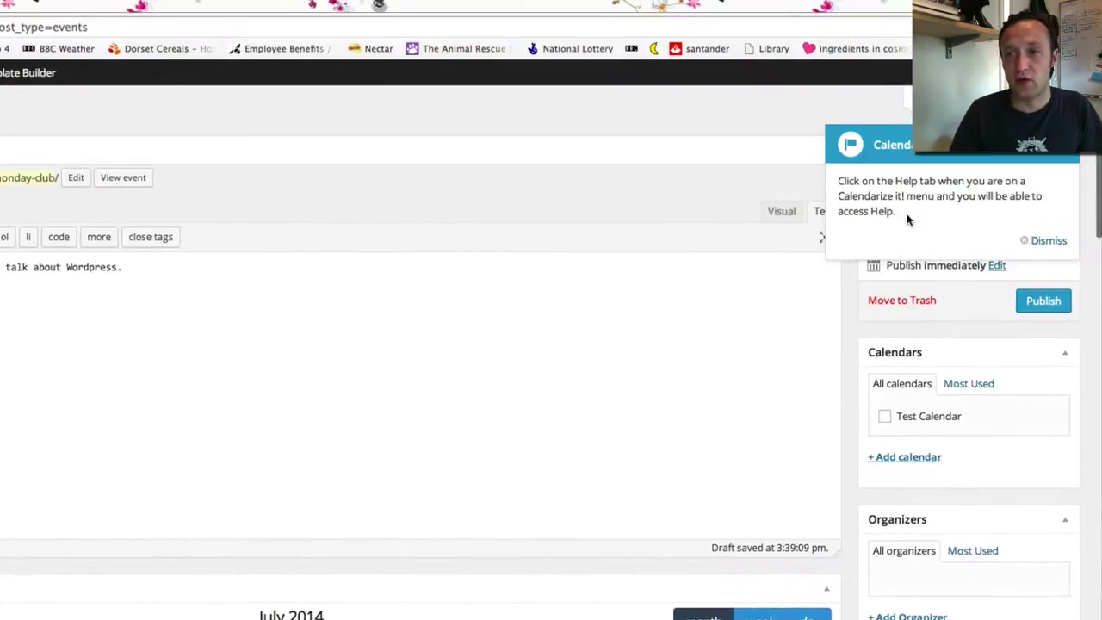
left_click(1057, 243)
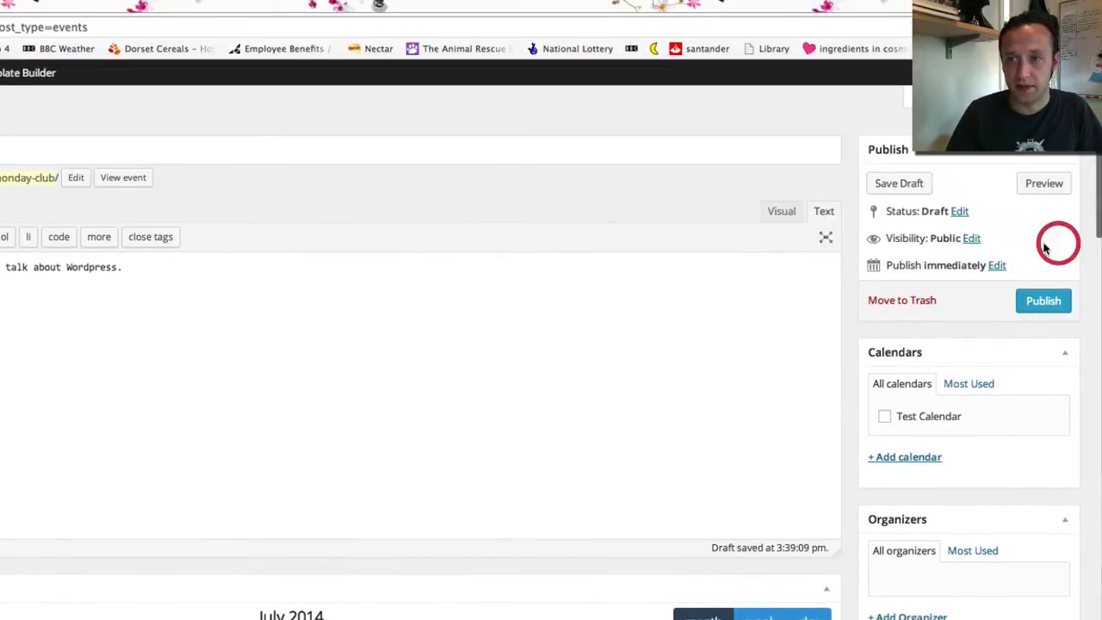
scroll(931, 314, "down", 2)
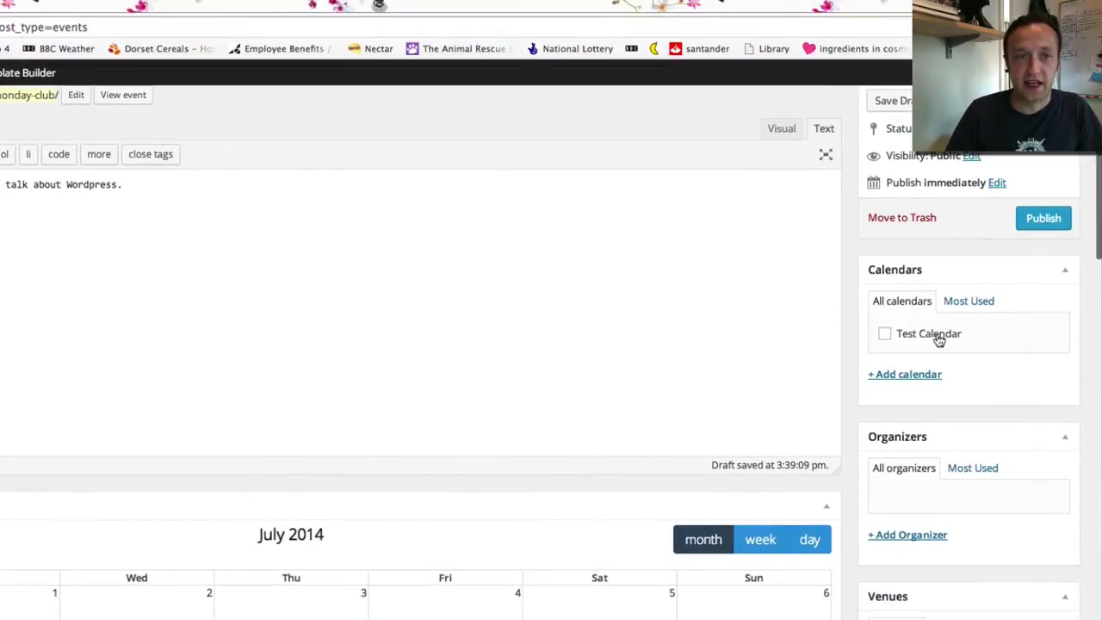
left_click(888, 336)
scroll(986, 352, "down", 3)
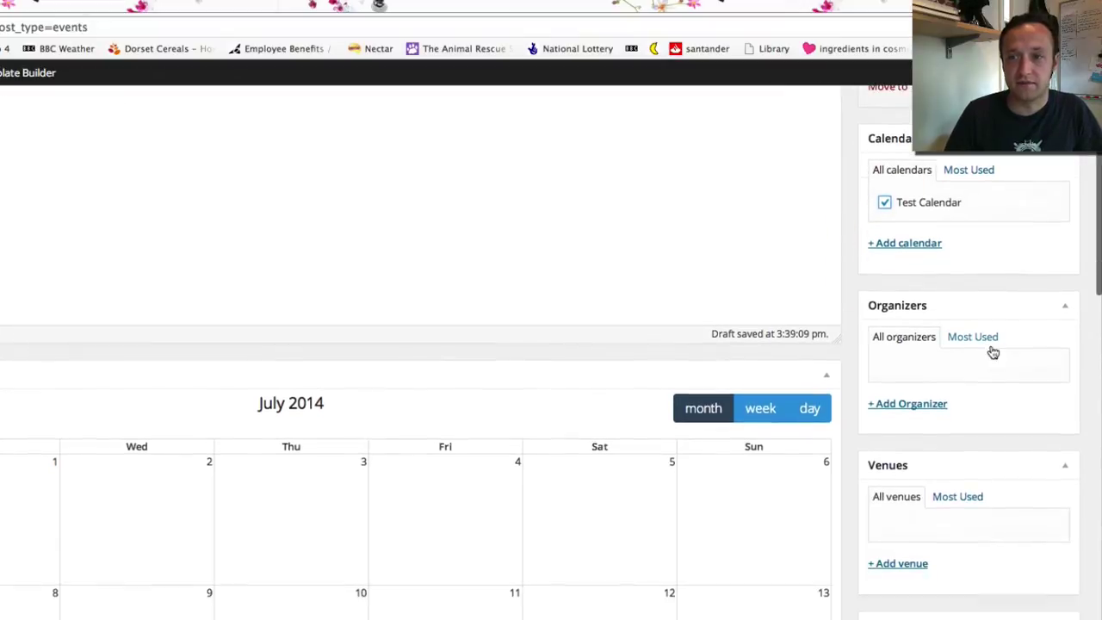
Create a new organizer with the person's name and attach it to the event
left_click(908, 411)
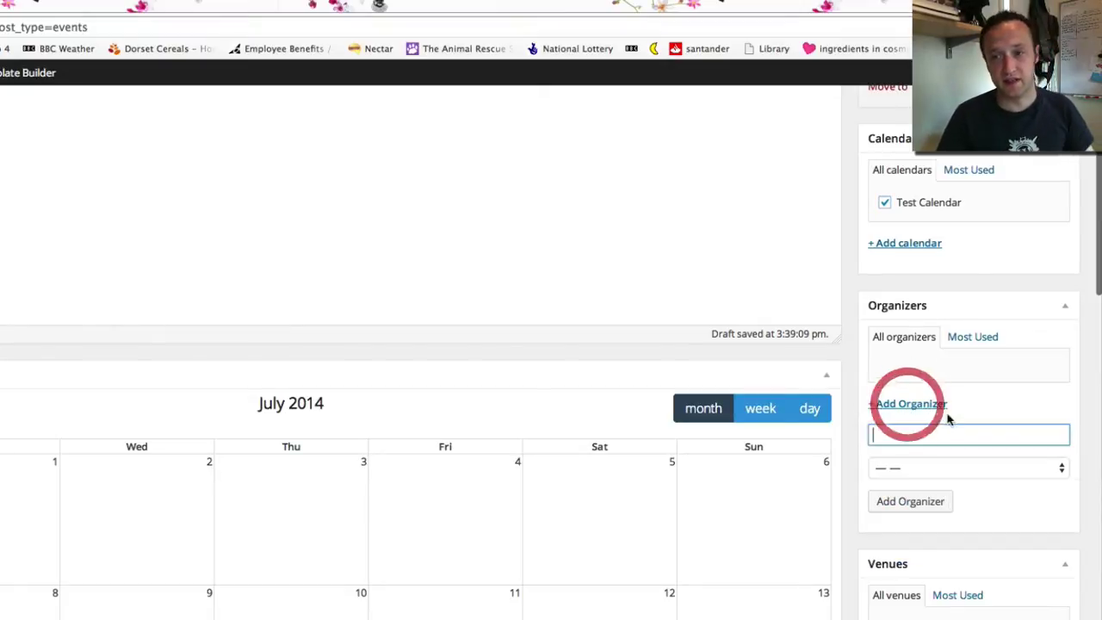
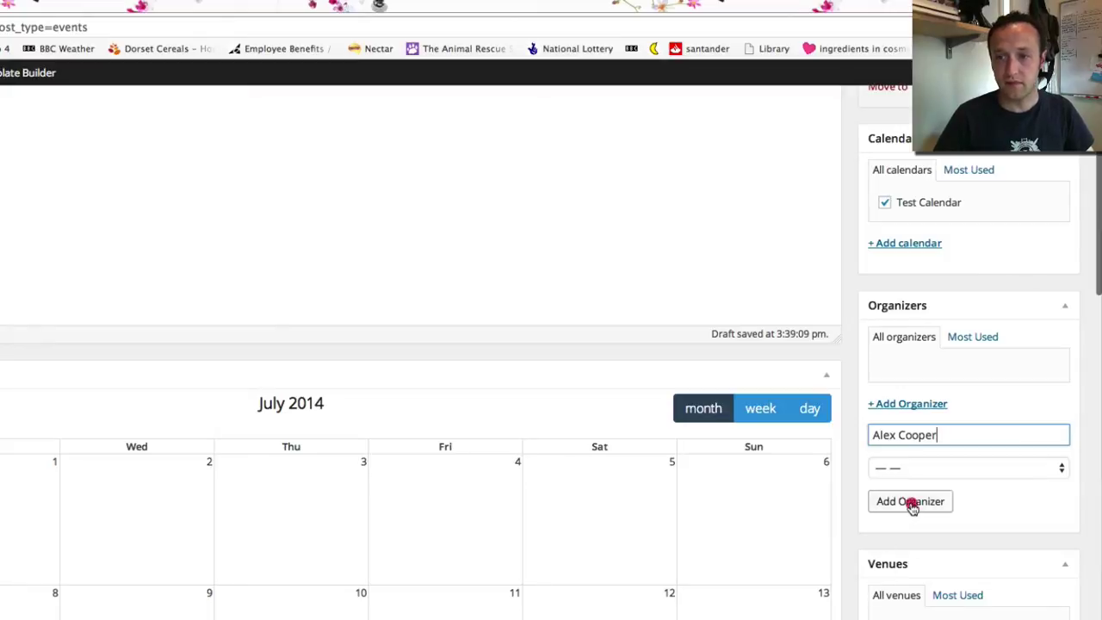
left_click(912, 503)
scroll(914, 506, "down", 3)
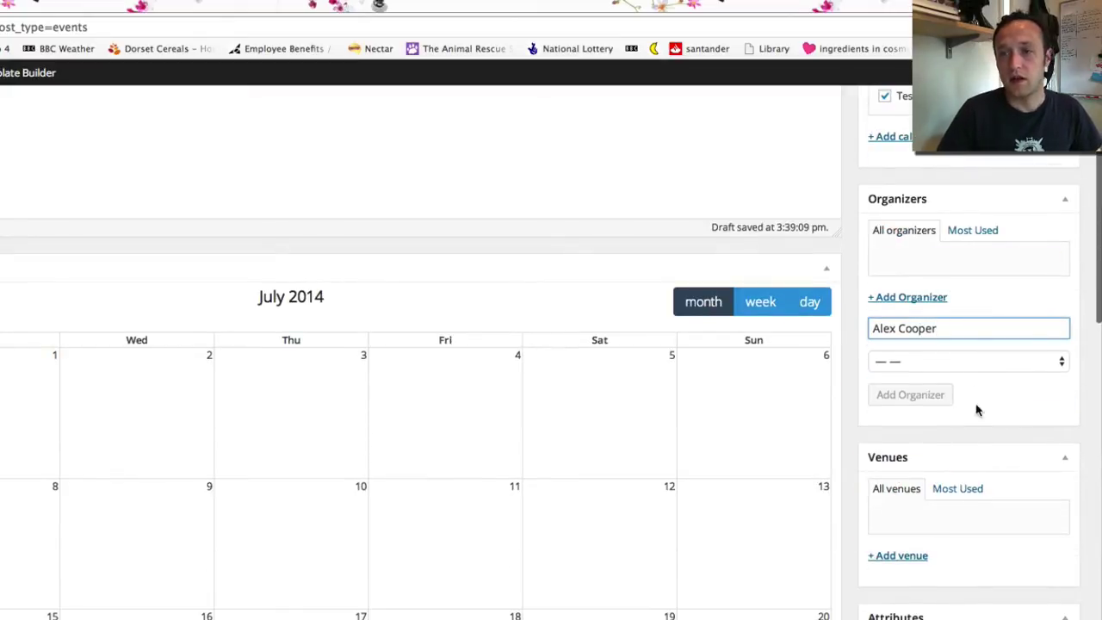
Add WPEagle Towers as the event's venue
left_click(905, 562)
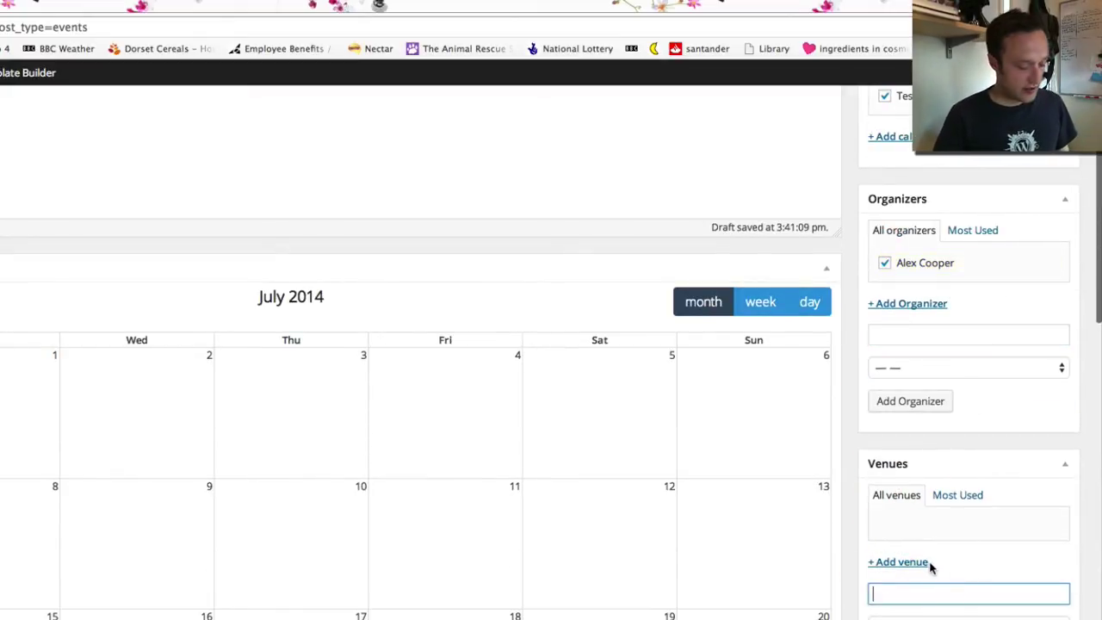
type("WPEagle Towers")
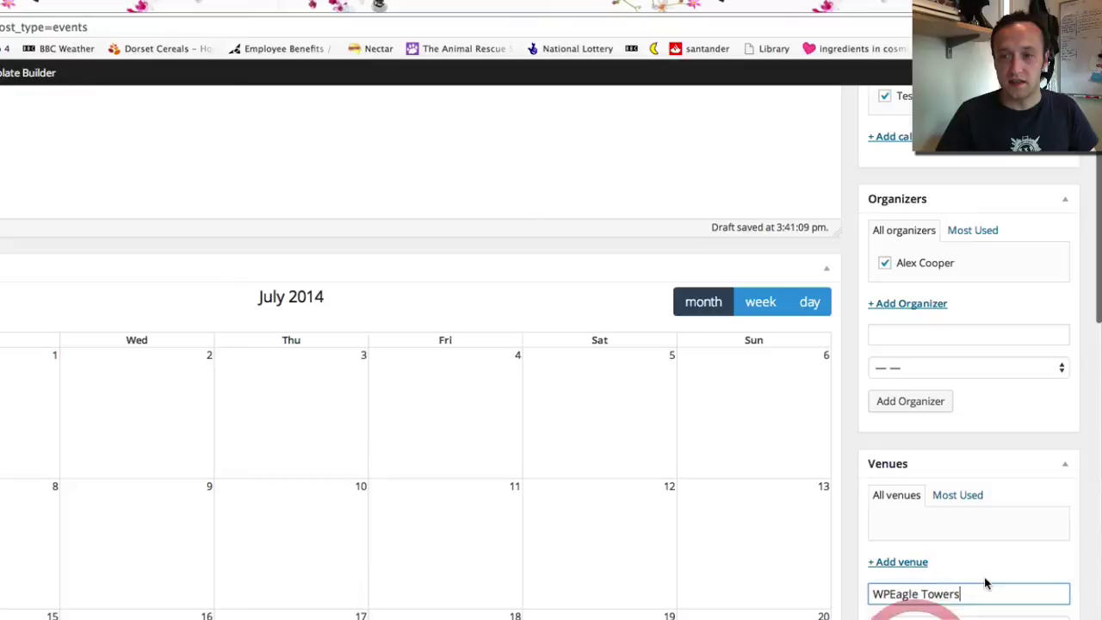
scroll(984, 583, "down", 3)
key("Return")
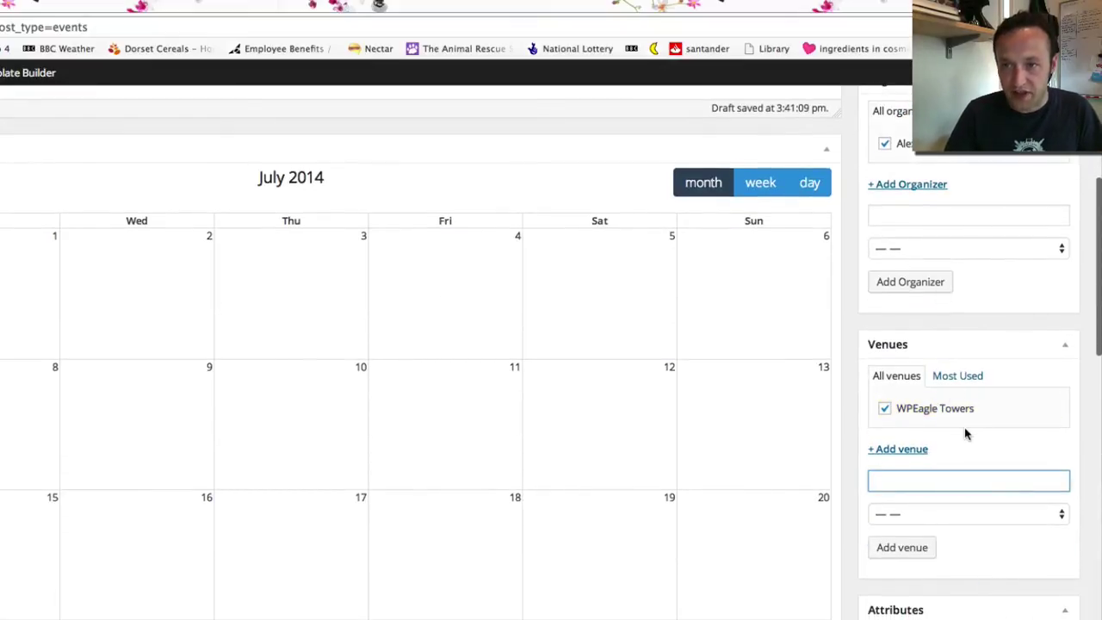
scroll(964, 430, "up", 10)
scroll(966, 428, "down", 6)
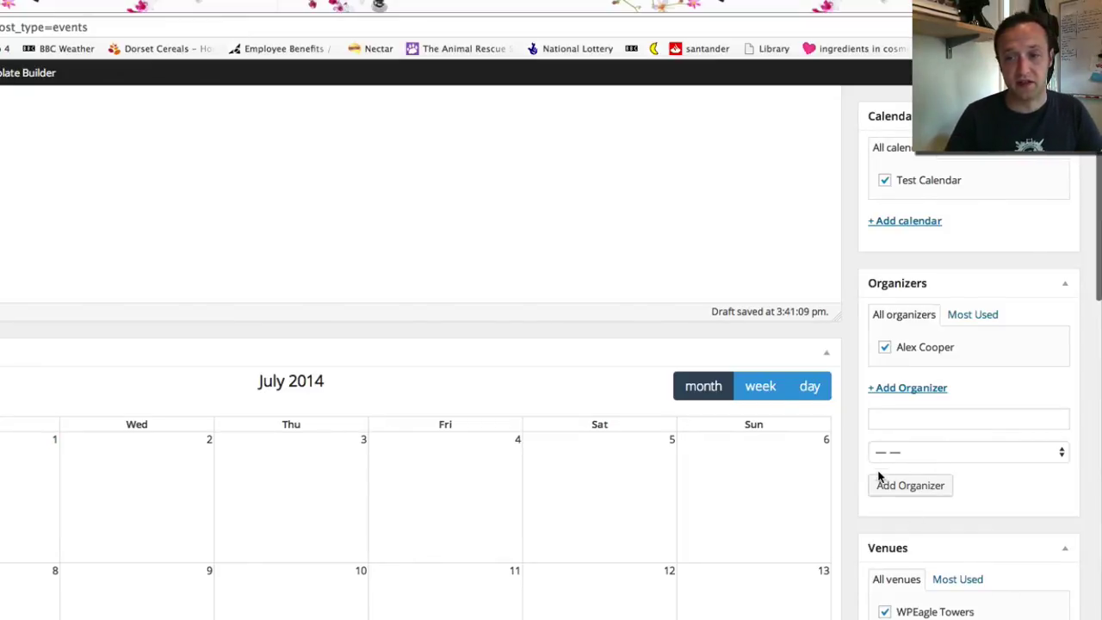
scroll(878, 469, "down", 5)
scroll(969, 411, "up", 5)
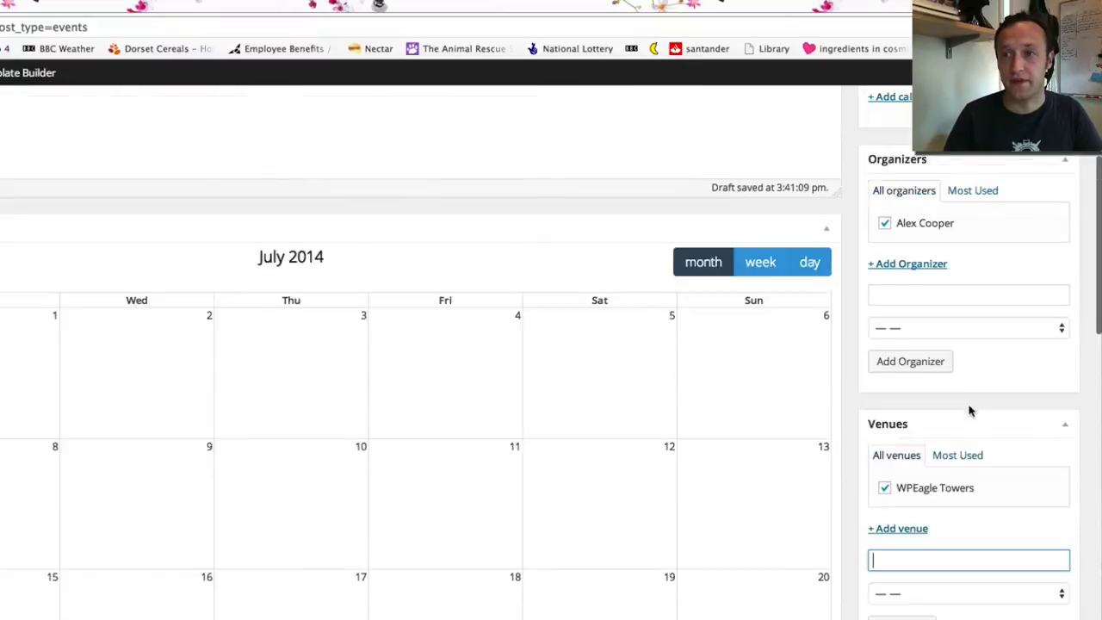
scroll(842, 368, "down", 13)
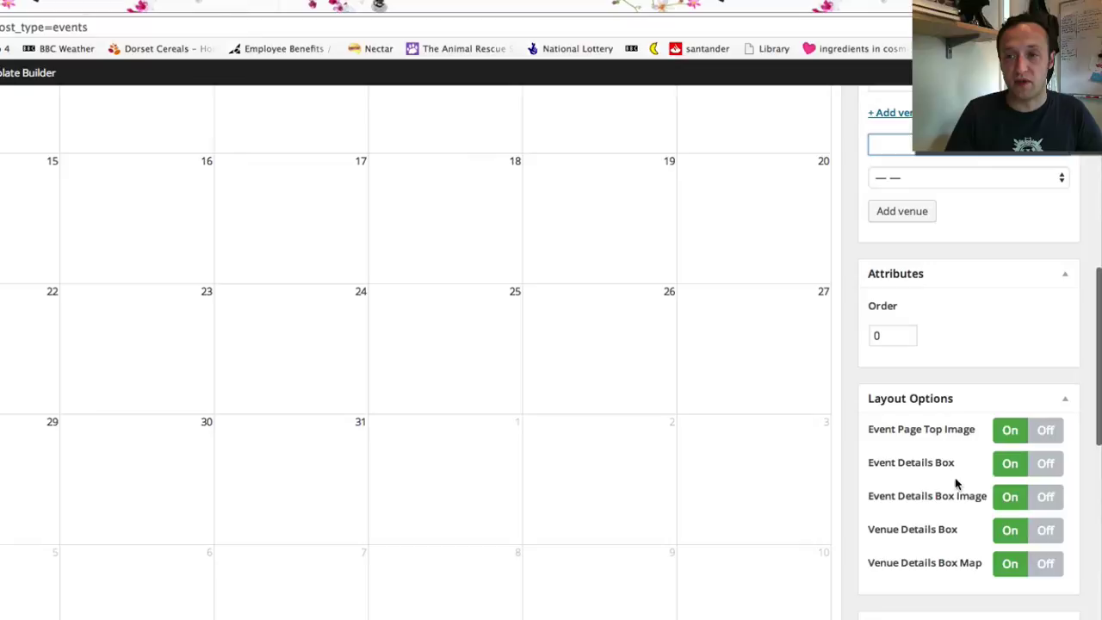
scroll(940, 482, "down", 1)
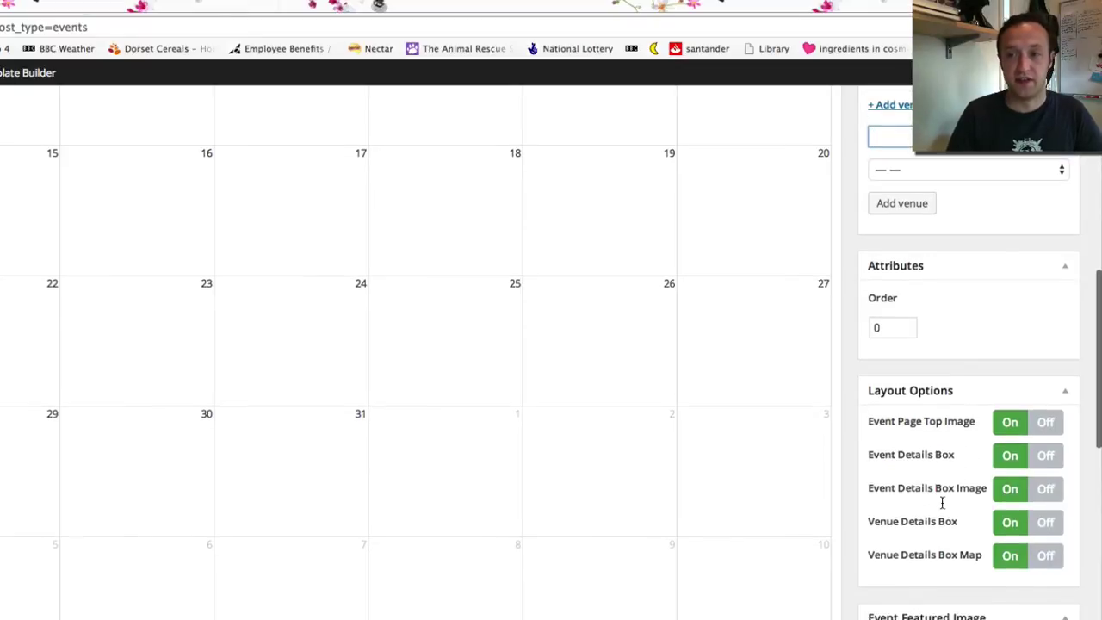
scroll(947, 482, "down", 3)
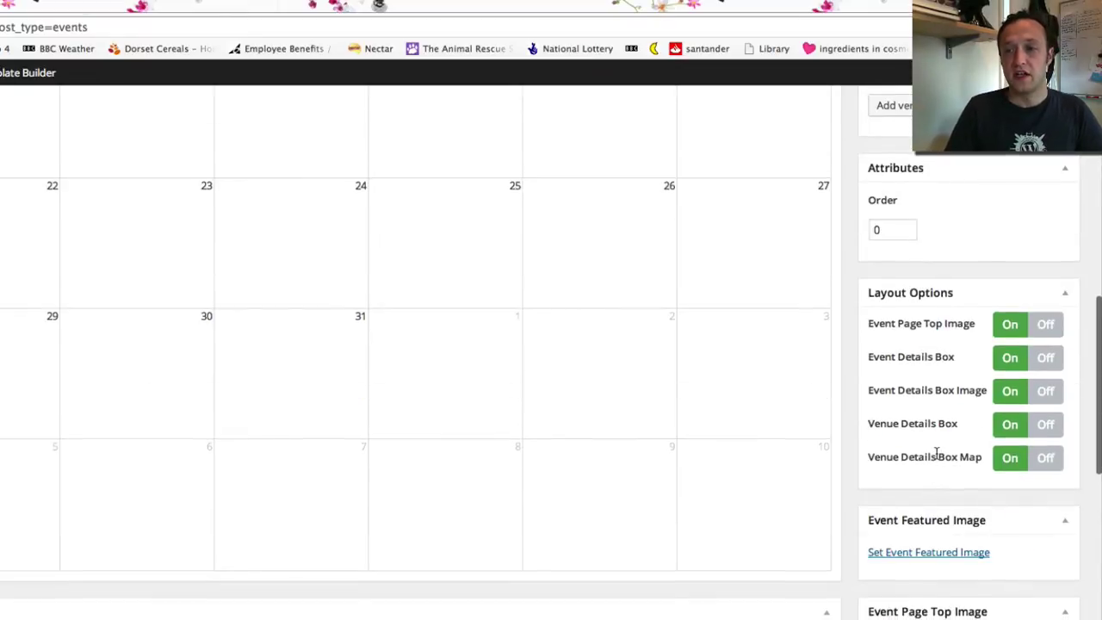
scroll(936, 454, "down", 2)
Set the man's photo from the Media Library as the event's featured image
left_click(948, 465)
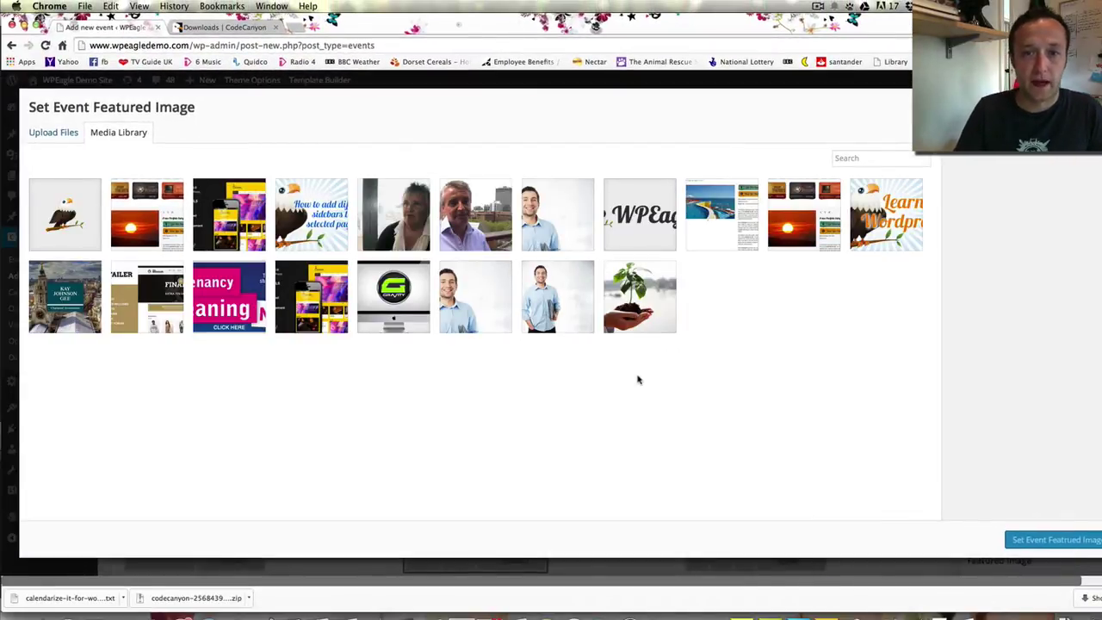
left_click(464, 219)
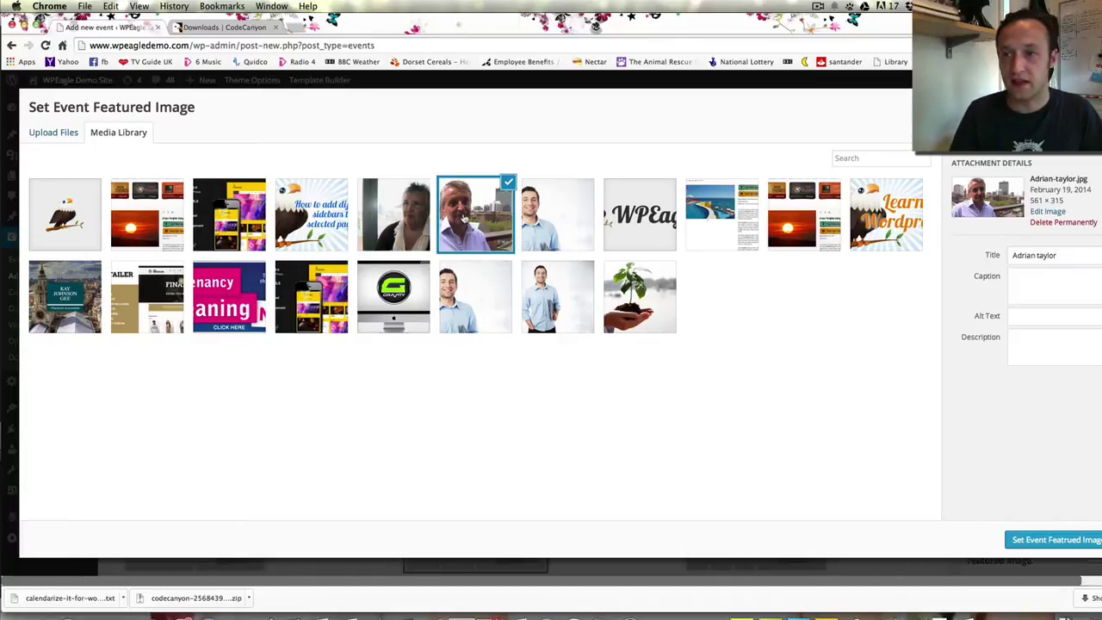
left_click(1047, 540)
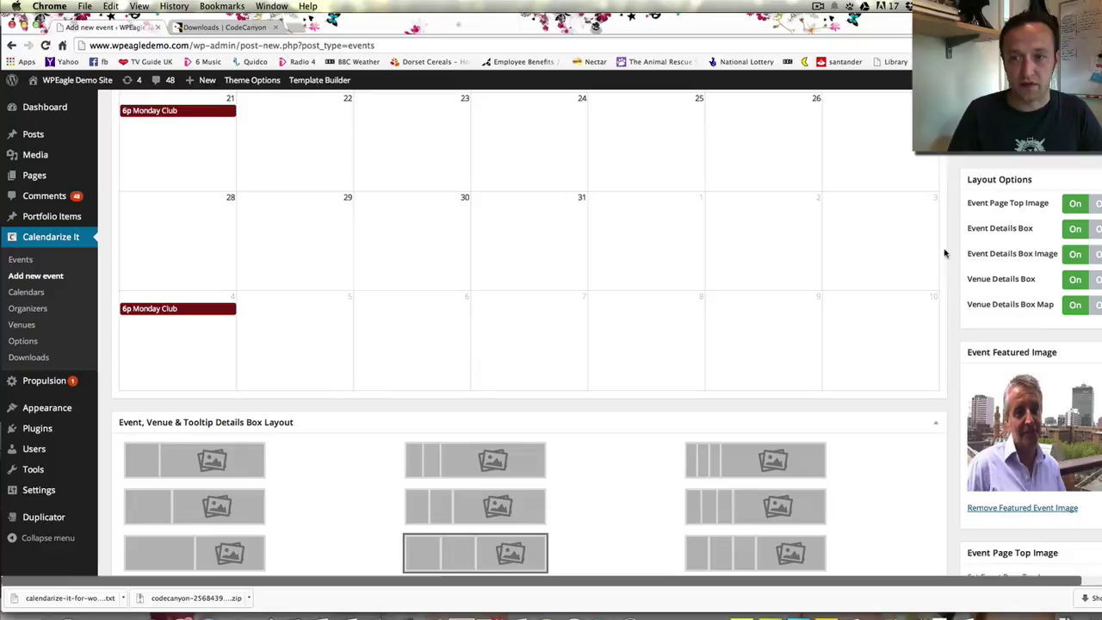
scroll(945, 250, "down", 3)
scroll(944, 252, "down", 2)
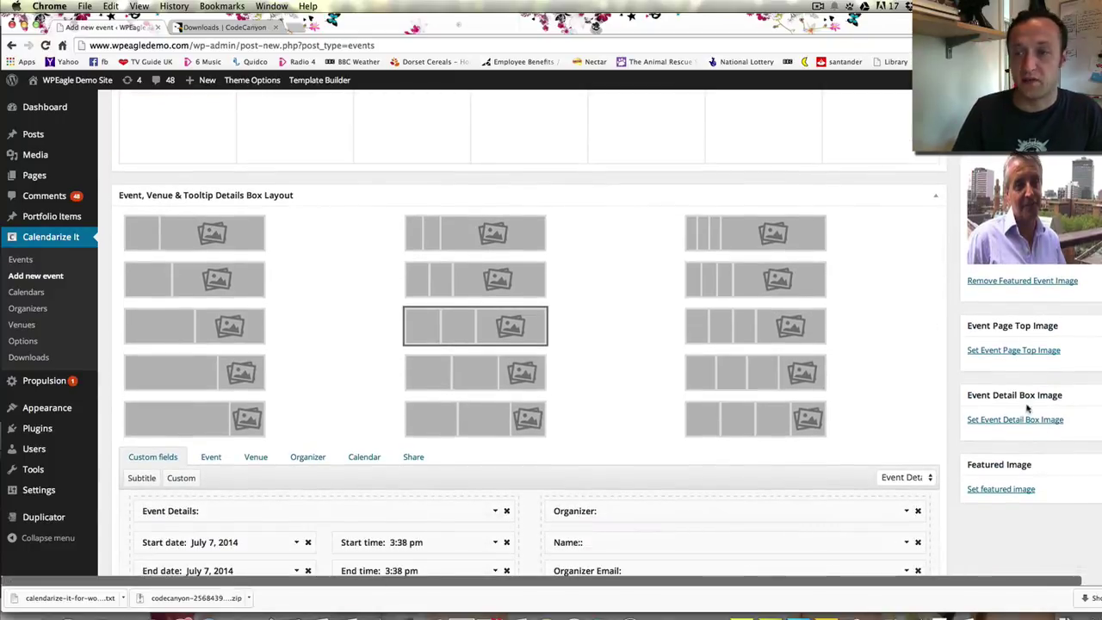
Set the eagle favicon.png as the Event Detail Box Image
left_click(1042, 420)
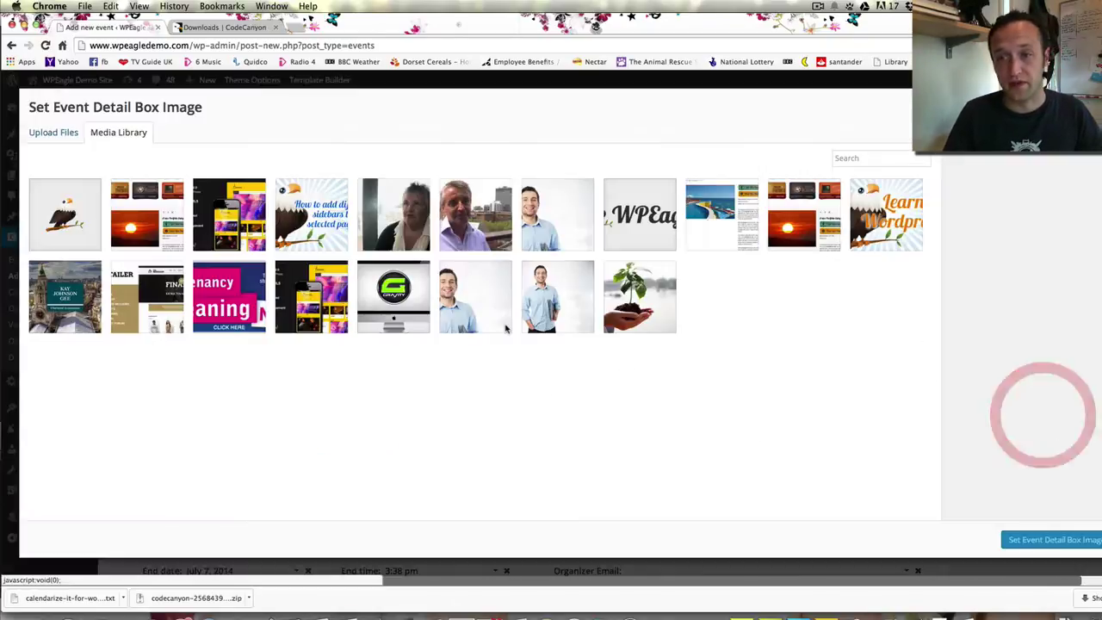
left_click(65, 216)
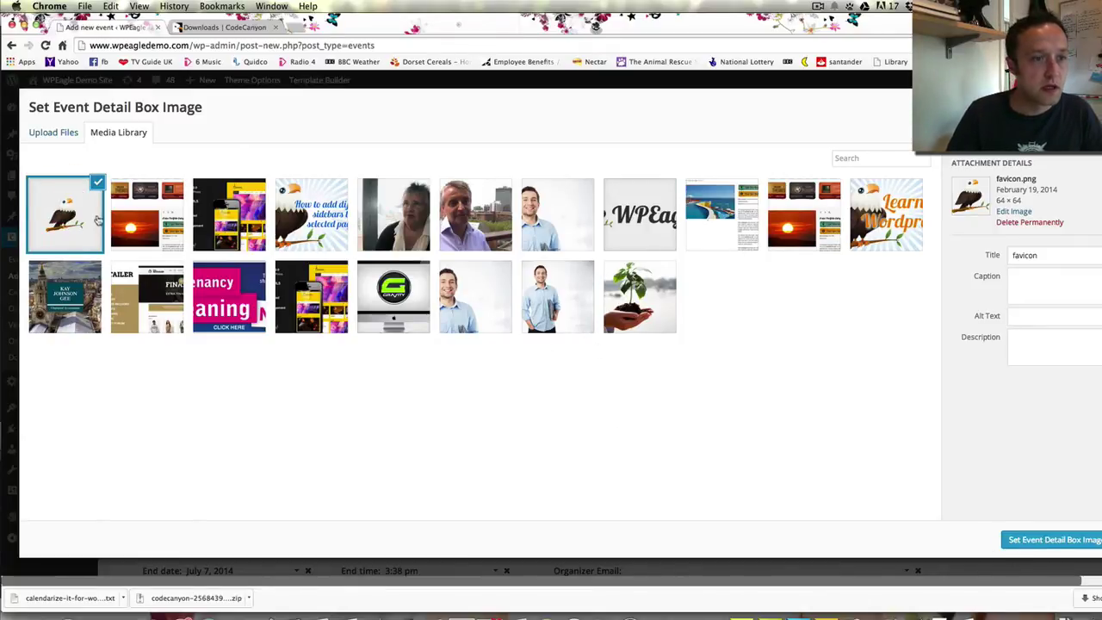
left_click(1052, 540)
scroll(843, 295, "down", 5)
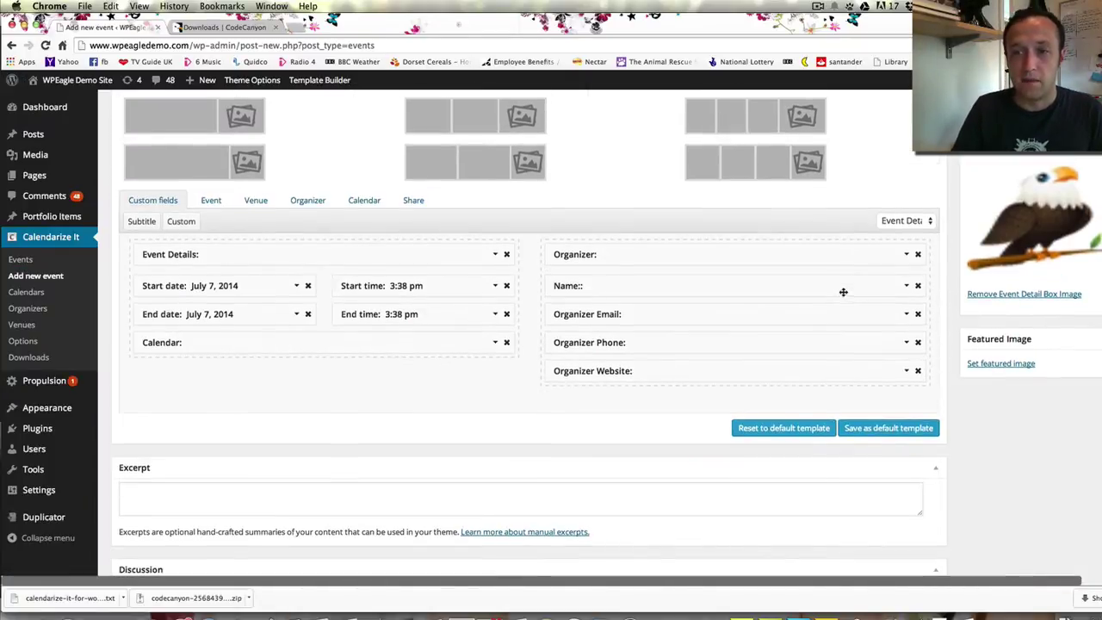
scroll(1034, 440, "up", 1)
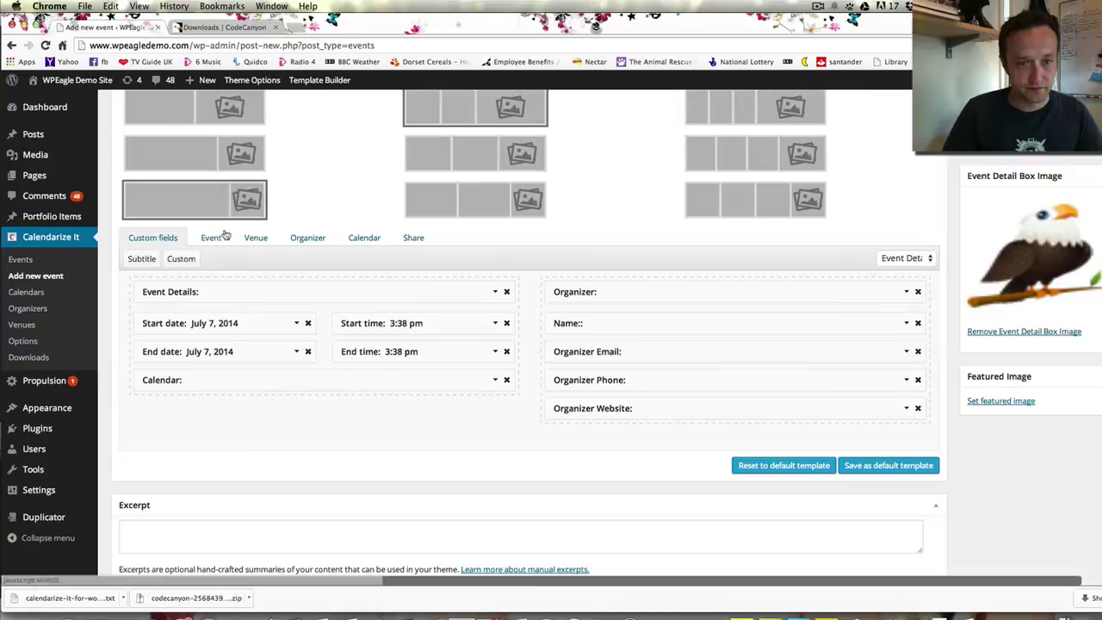
Publish the Monday Club event from the Add new event screen
scroll(289, 220, "down", 1)
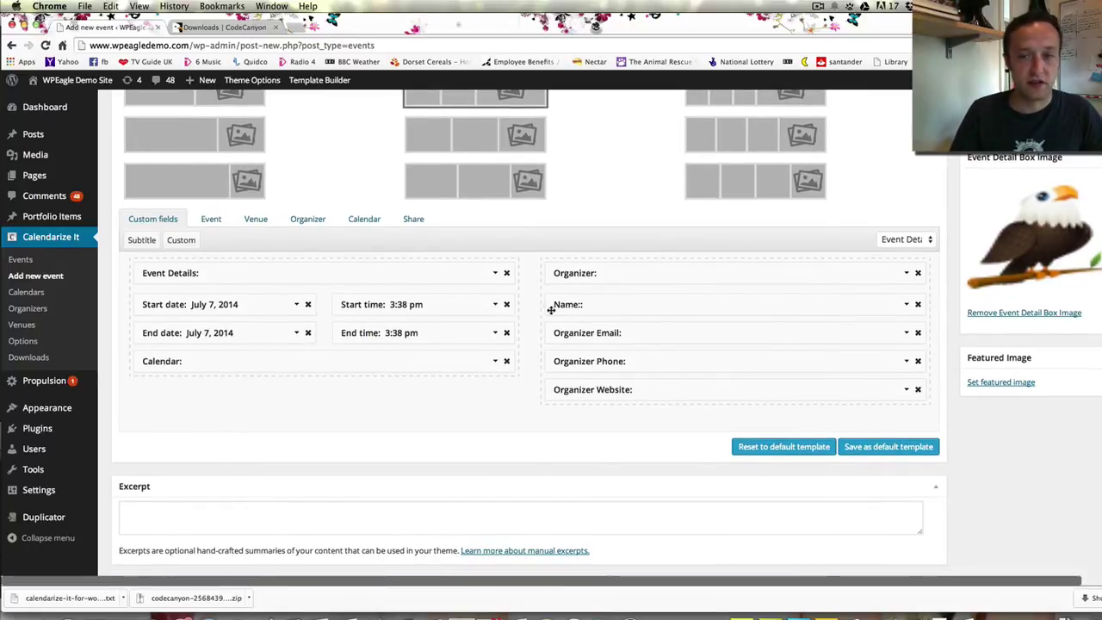
scroll(551, 310, "down", 2)
scroll(551, 308, "up", 3)
scroll(551, 310, "down", 10)
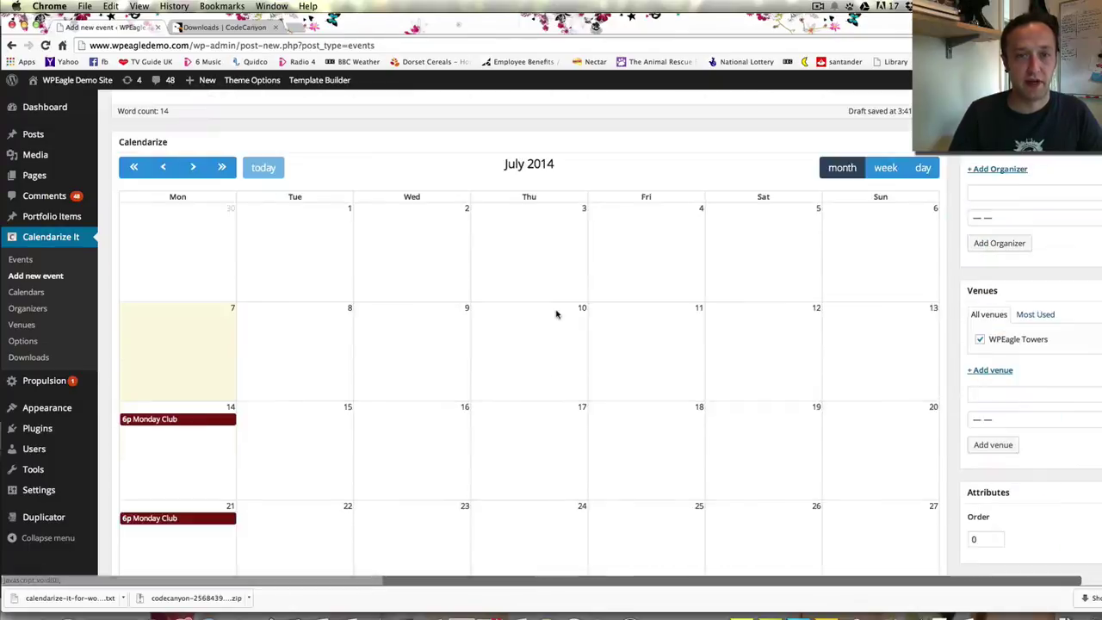
scroll(556, 314, "up", 8)
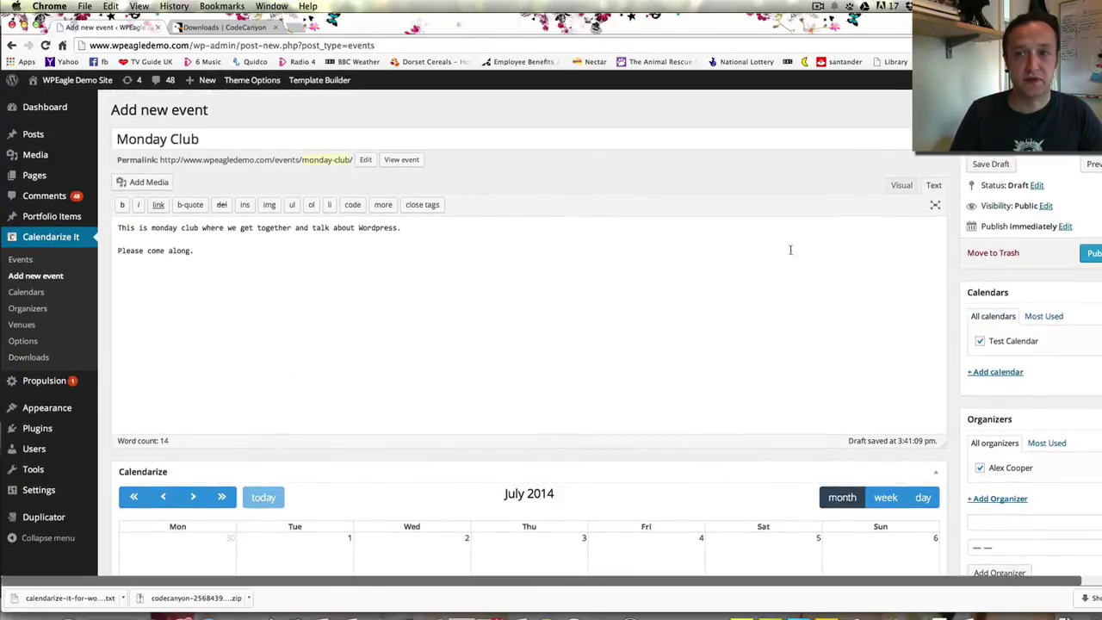
left_click(1089, 252)
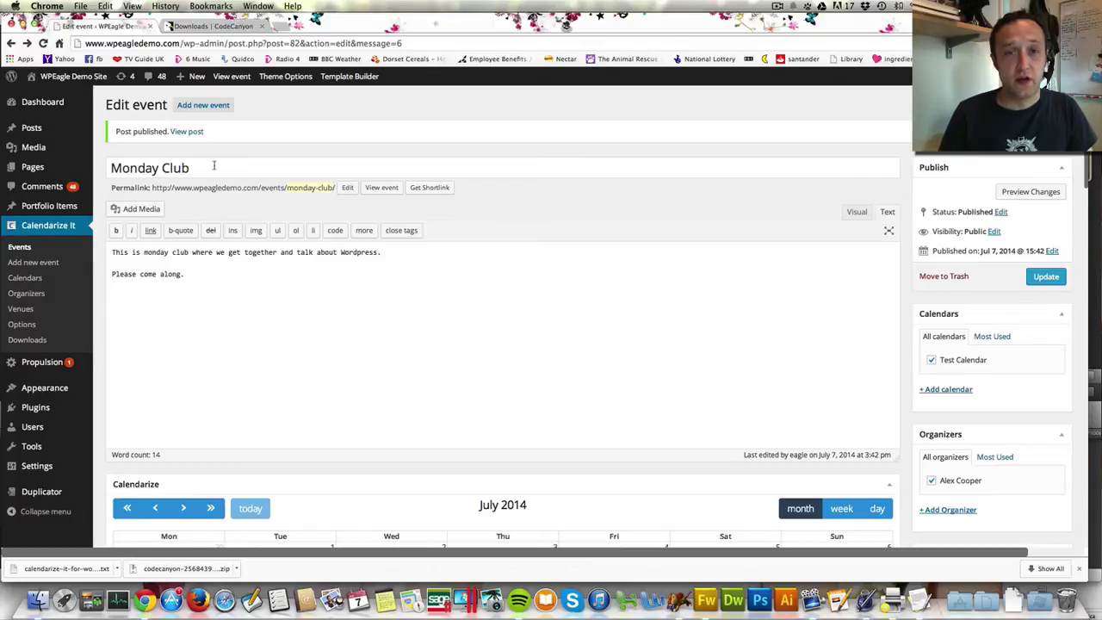
Create a page titled 'Calendar' containing the [calendarizeit] shortcode and publish it
mouse_move(194, 78)
left_click(197, 127)
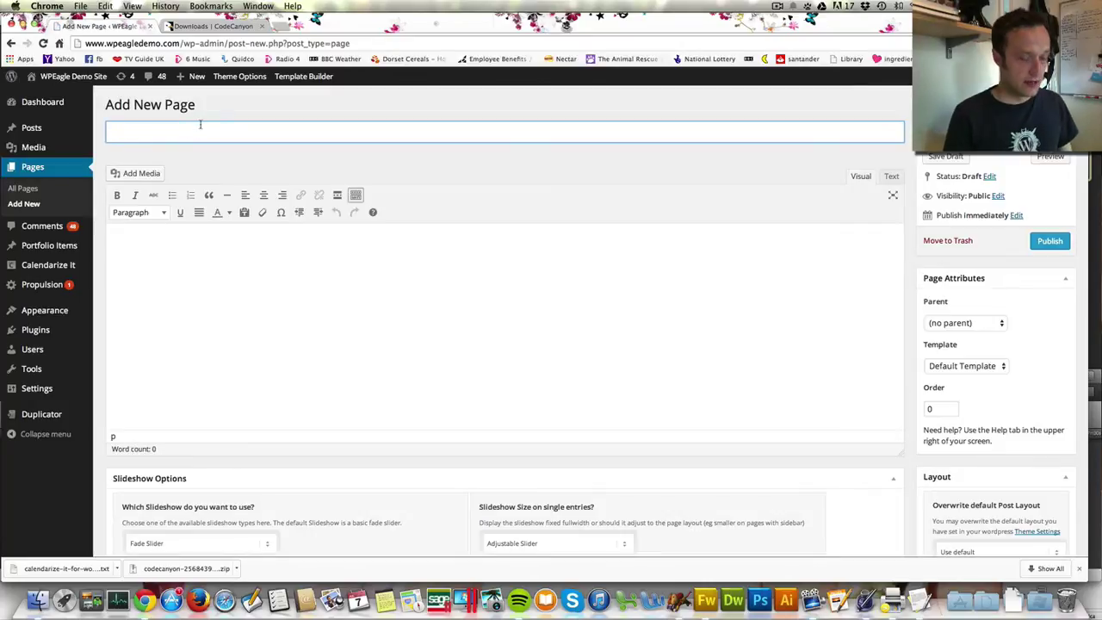
type("Cale")
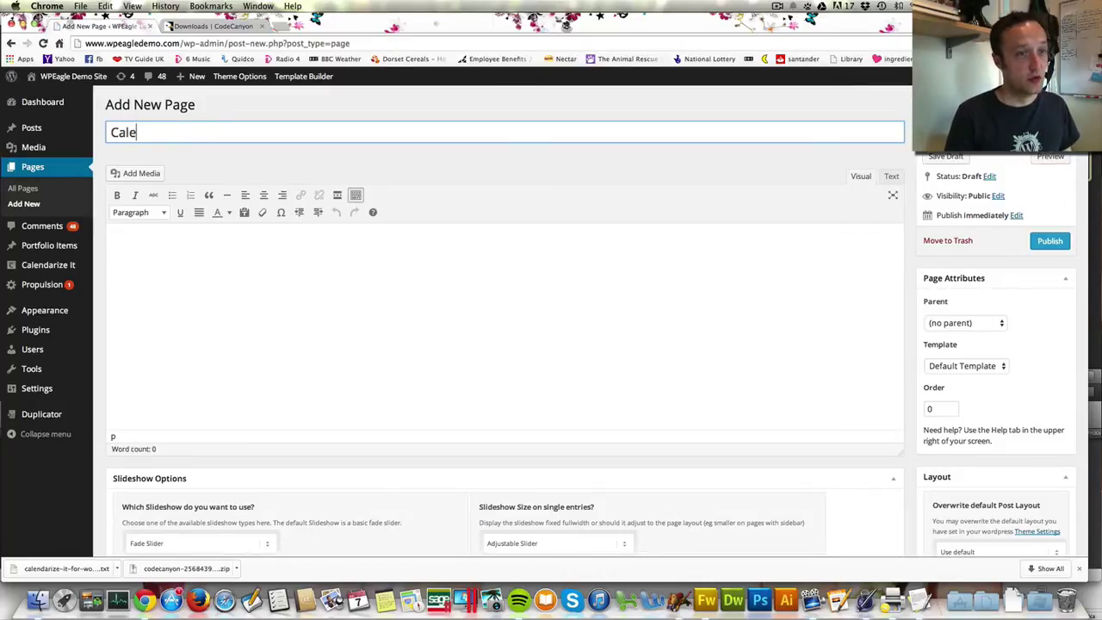
type("ndar")
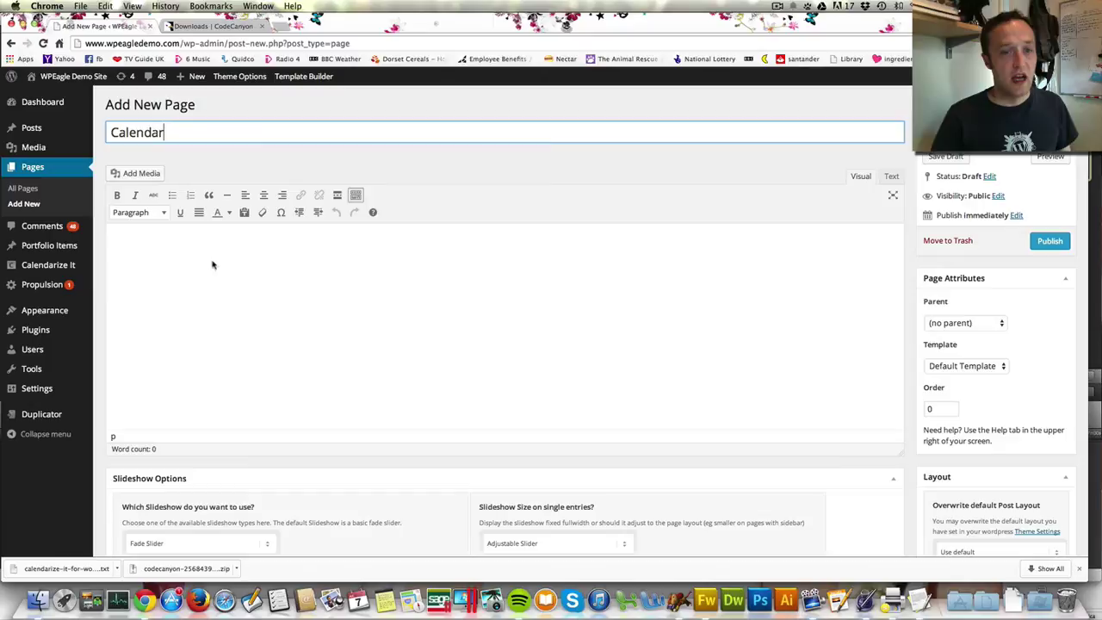
left_click(209, 257)
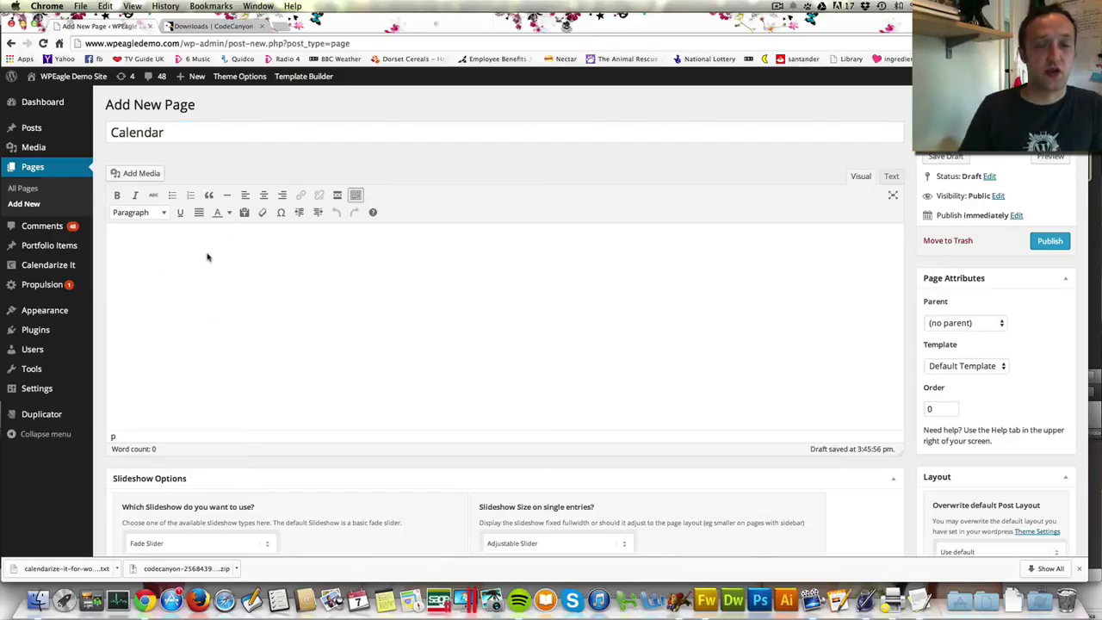
scroll(207, 257, "down", 5)
scroll(207, 257, "up", 5)
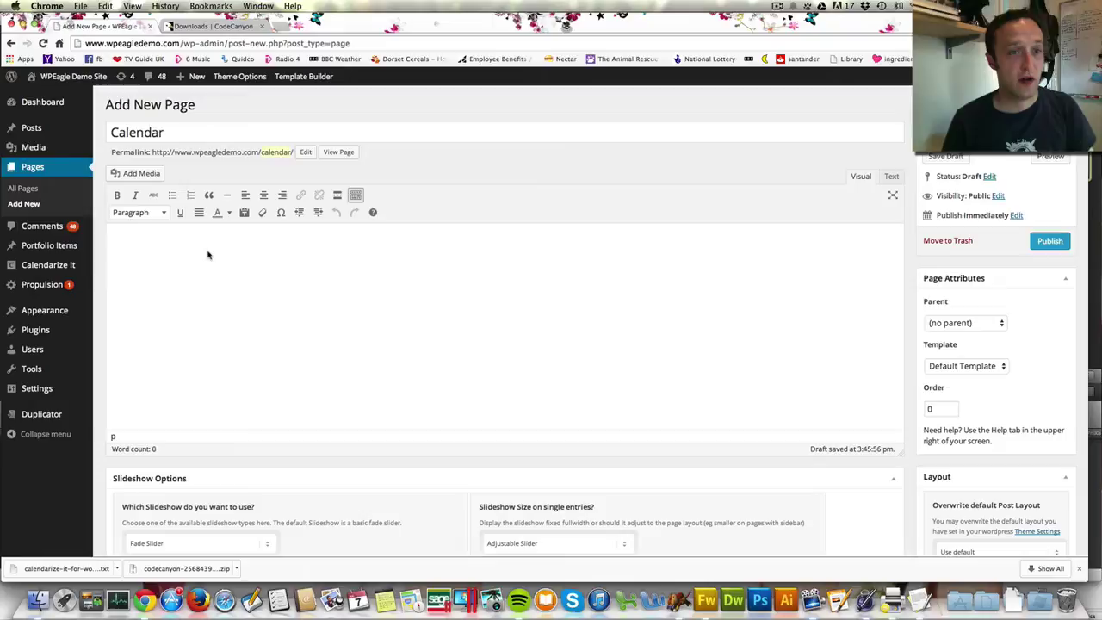
type("[calendarizeit]")
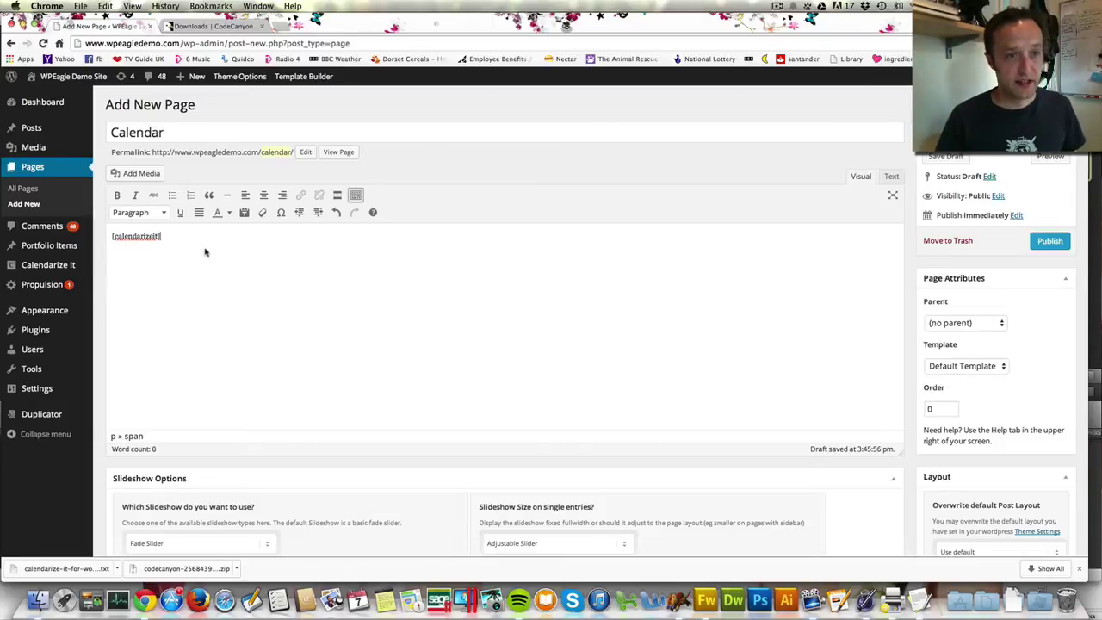
left_click(193, 235)
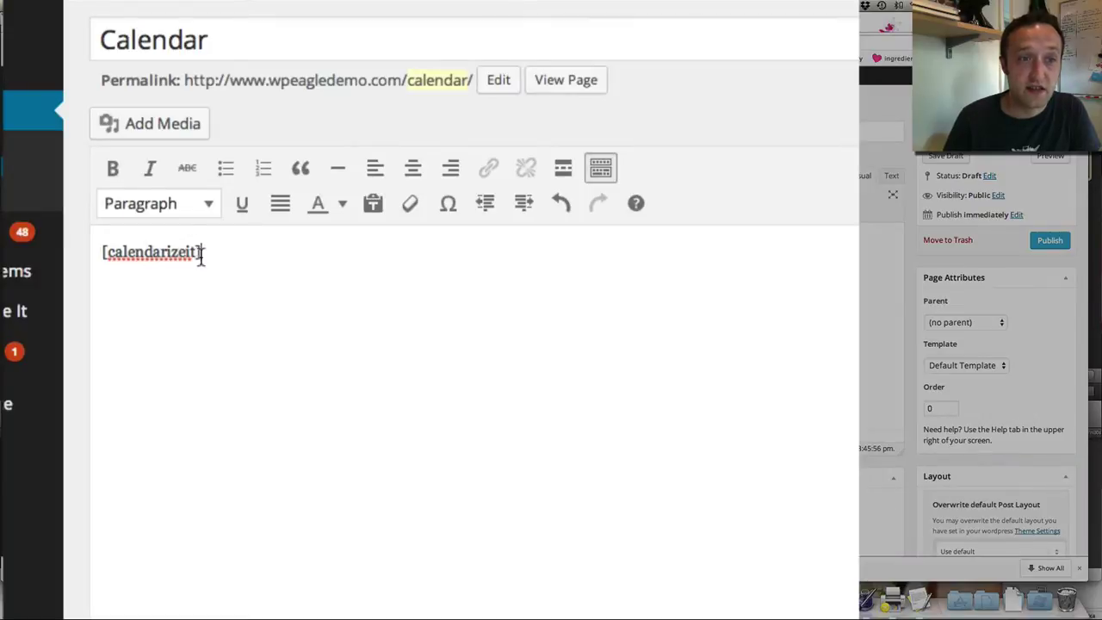
left_click(1051, 240)
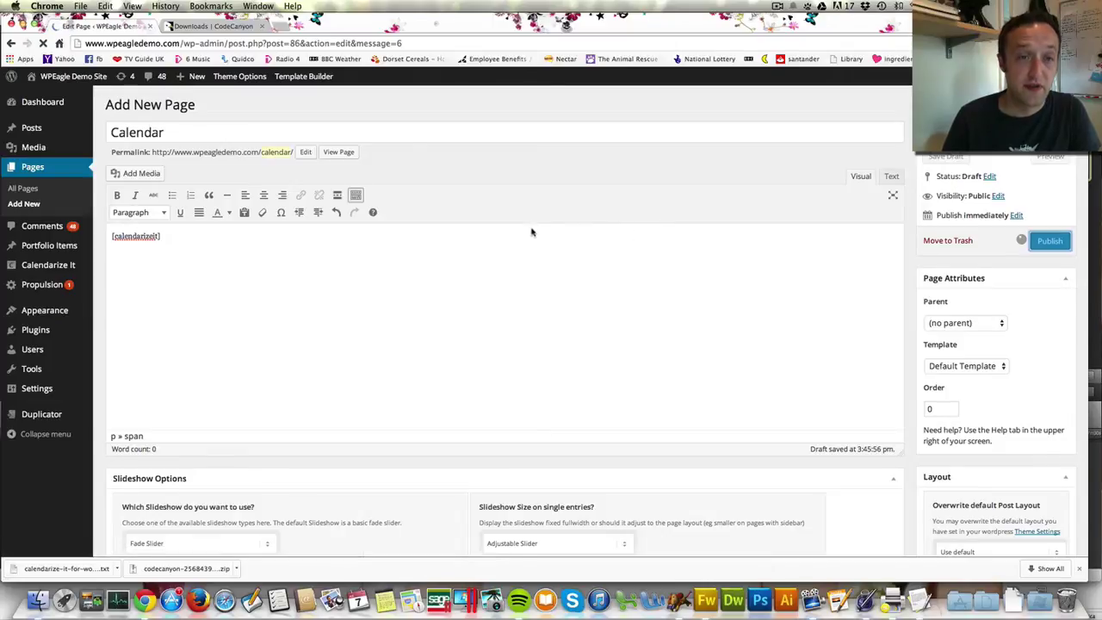
Check the live July 2014 calendar grid, then return to editing the Calendar page
left_click(335, 194)
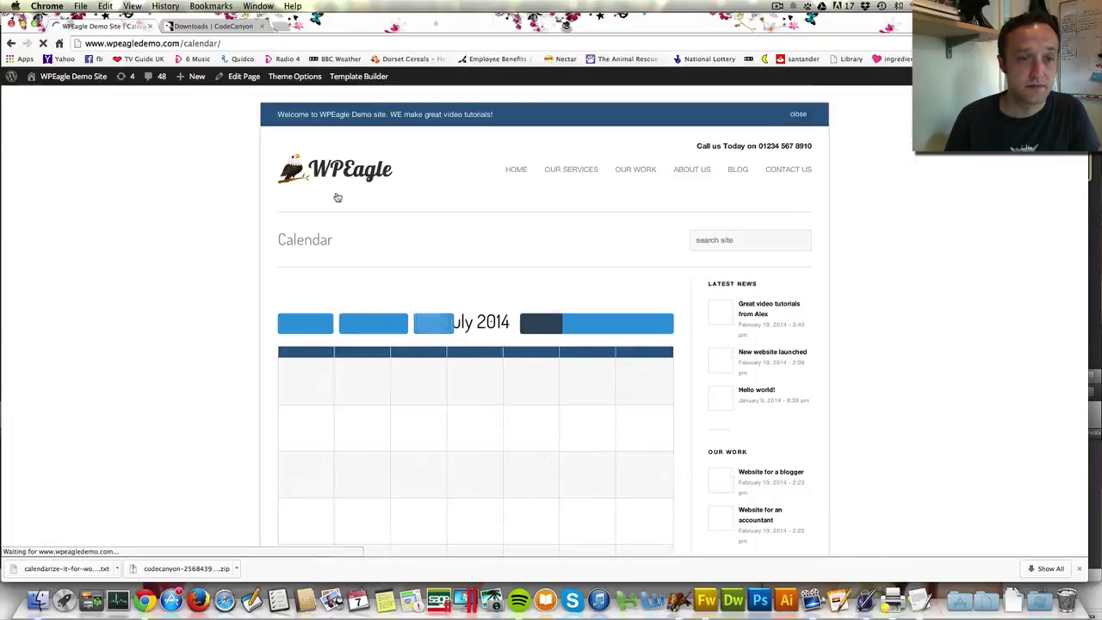
scroll(444, 182, "down", 2)
left_click(442, 181)
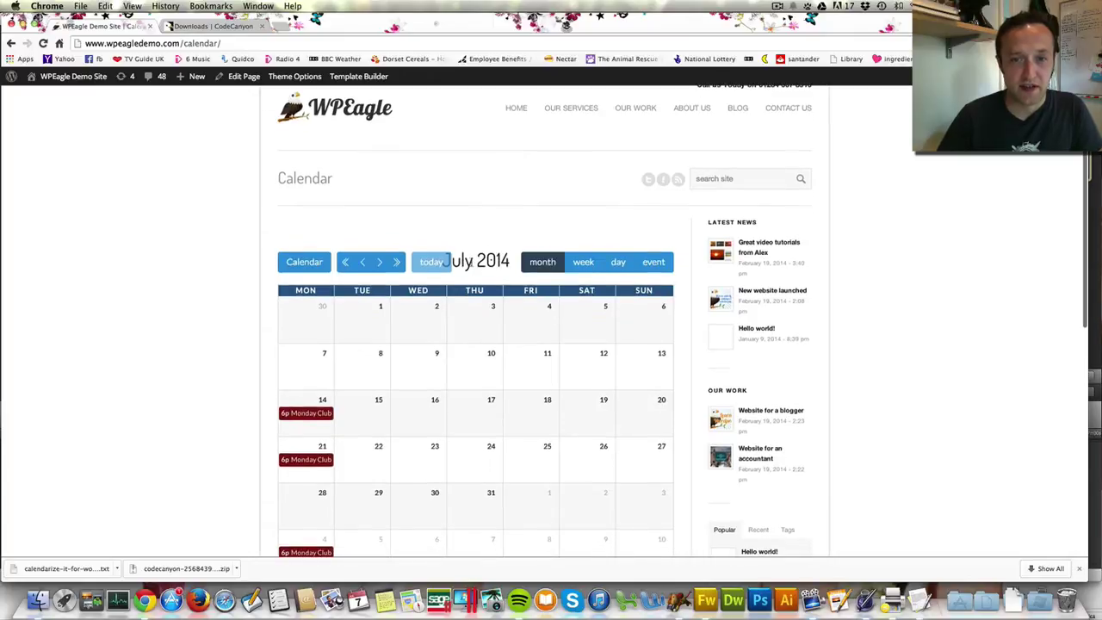
scroll(505, 241, "down", 1)
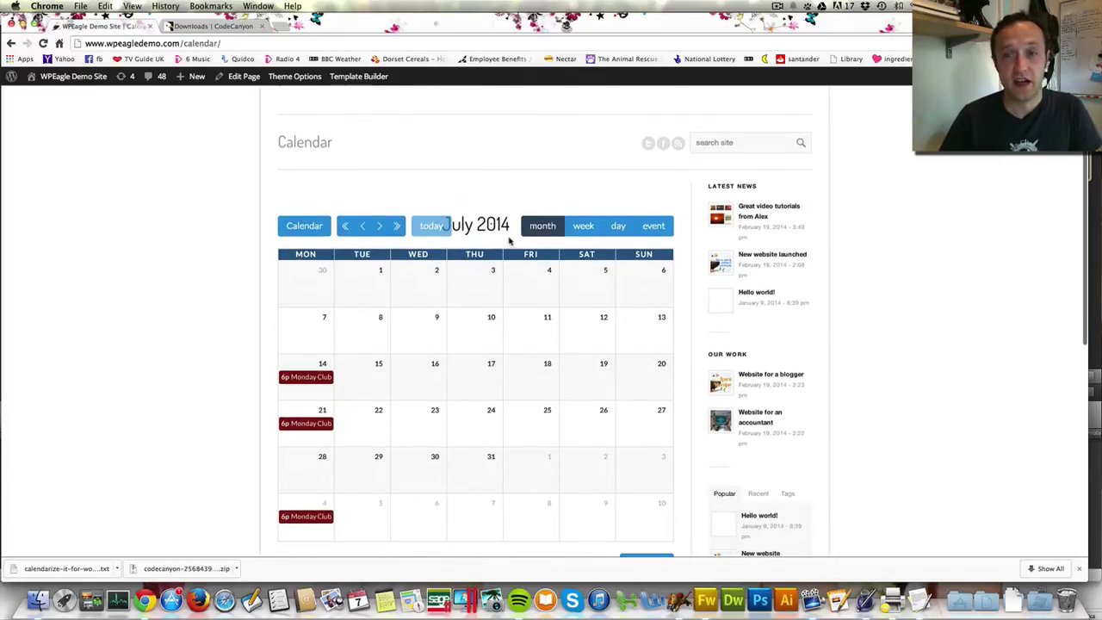
left_click(242, 77)
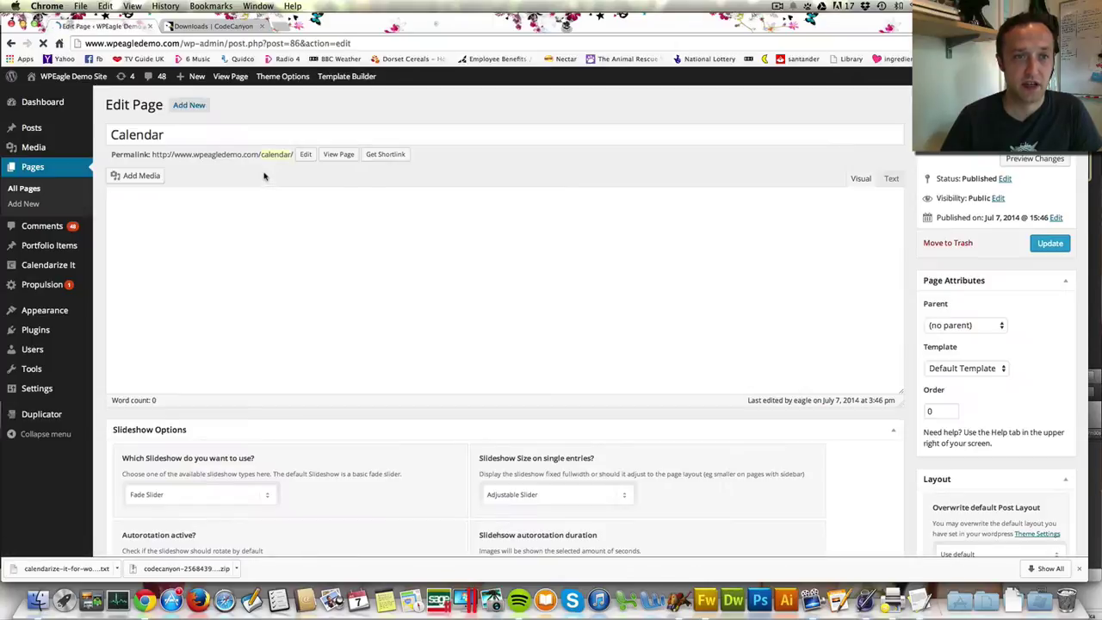
Keep Default Template, set the Calendar page layout to no sidebar, update, and view it
scroll(991, 284, "down", 2)
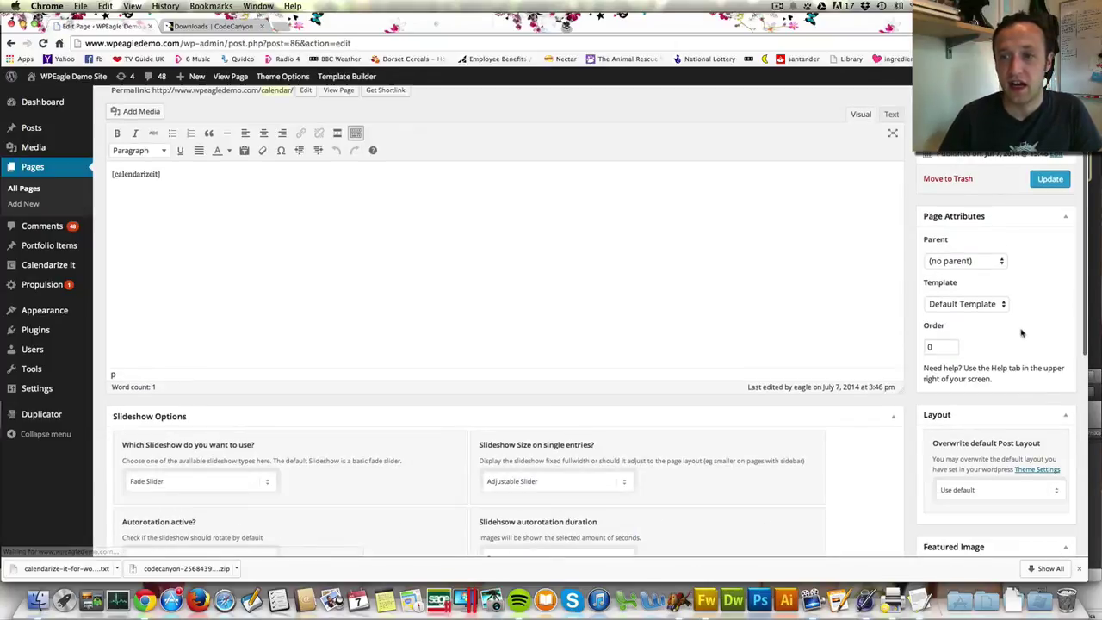
left_click(984, 304)
left_click(1041, 303)
scroll(711, 364, "down", 4)
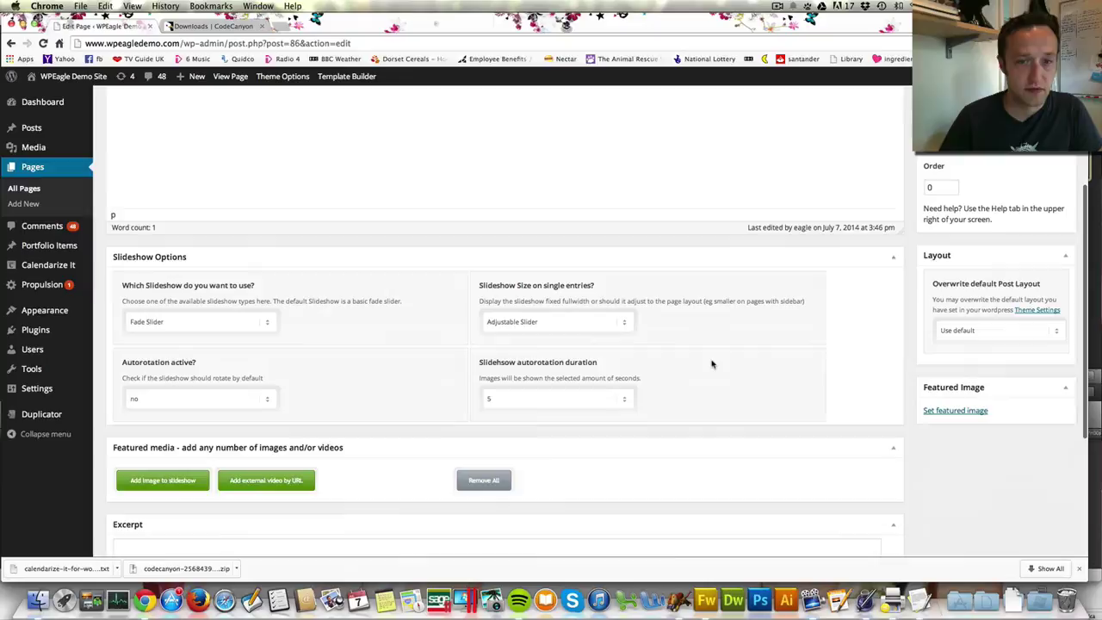
left_click(991, 334)
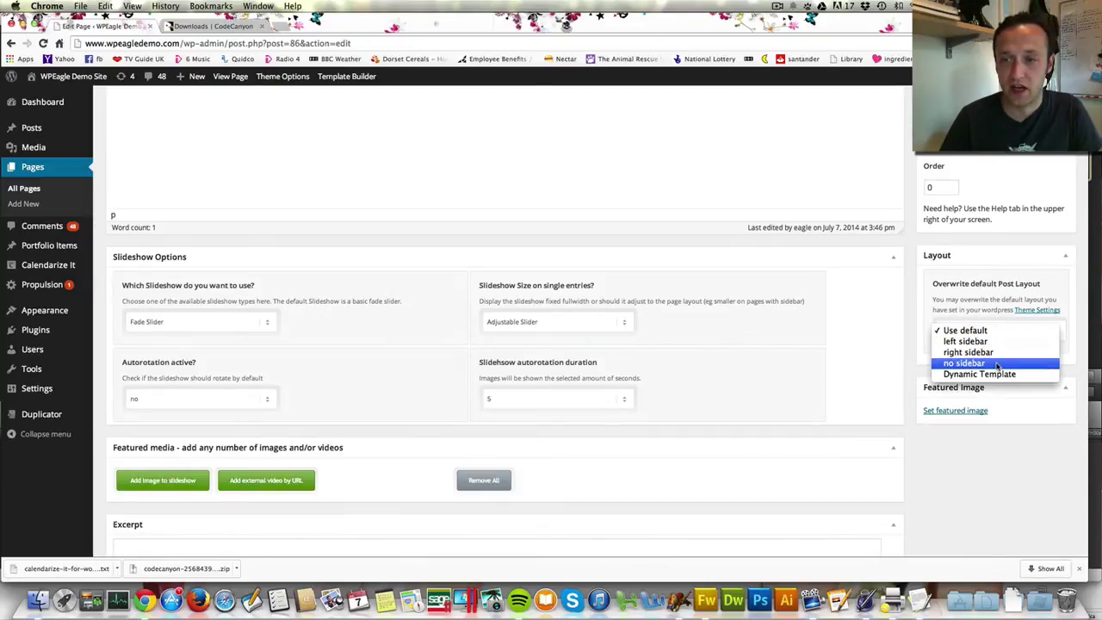
left_click(997, 365)
scroll(1016, 301, "up", 5)
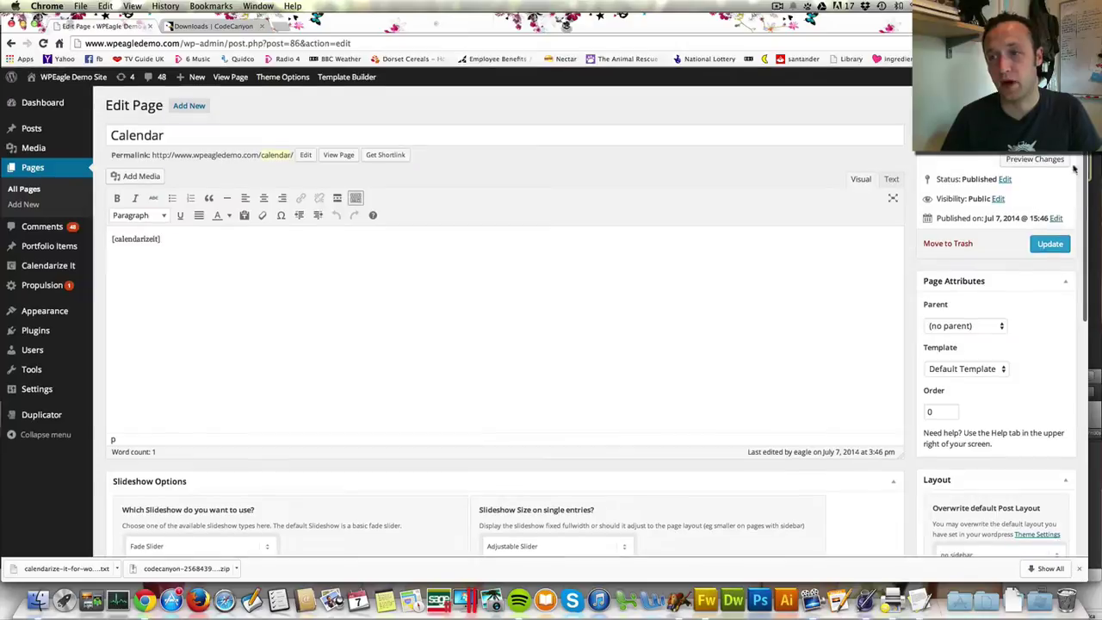
left_click(1039, 244)
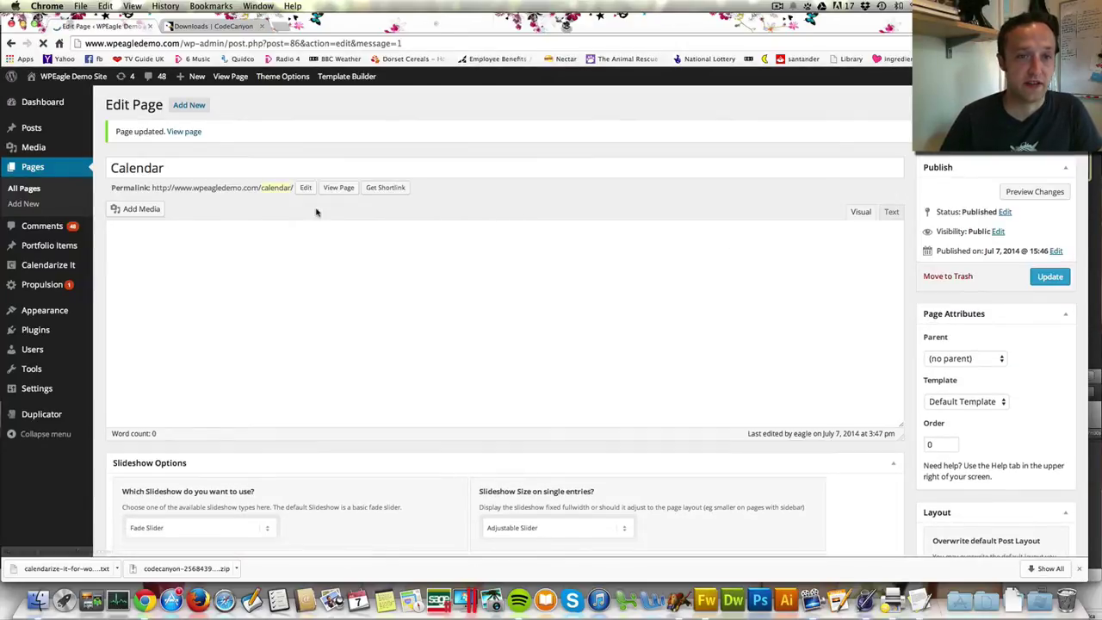
left_click(343, 188)
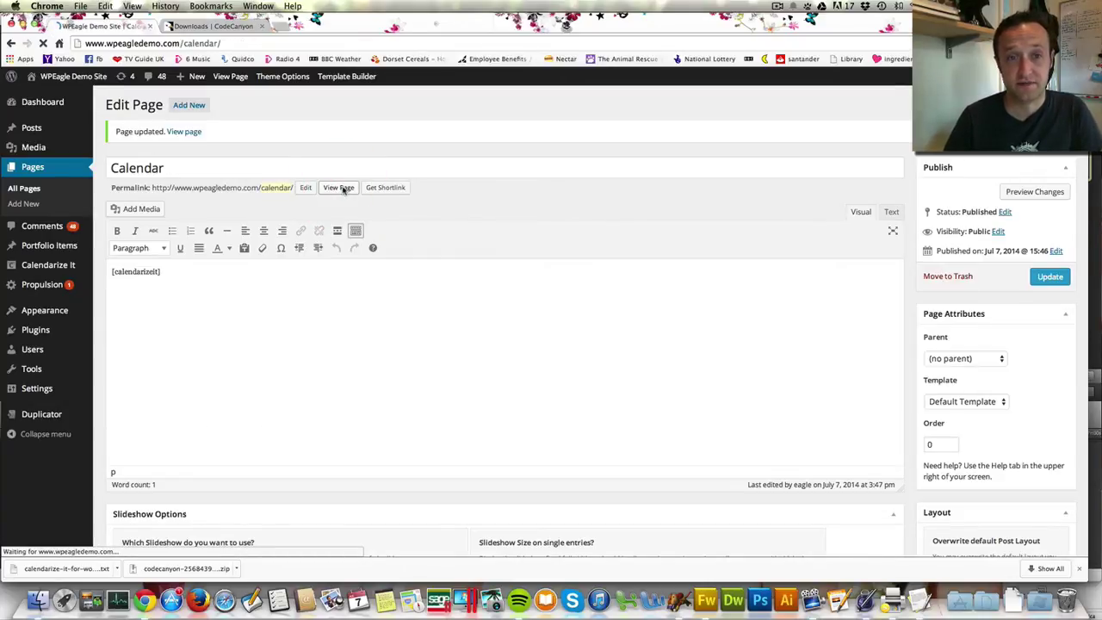
Open the Monday Club event on the 14th, which lands on a 404 page
scroll(621, 295, "down", 3)
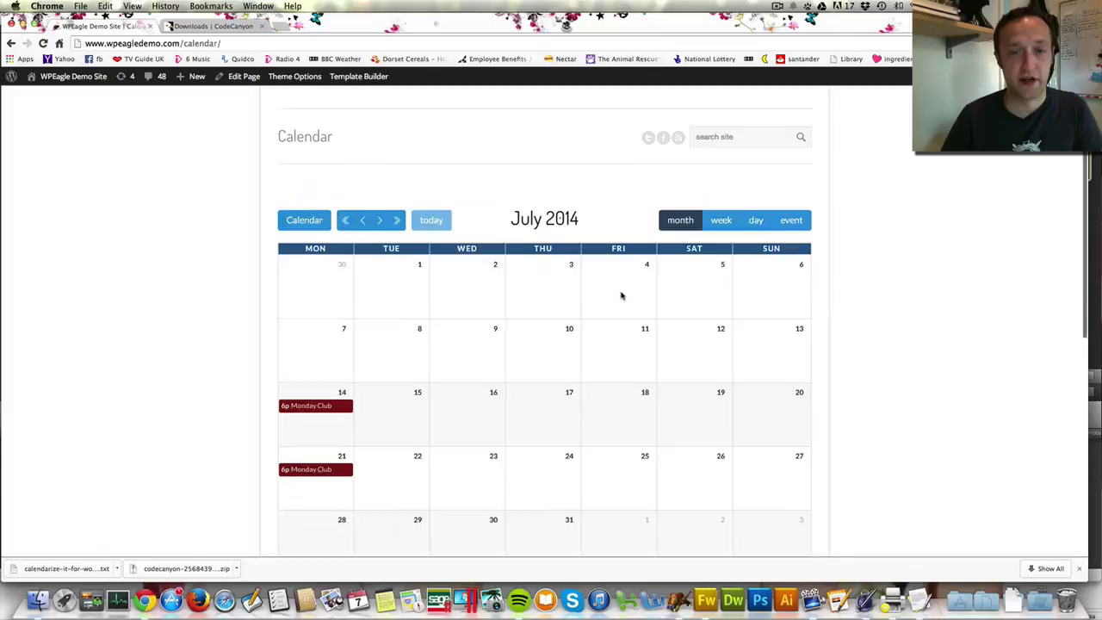
scroll(244, 330, "down", 2)
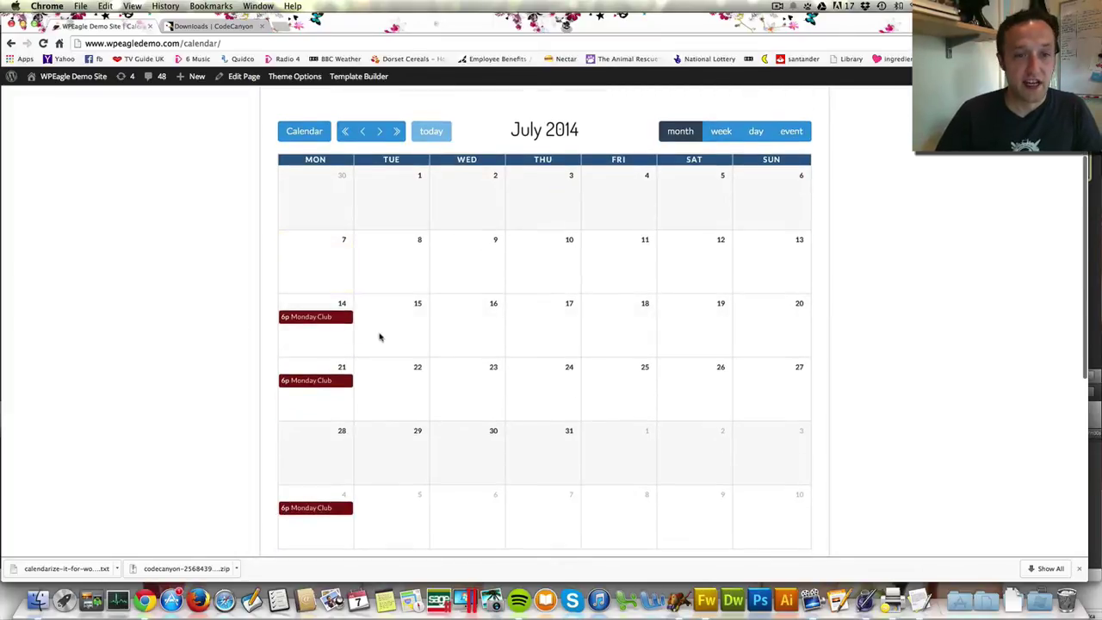
left_click(303, 316)
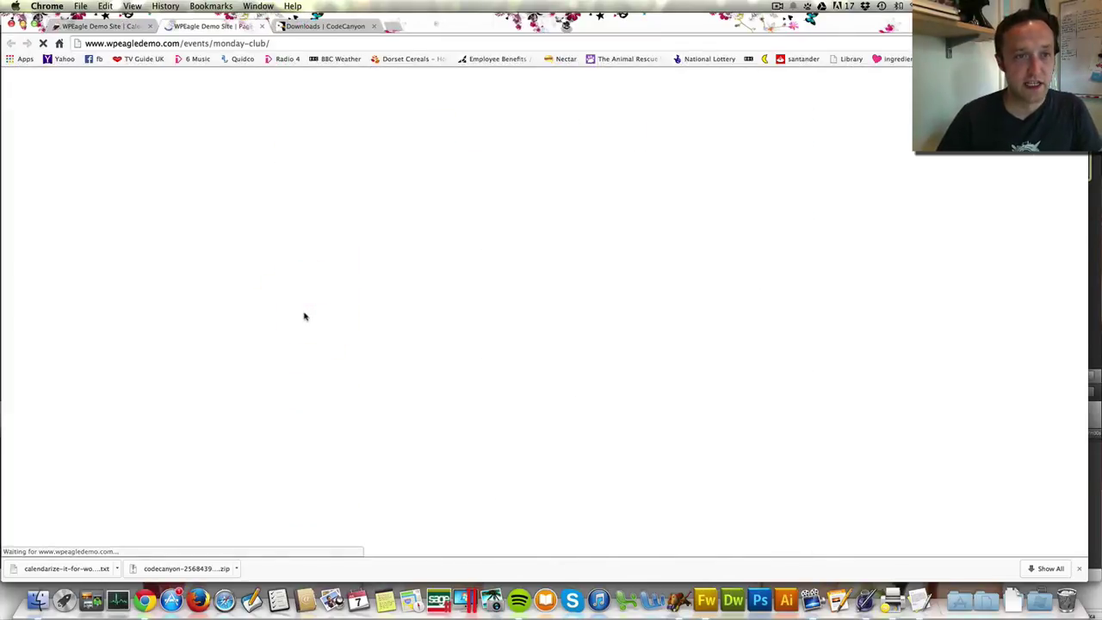
scroll(465, 305, "down", 5)
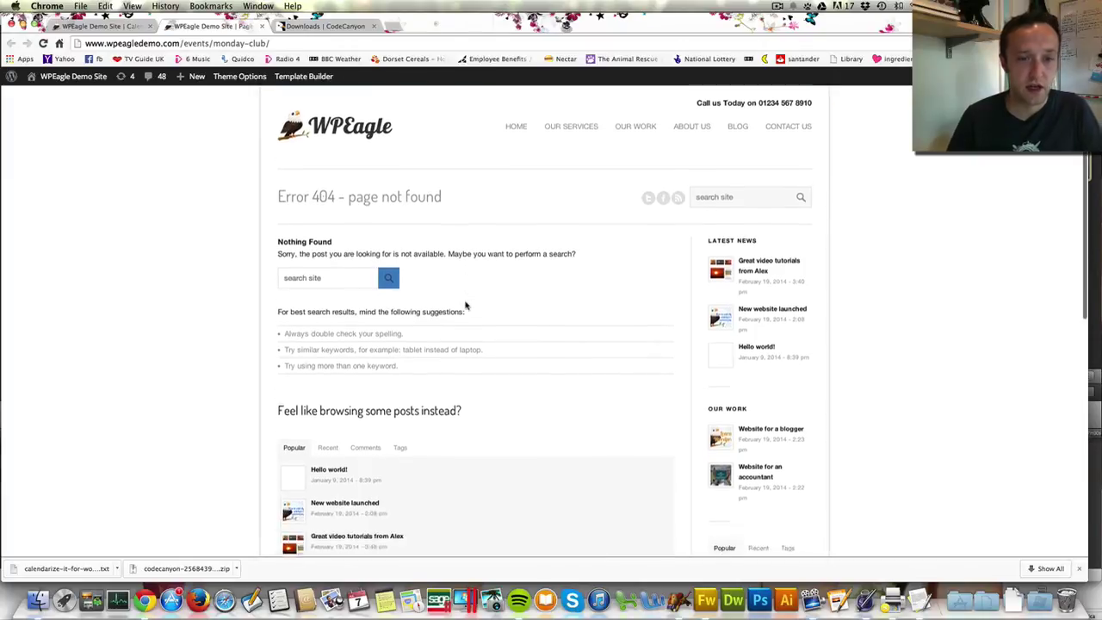
scroll(465, 304, "up", 5)
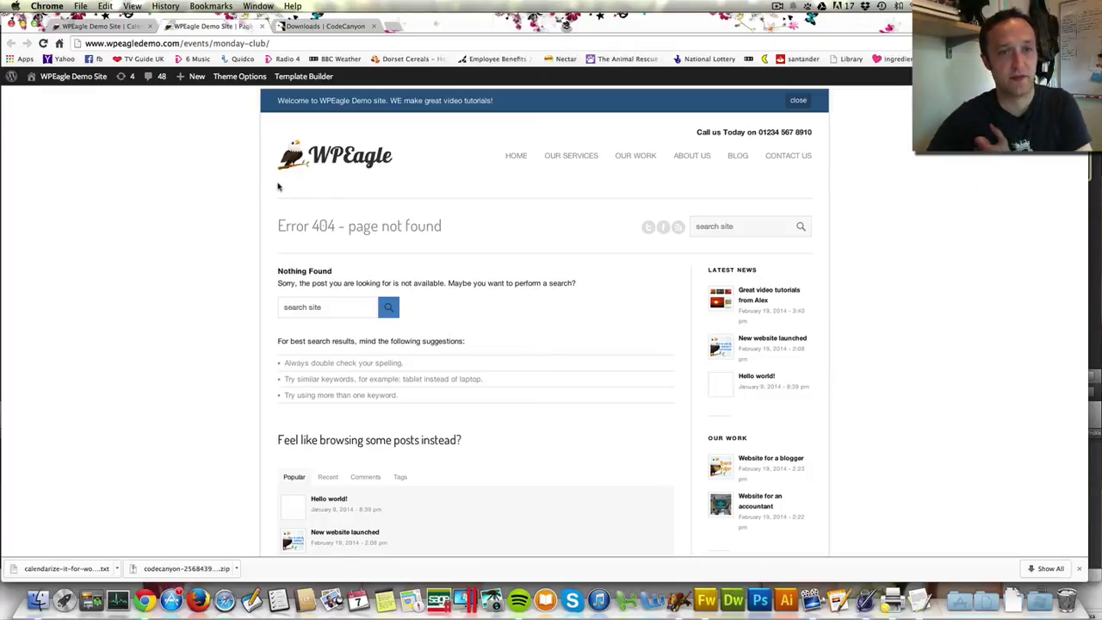
left_click(67, 97)
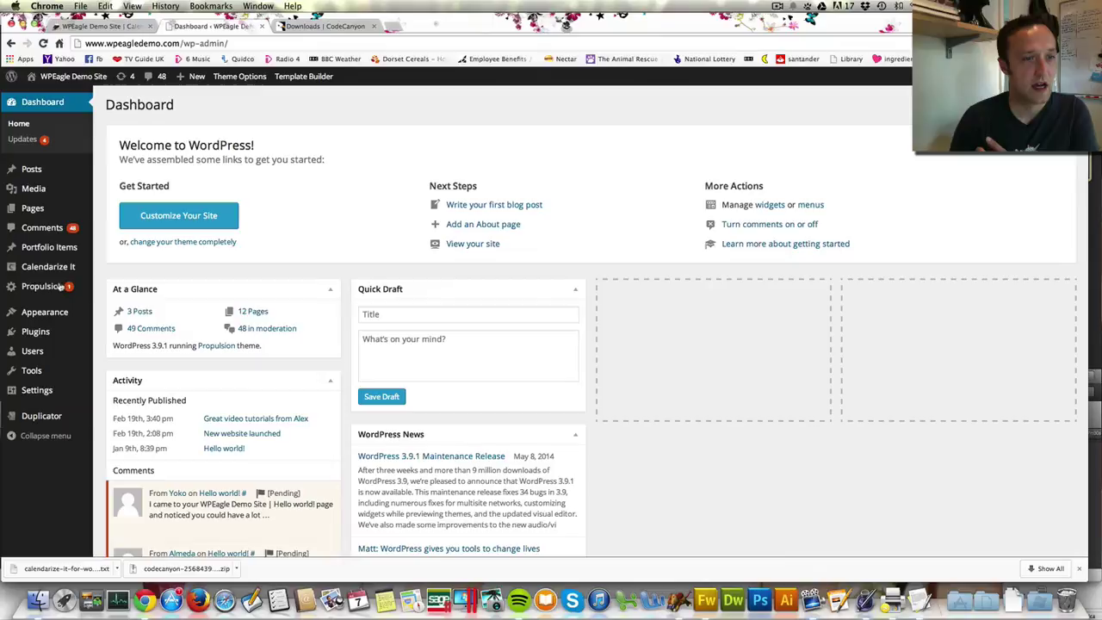
mouse_move(59, 268)
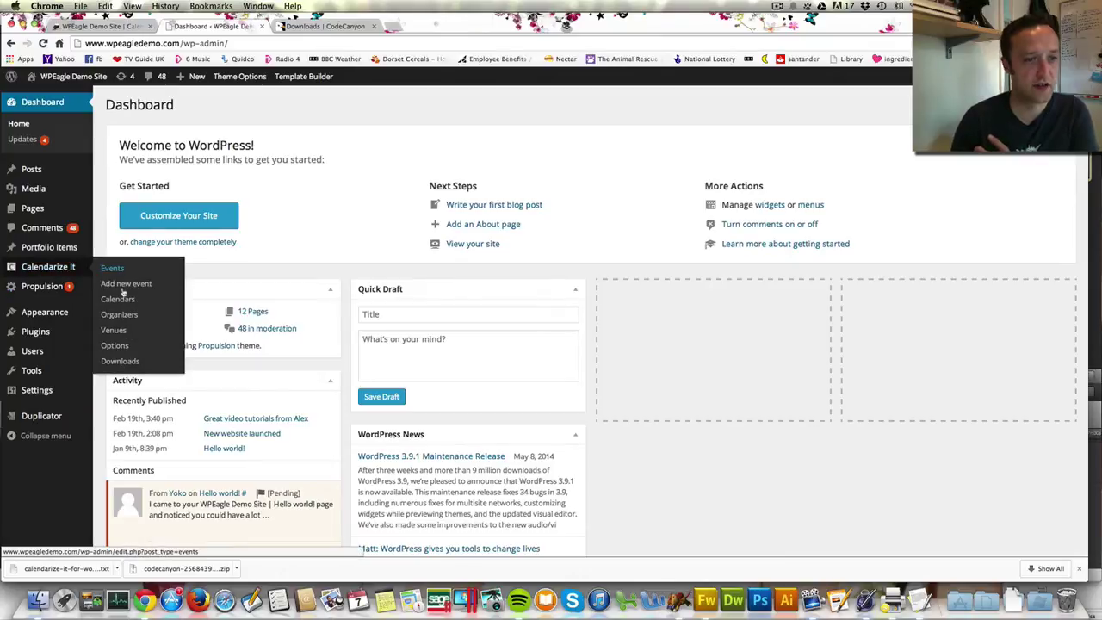
left_click(121, 347)
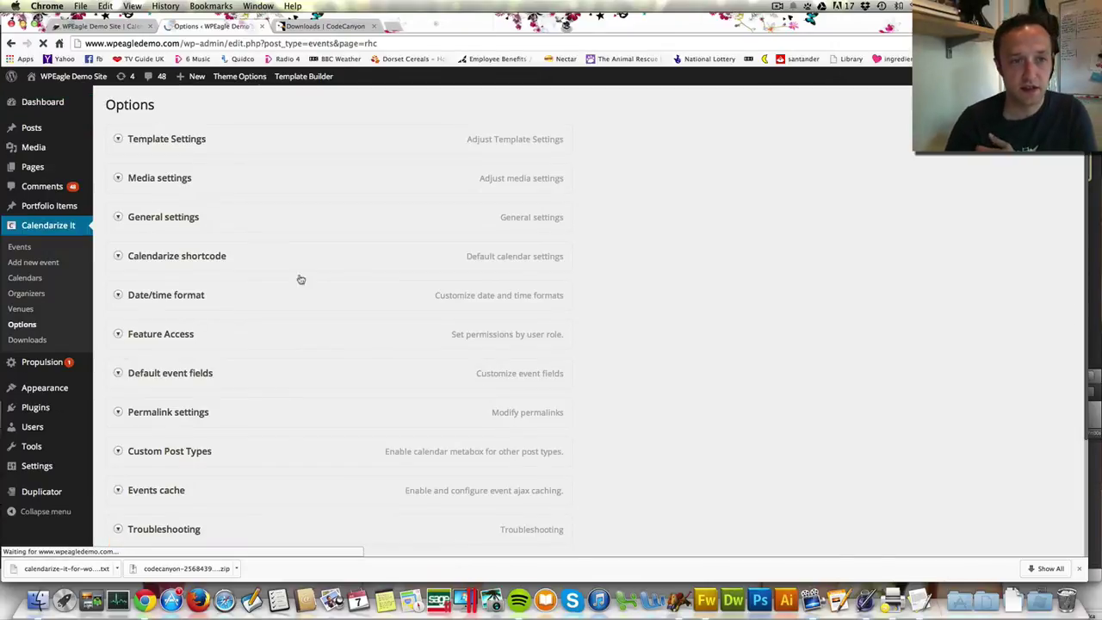
left_click(173, 141)
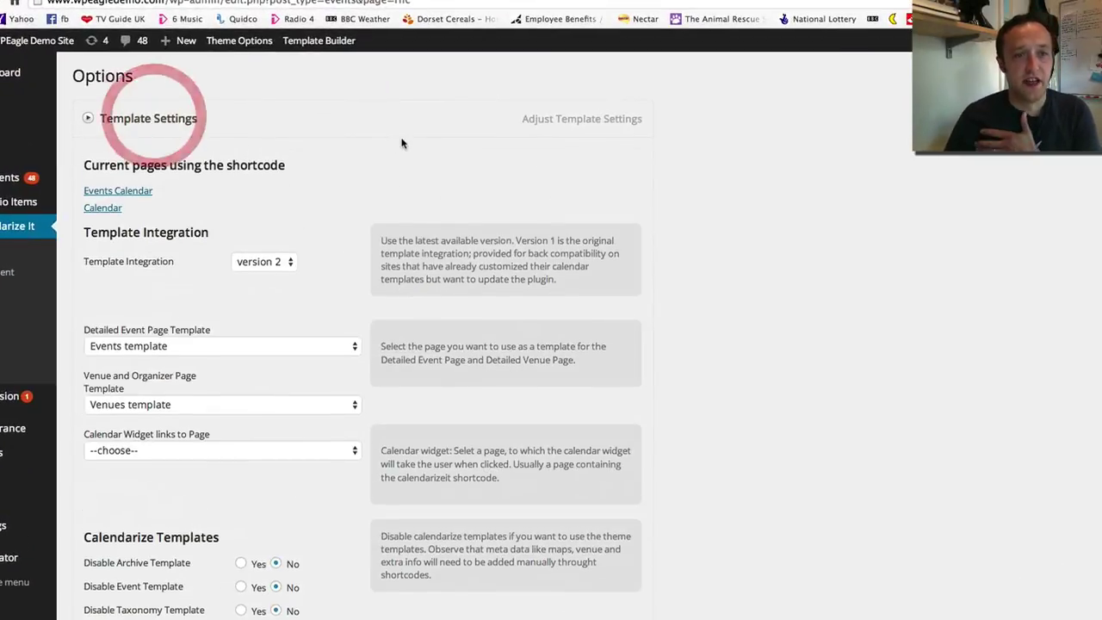
scroll(396, 147, "down", 3)
scroll(404, 203, "down", 5)
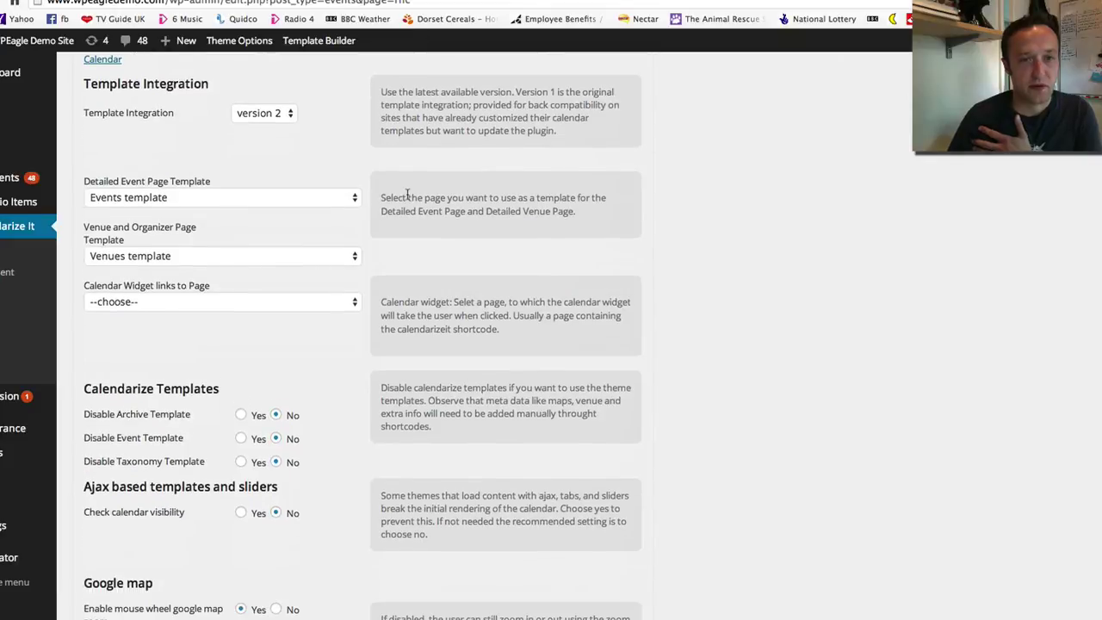
scroll(404, 200, "down", 3)
scroll(405, 198, "up", 10)
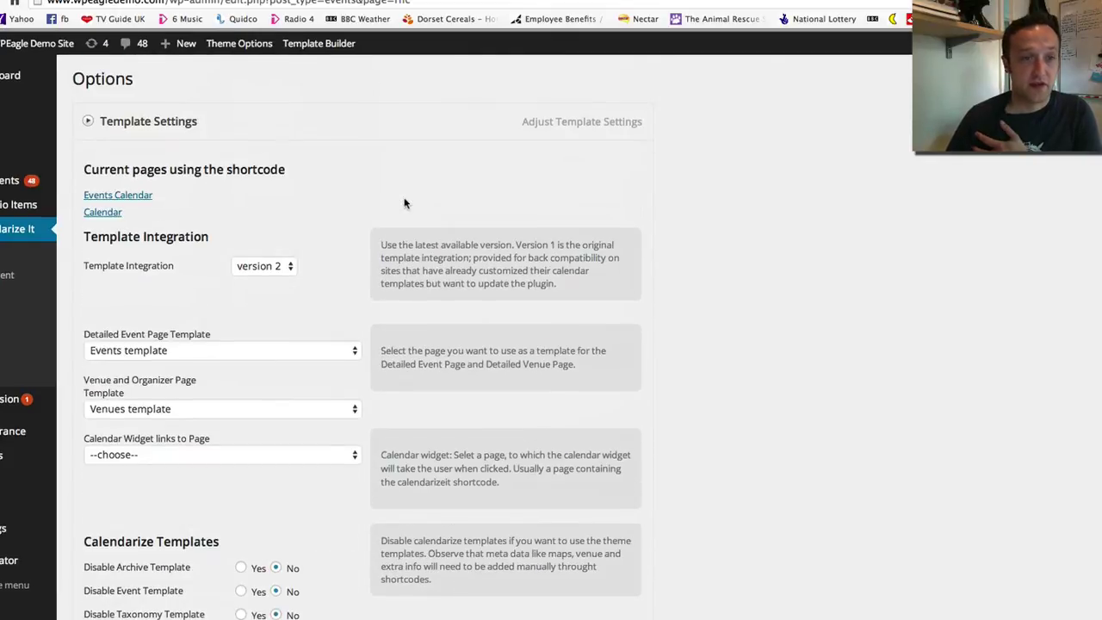
scroll(396, 232, "down", 1)
scroll(362, 254, "down", 1)
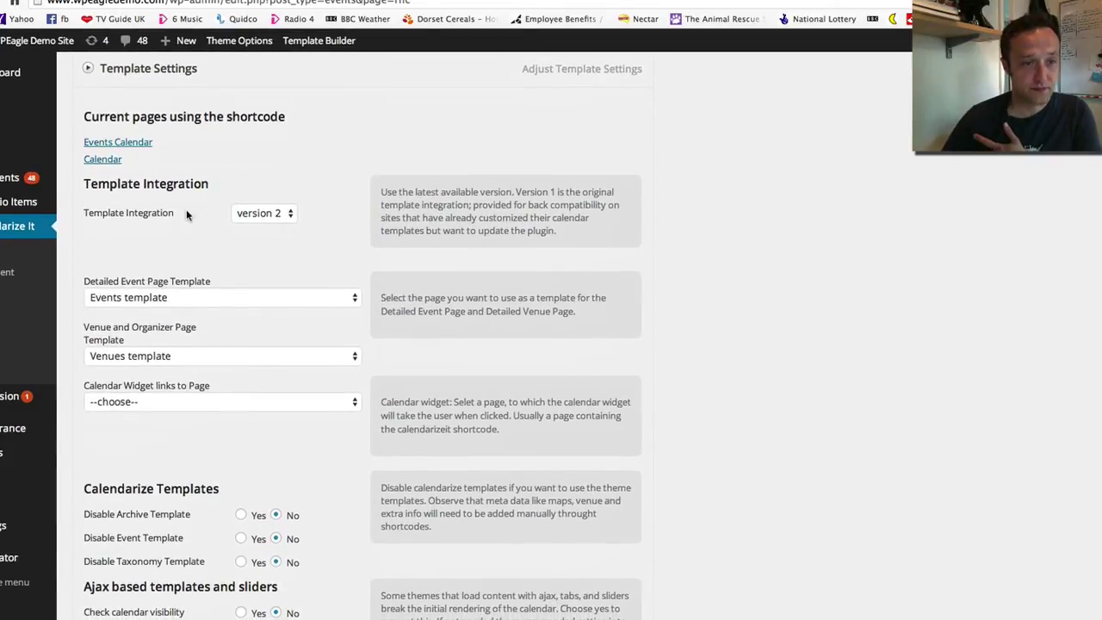
scroll(188, 267, "down", 2)
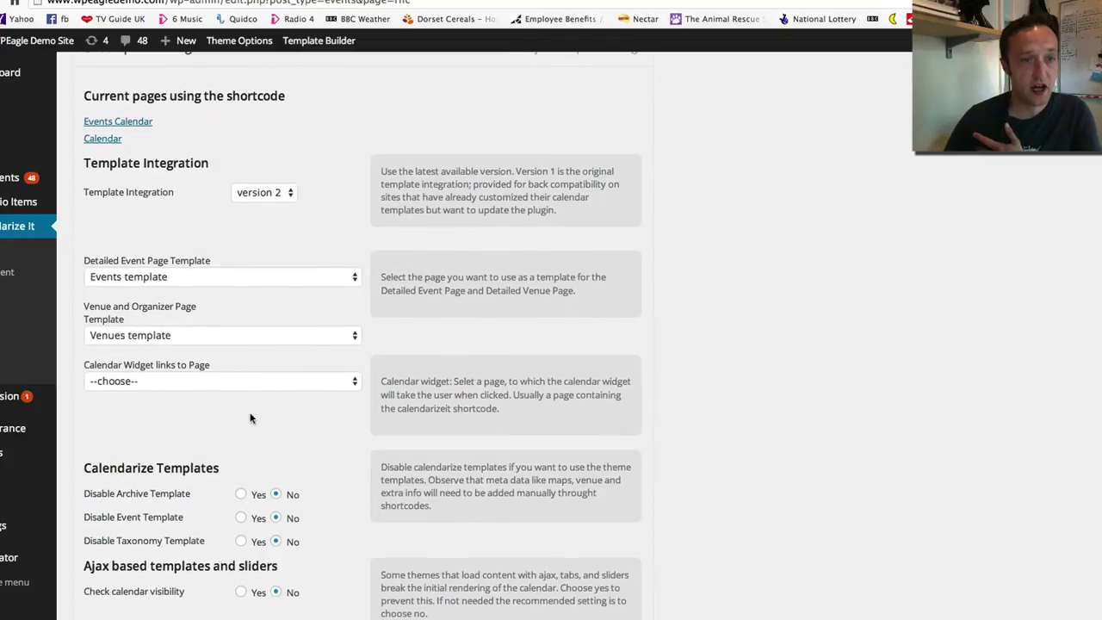
left_click(283, 191)
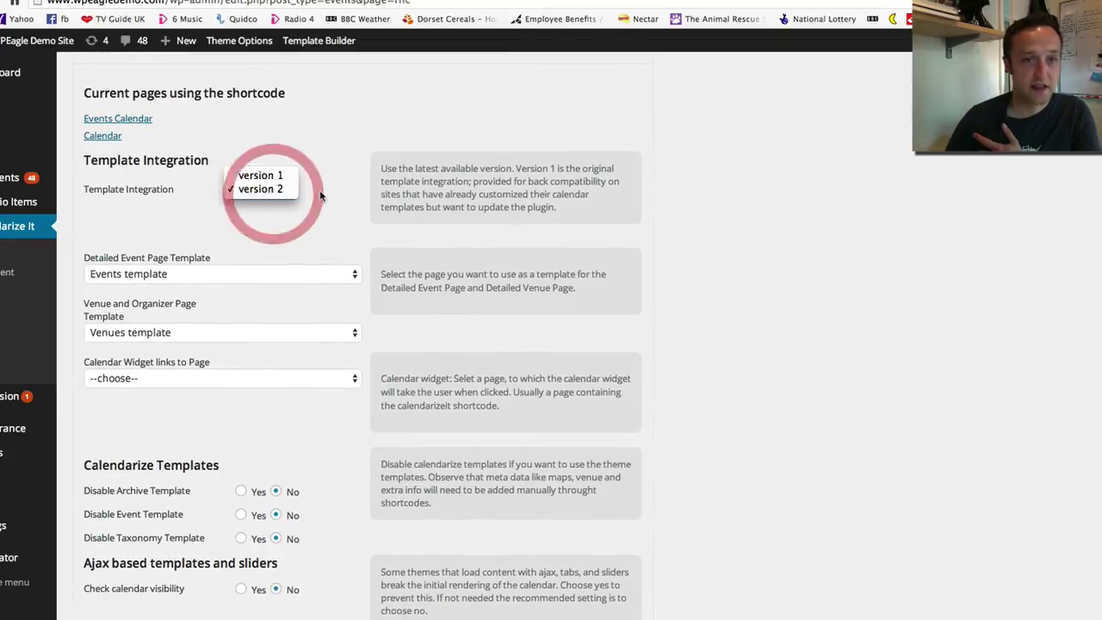
left_click(308, 200)
scroll(307, 200, "down", 10)
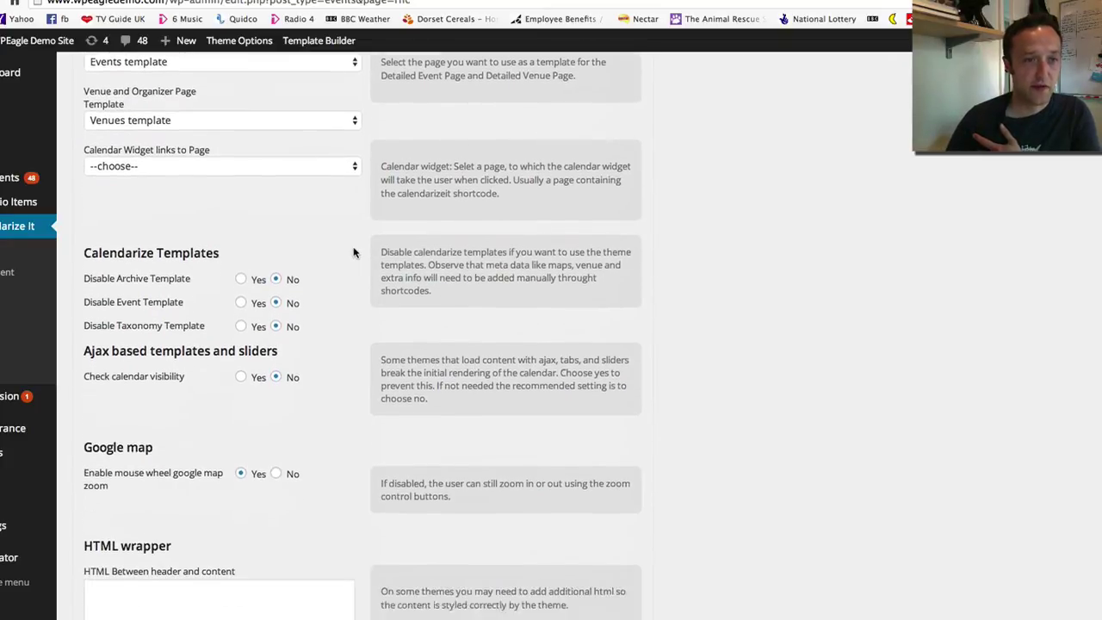
scroll(328, 252, "down", 7)
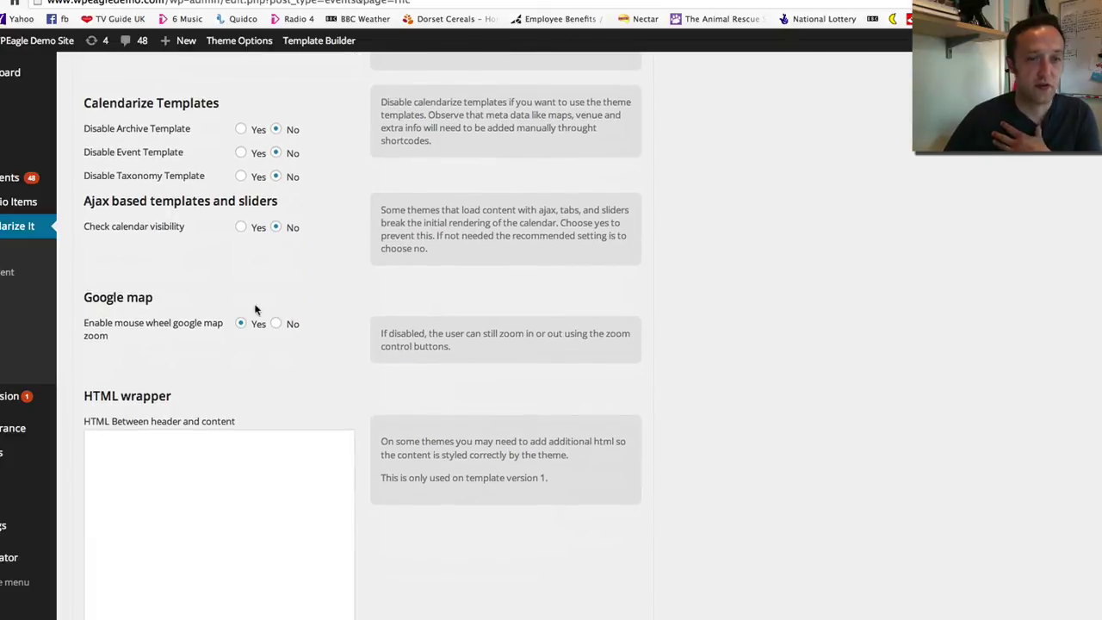
scroll(276, 310, "down", 18)
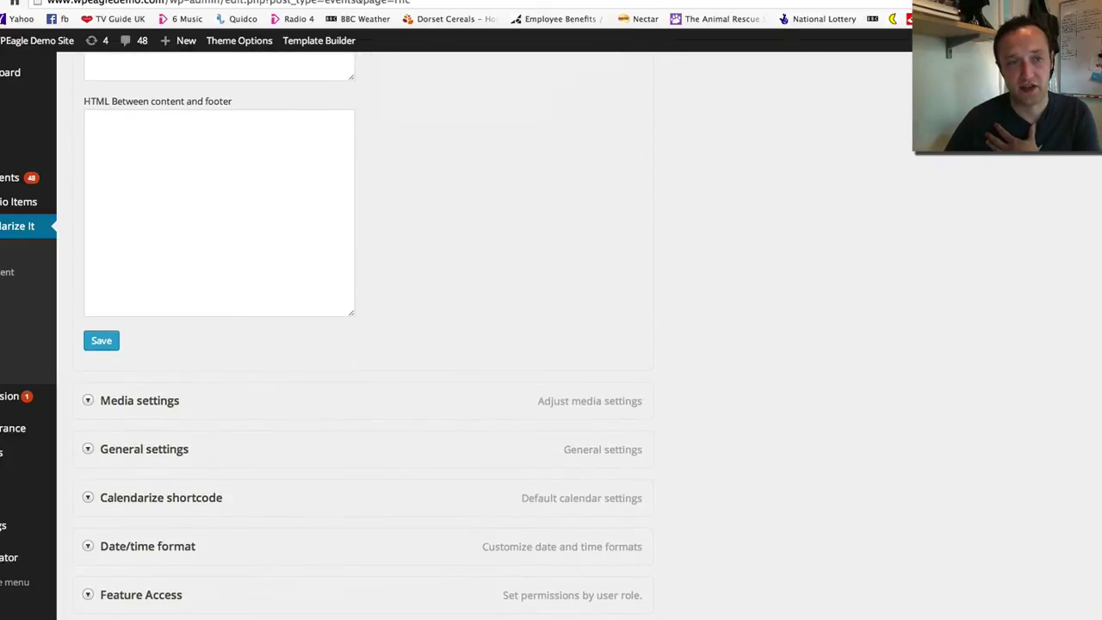
scroll(494, 249, "down", 4)
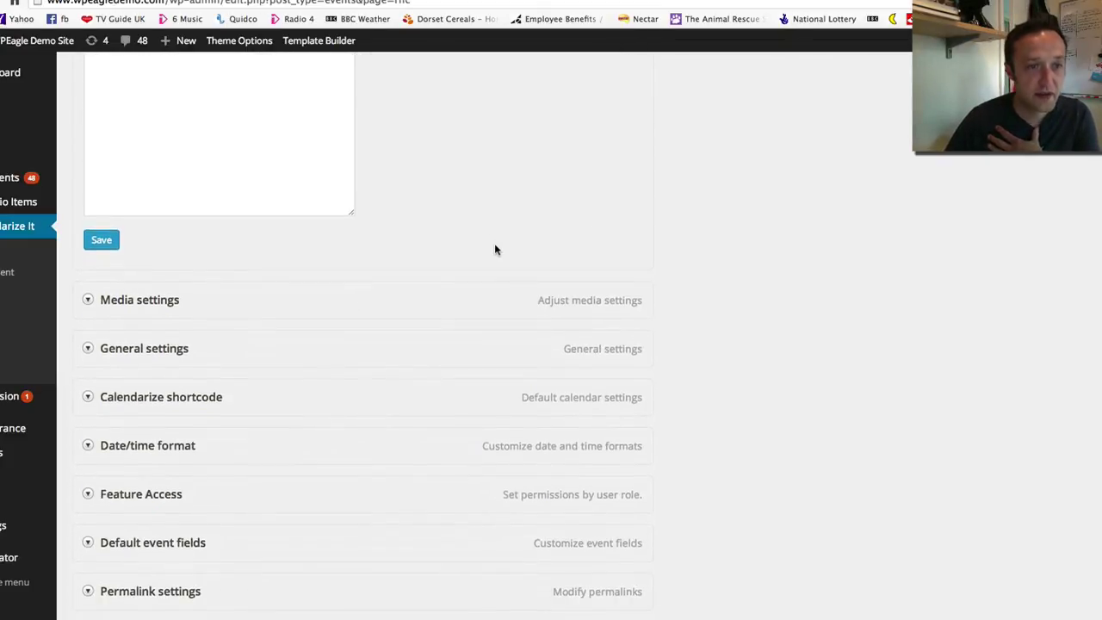
Review the Media and General default layout options, including Venue Details Box and Map
left_click(261, 294)
scroll(289, 289, "down", 5)
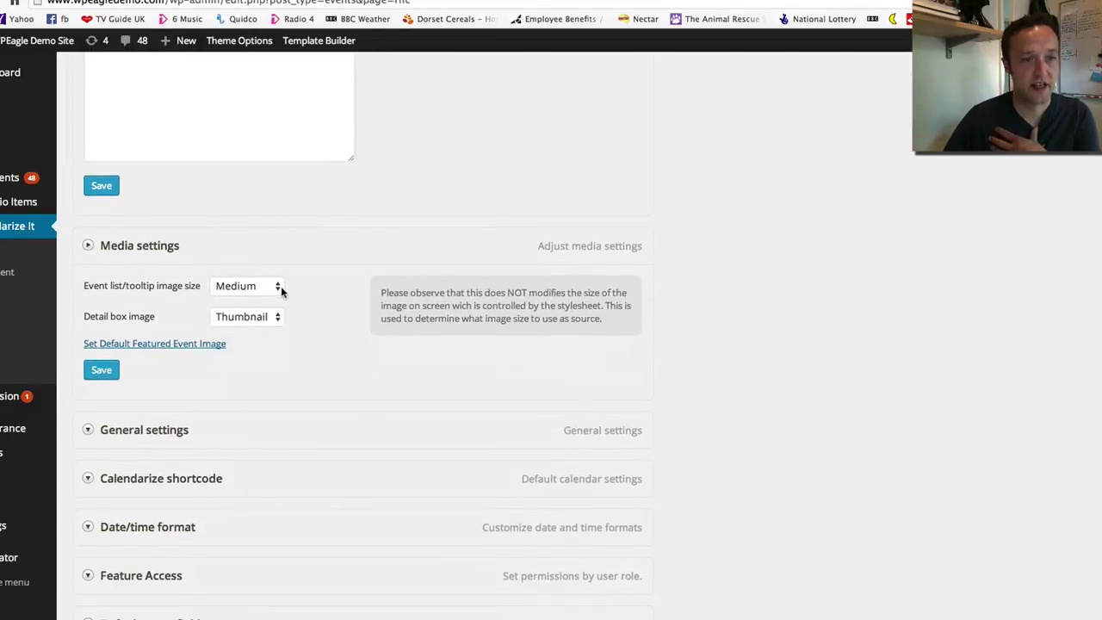
left_click(180, 331)
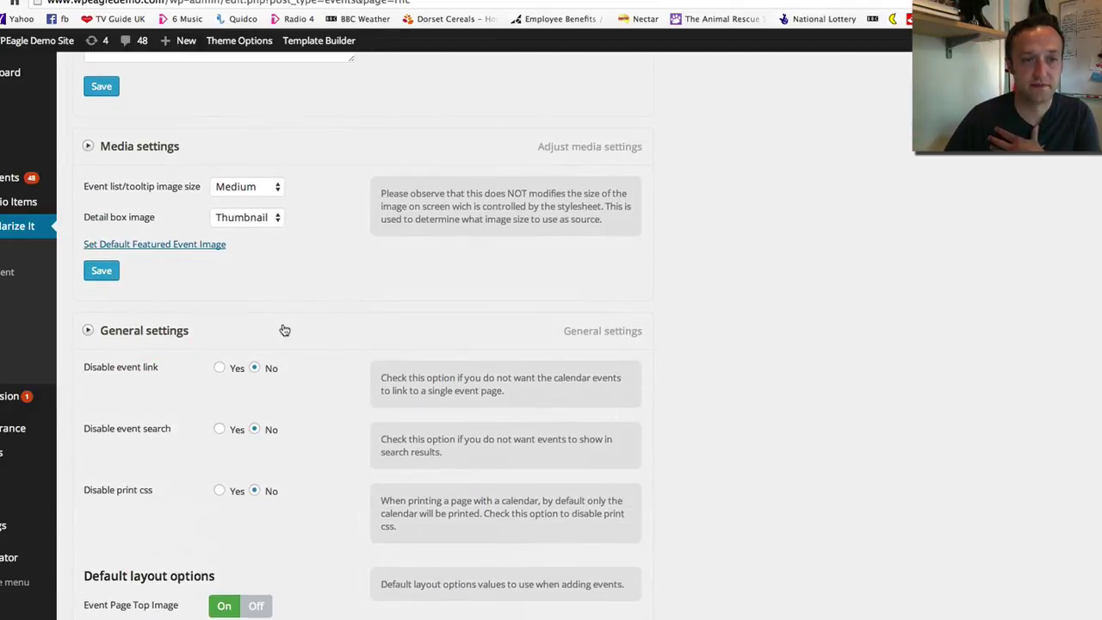
scroll(284, 329, "down", 5)
scroll(282, 329, "down", 3)
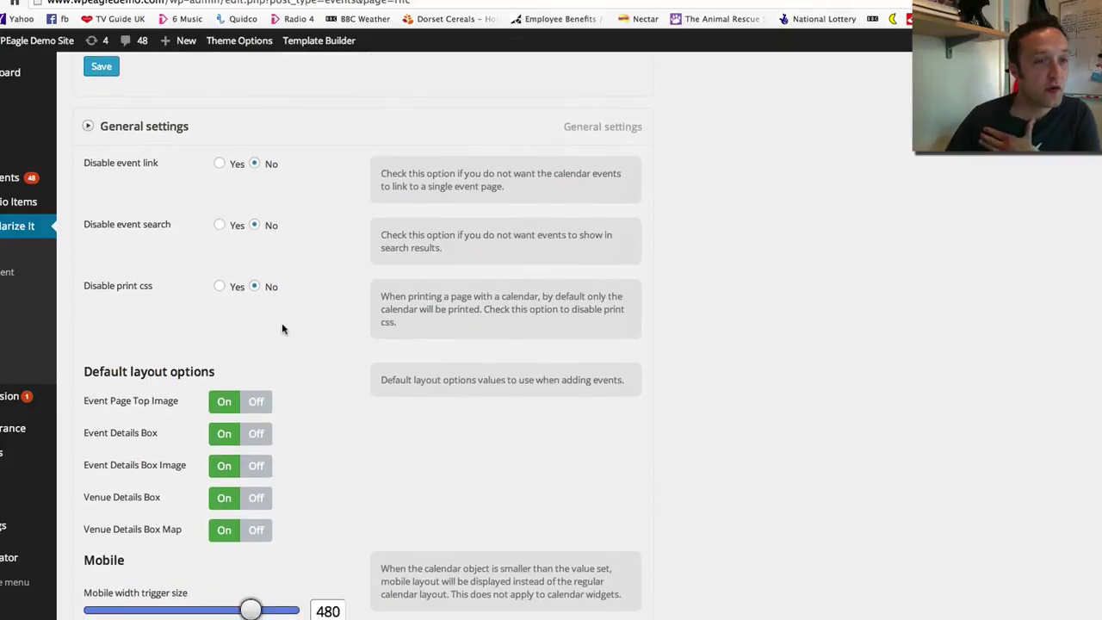
scroll(283, 329, "down", 2)
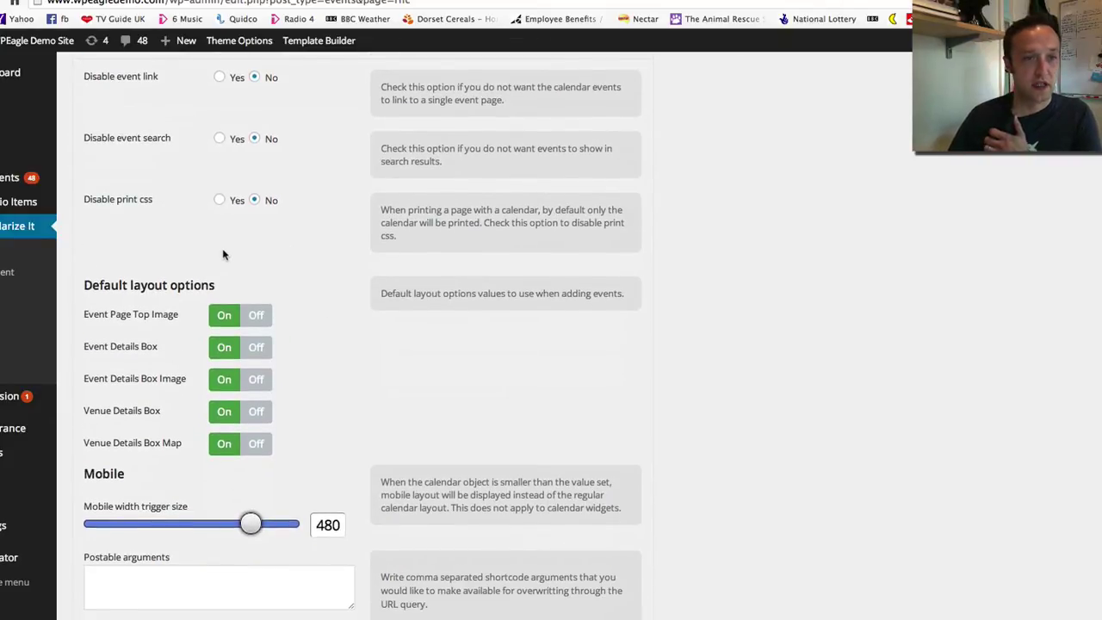
scroll(227, 251, "down", 2)
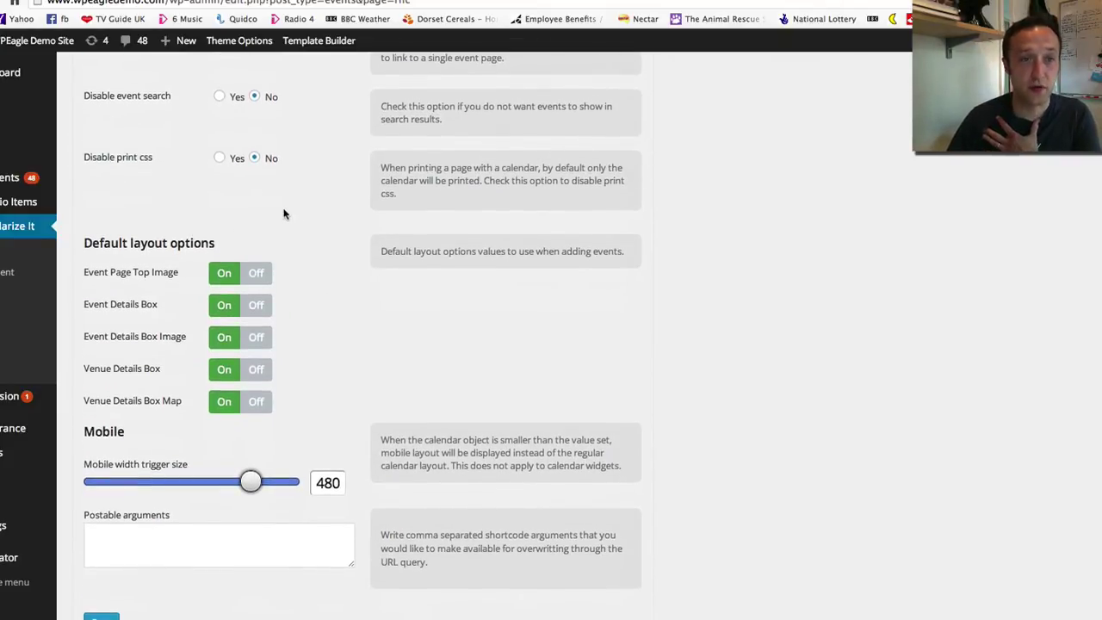
scroll(298, 219, "down", 3)
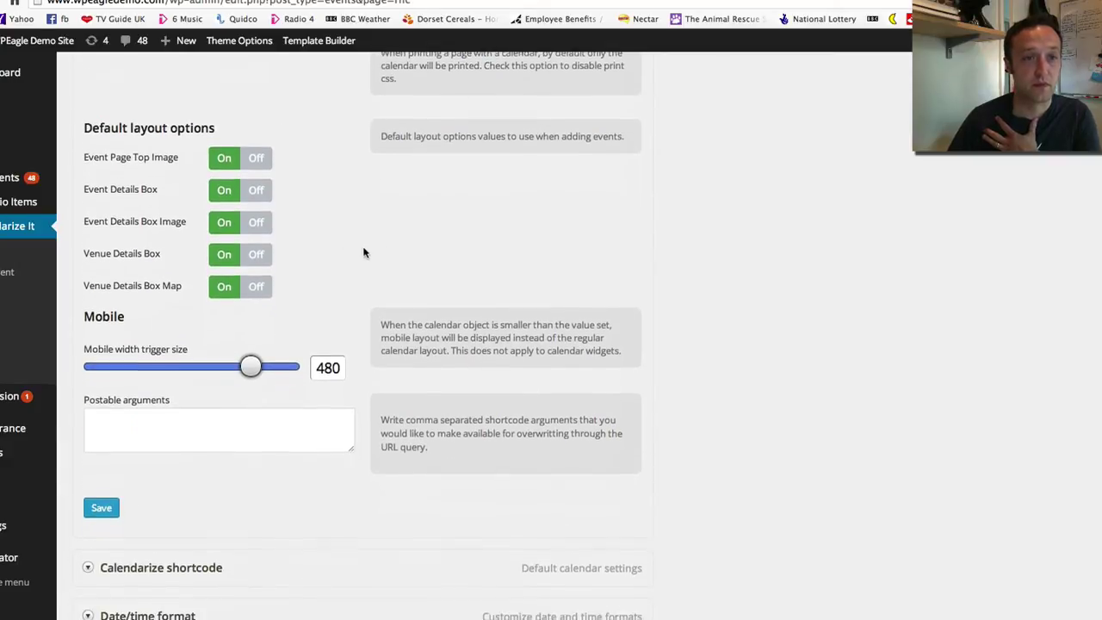
scroll(390, 210, "down", 2)
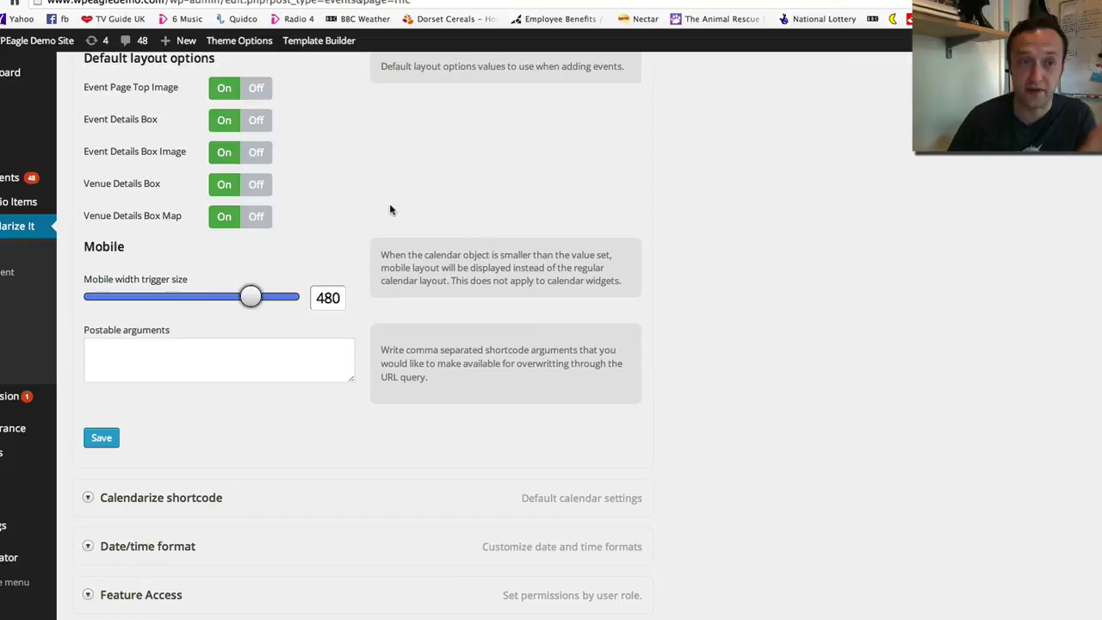
scroll(390, 209, "down", 3)
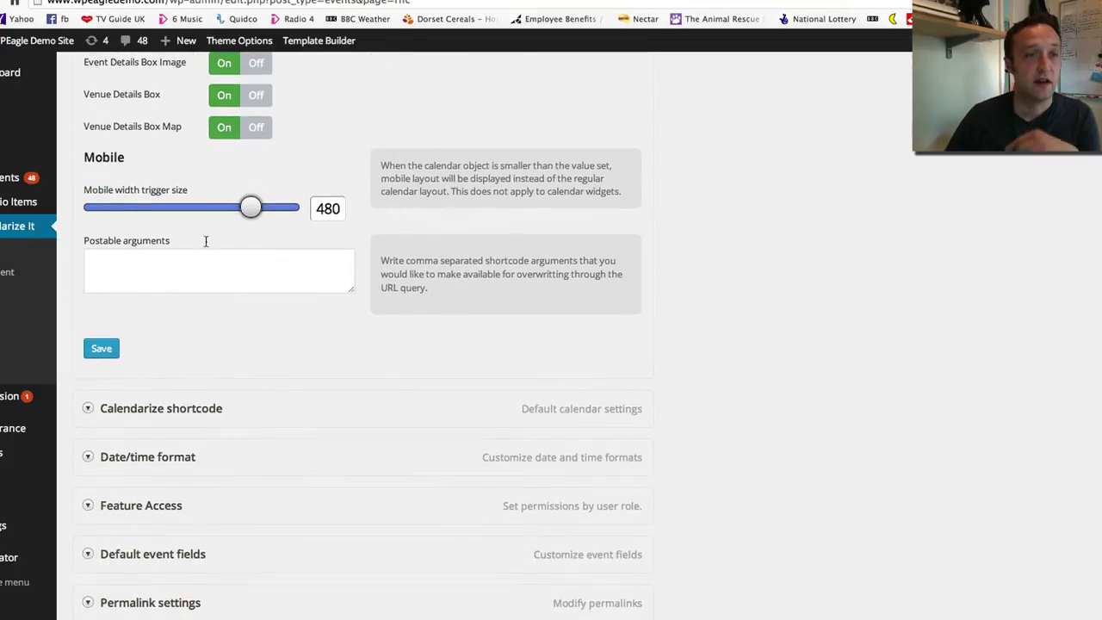
scroll(270, 261, "down", 1)
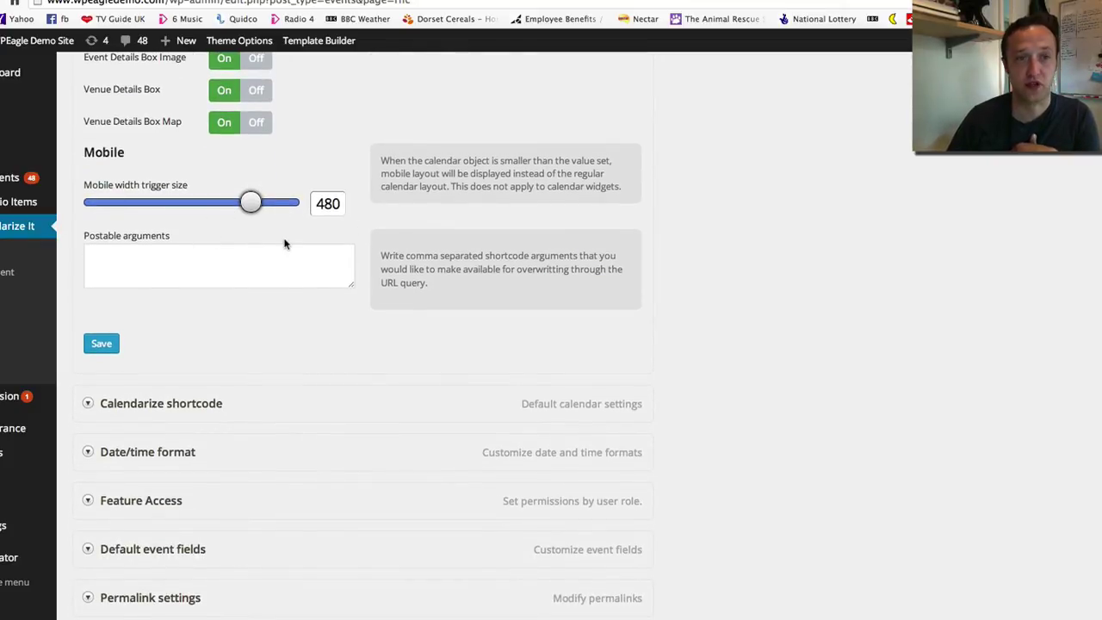
scroll(344, 232, "down", 6)
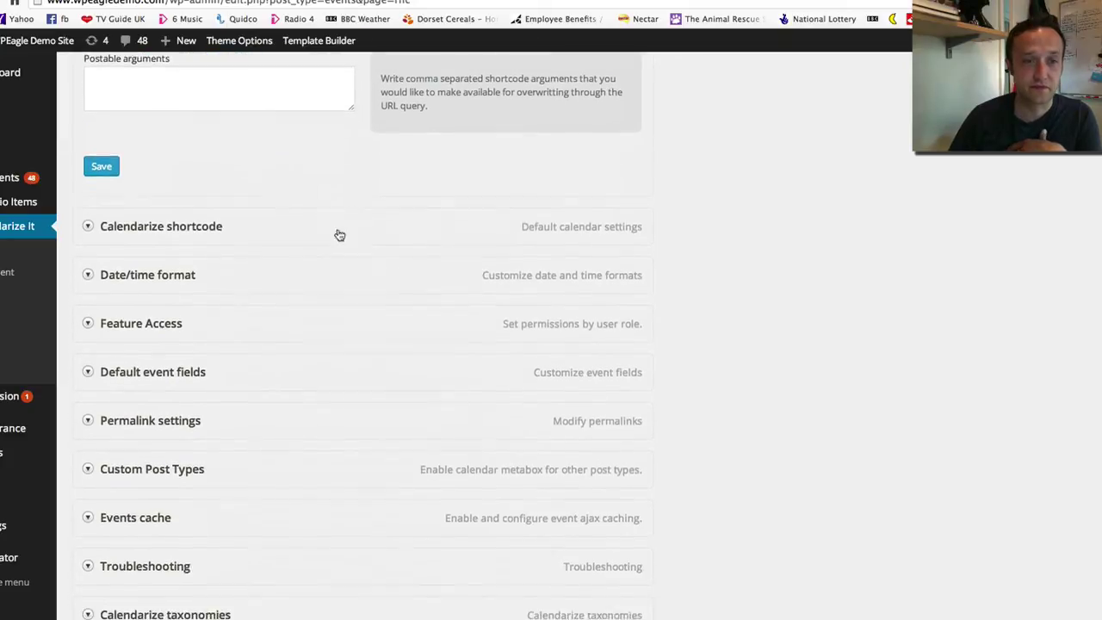
Expand the Calendarize shortcode settings and look through them
left_click(191, 212)
scroll(252, 207, "down", 7)
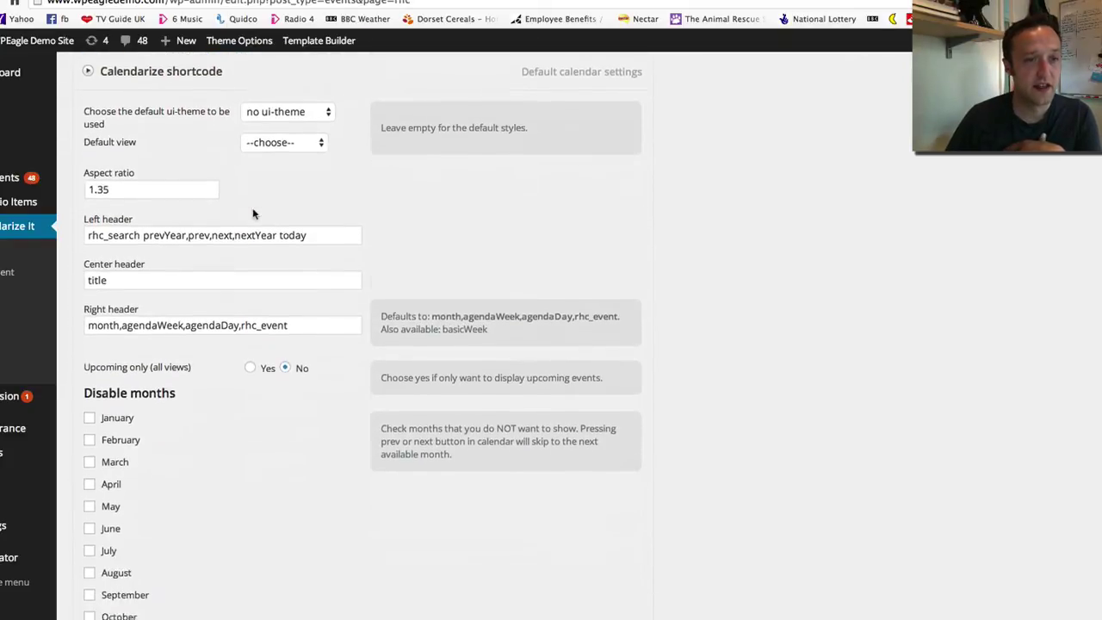
scroll(325, 293, "down", 12)
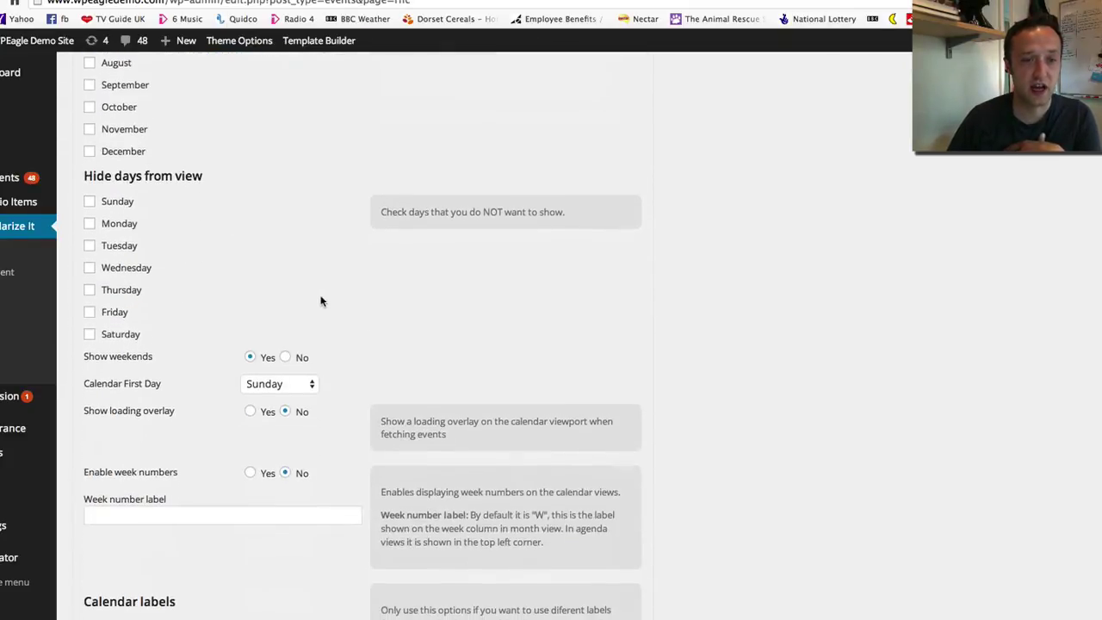
scroll(325, 301, "down", 20)
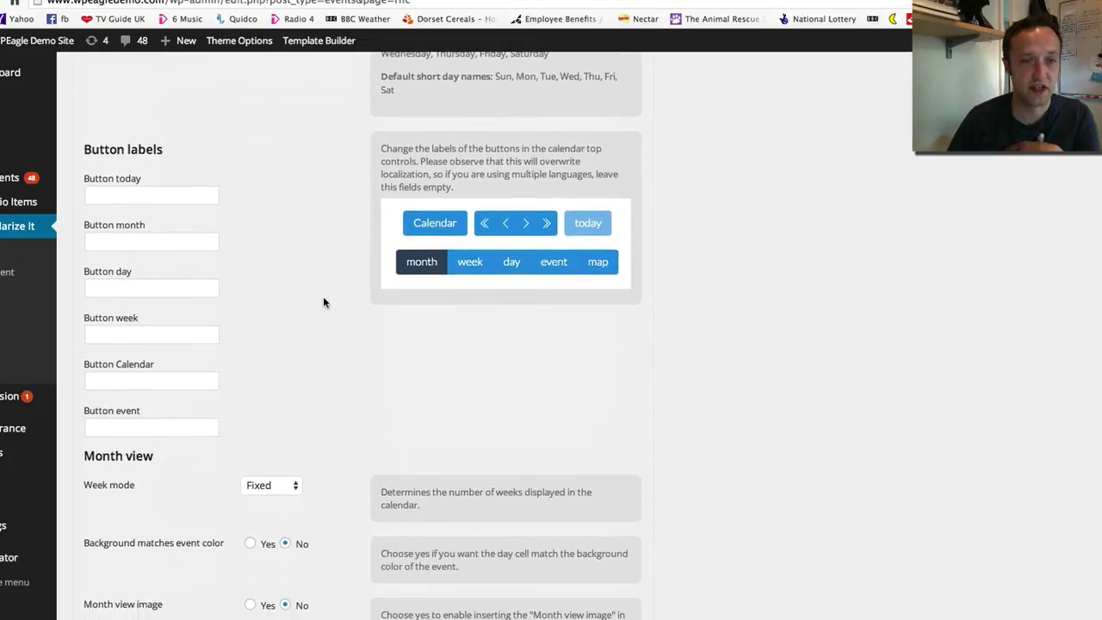
scroll(349, 302, "down", 12)
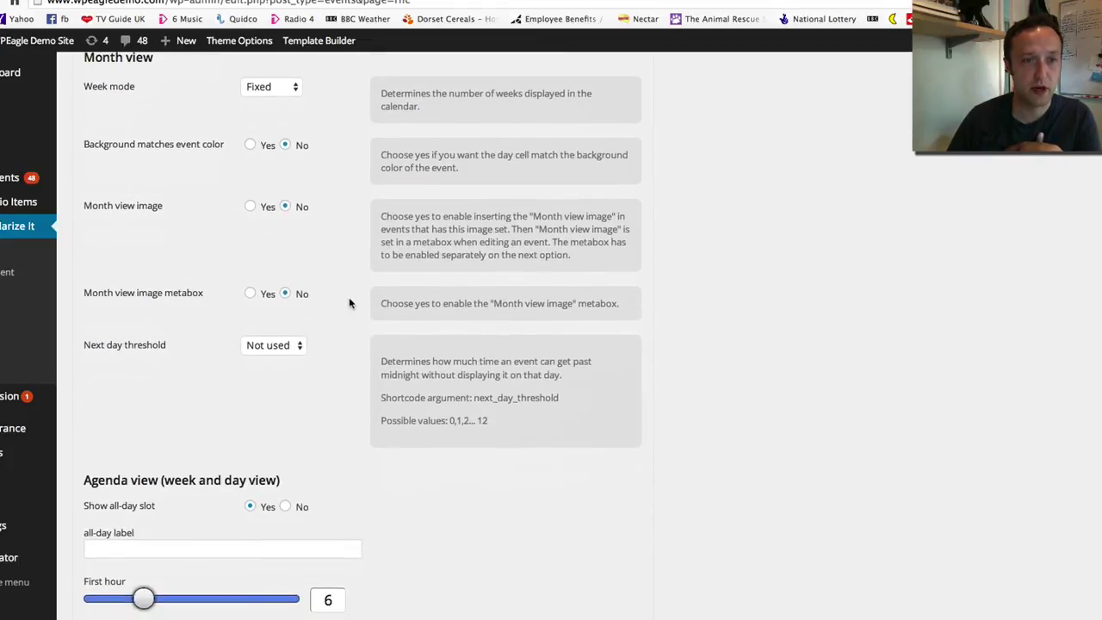
scroll(349, 303, "down", 20)
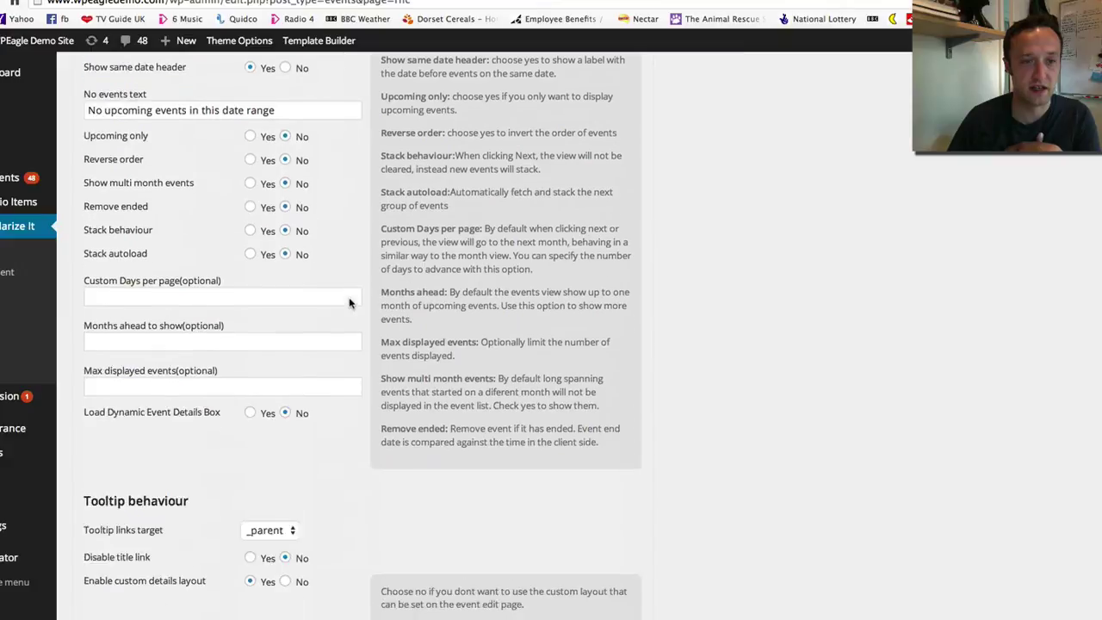
scroll(349, 302, "down", 10)
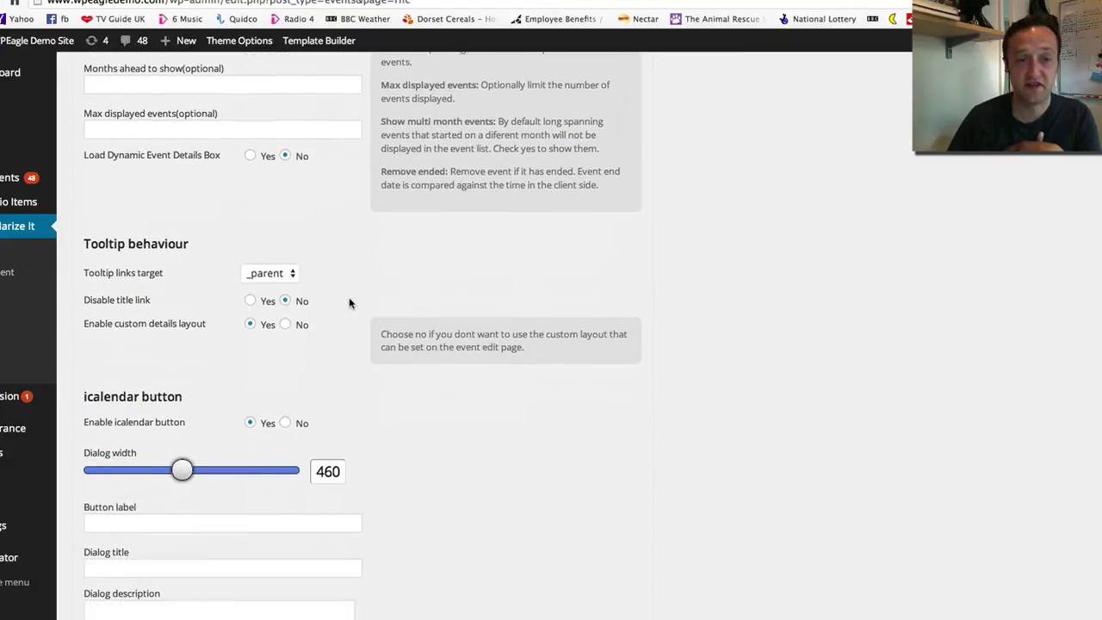
scroll(349, 303, "down", 12)
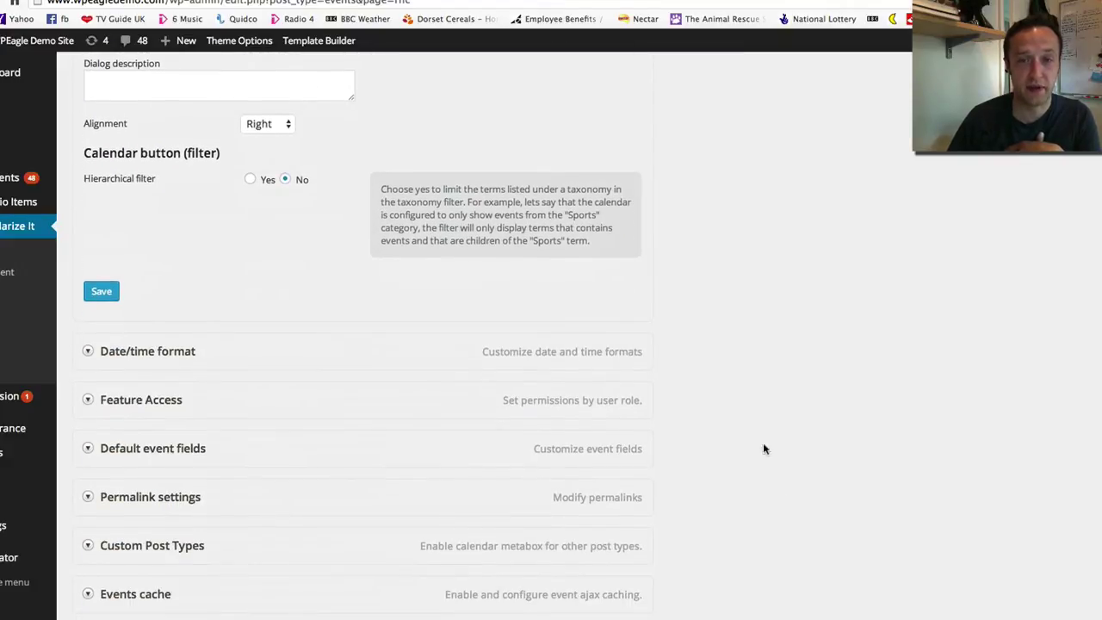
Set Permalink Forced rewrite rules to Yes, save, and return to the Calendar page
left_click(148, 438)
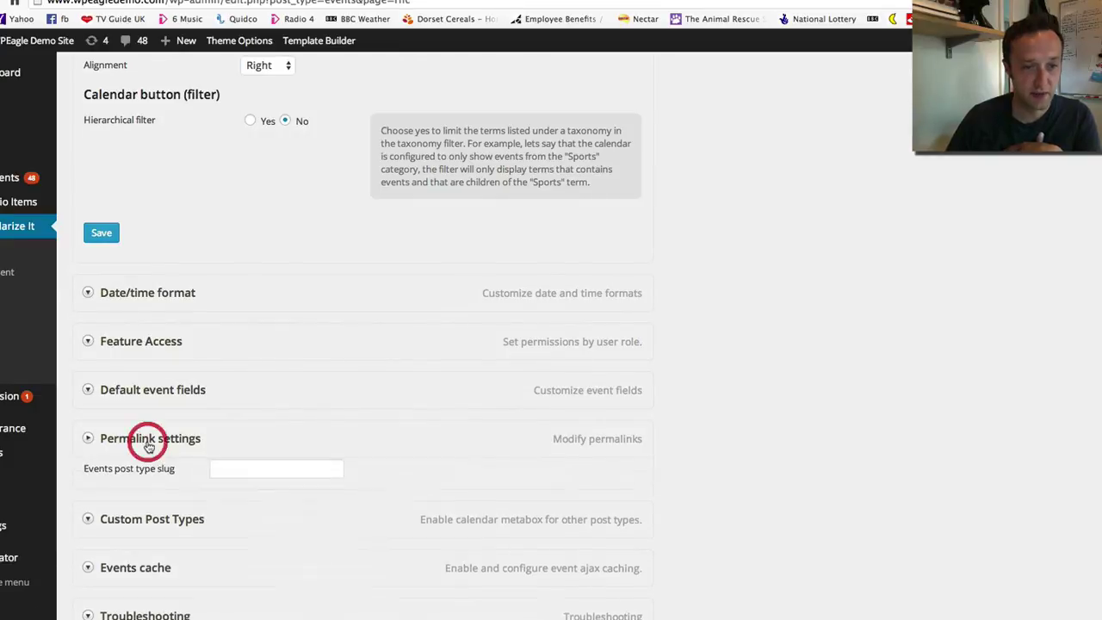
scroll(319, 441, "down", 5)
scroll(318, 441, "up", 1)
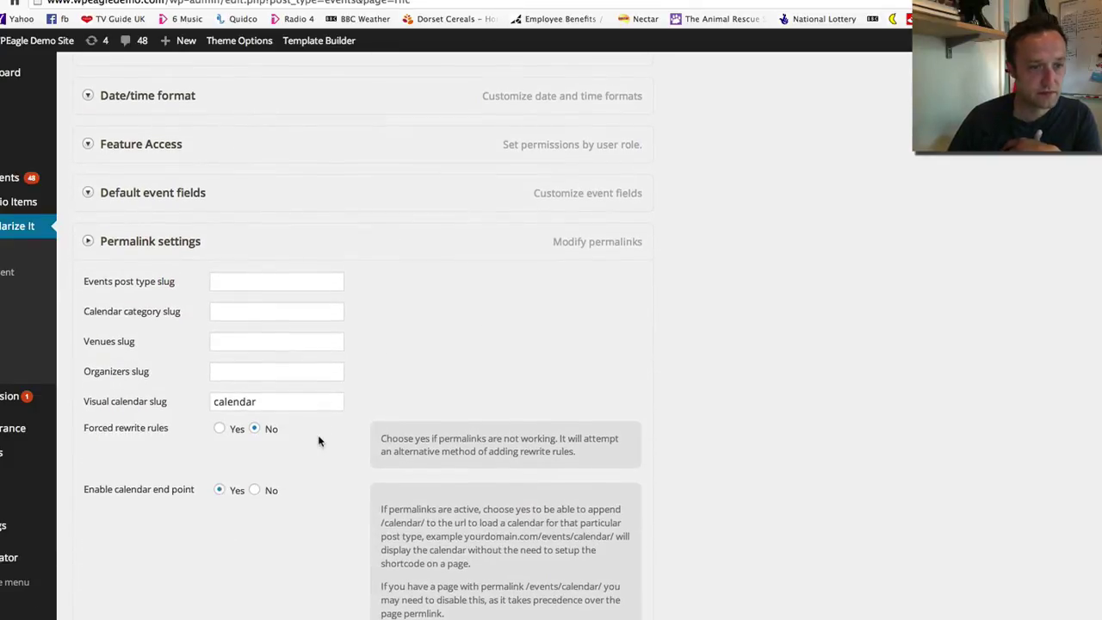
left_click(220, 430)
scroll(315, 450, "down", 10)
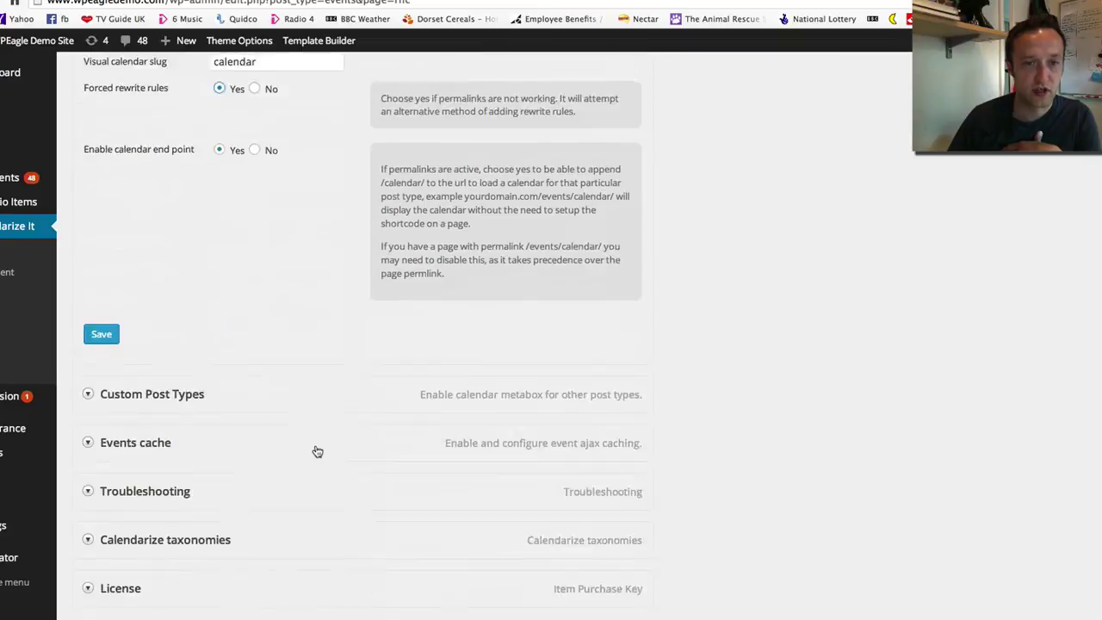
left_click(116, 258)
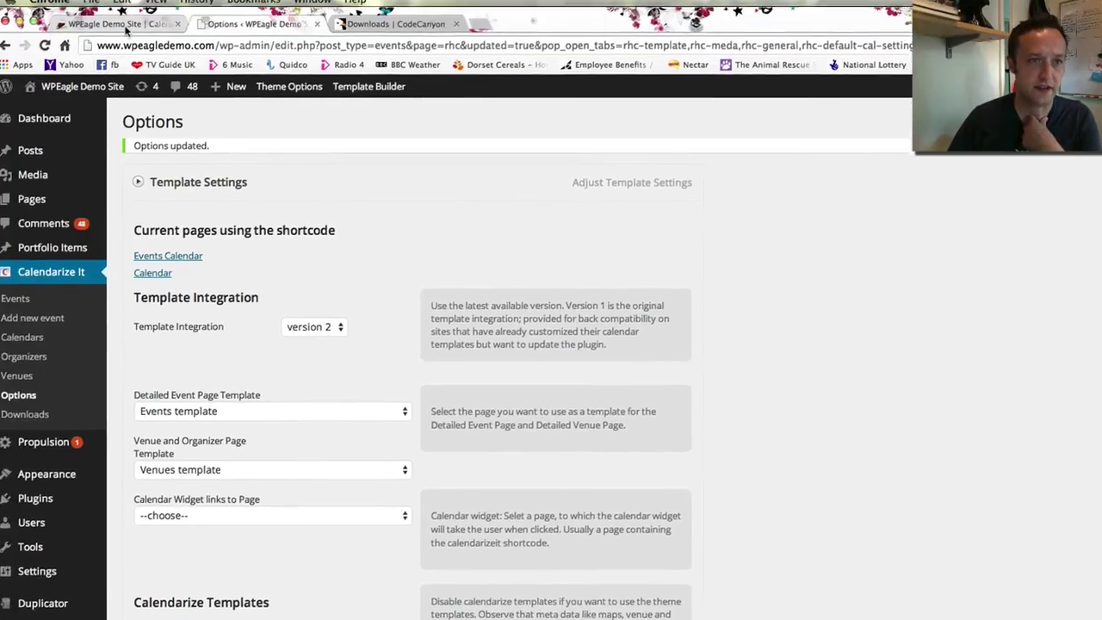
left_click(121, 32)
Open the Monday Club event from the calendar and check its still-empty Venue Details box
scroll(270, 195, "down", 2)
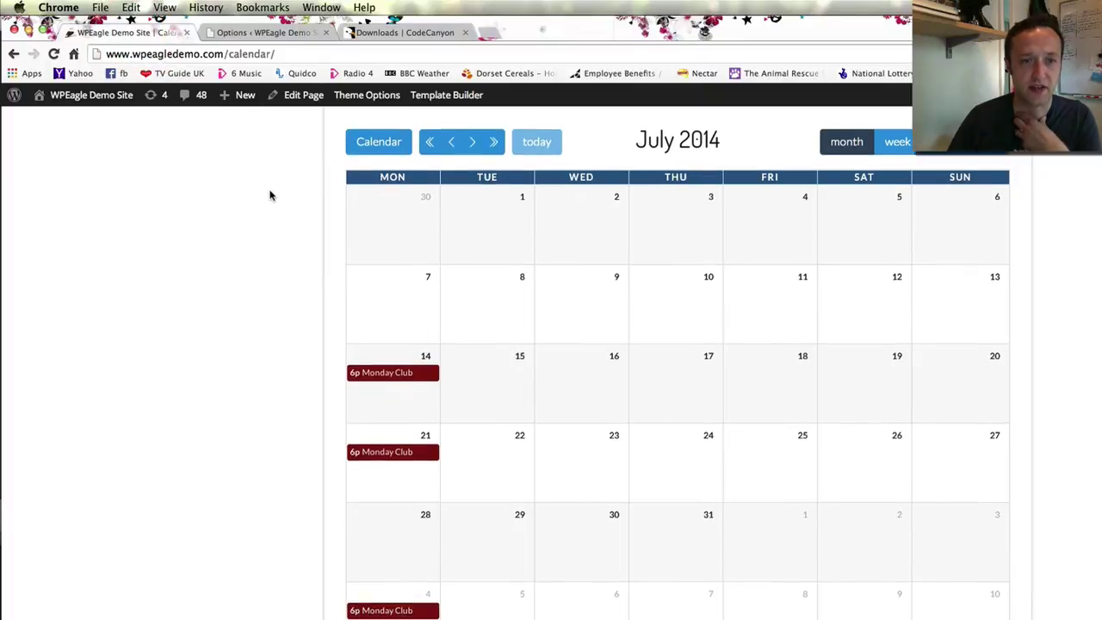
left_click(391, 362)
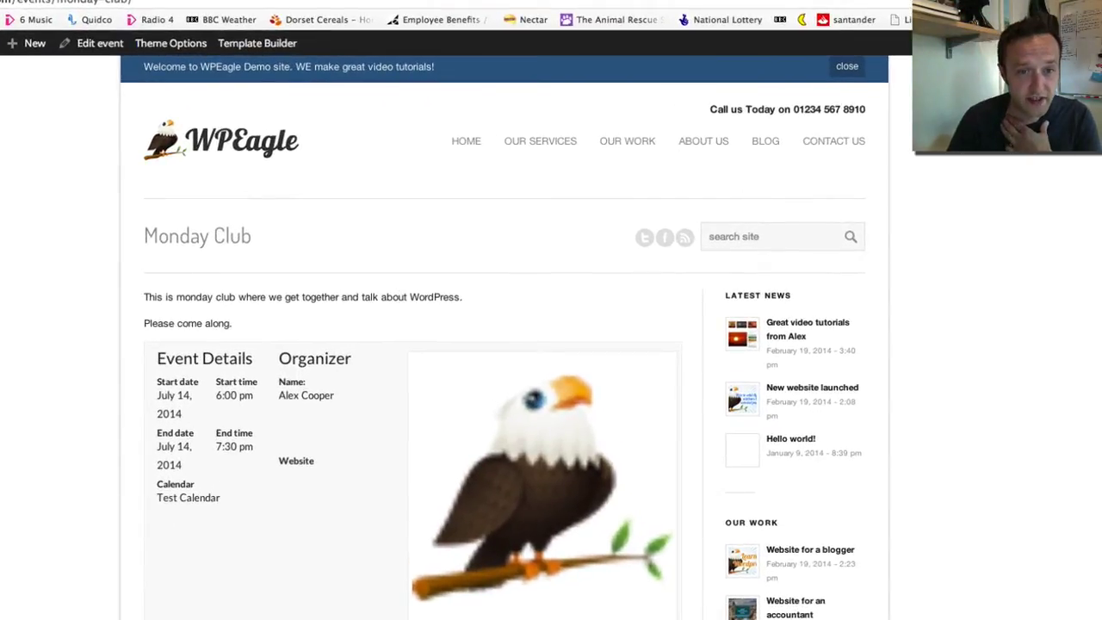
scroll(278, 364, "down", 5)
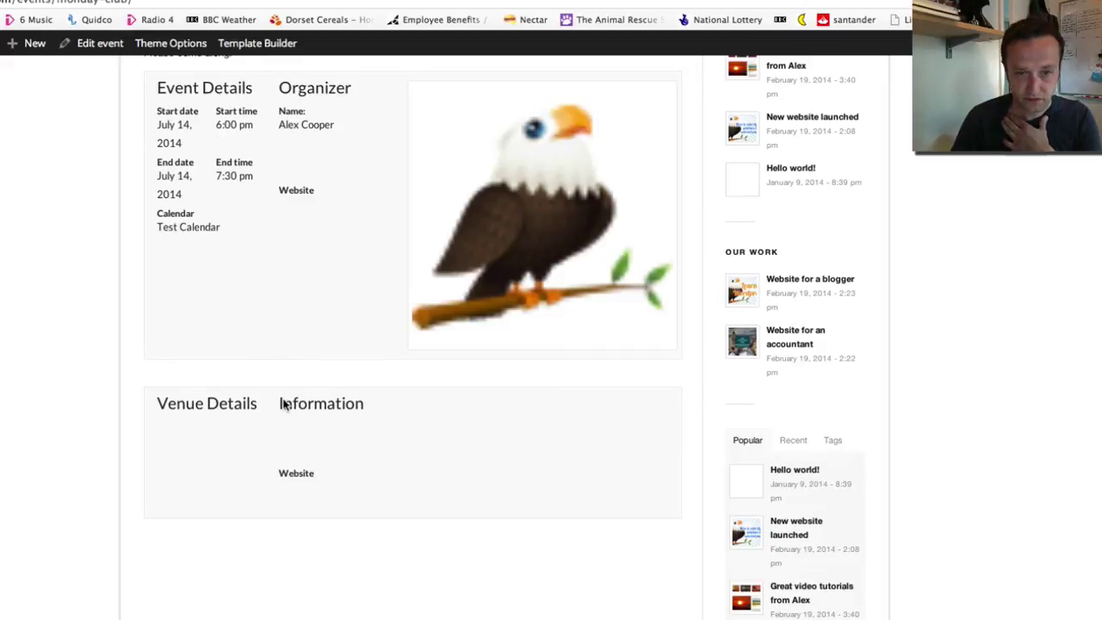
scroll(383, 433, "down", 1)
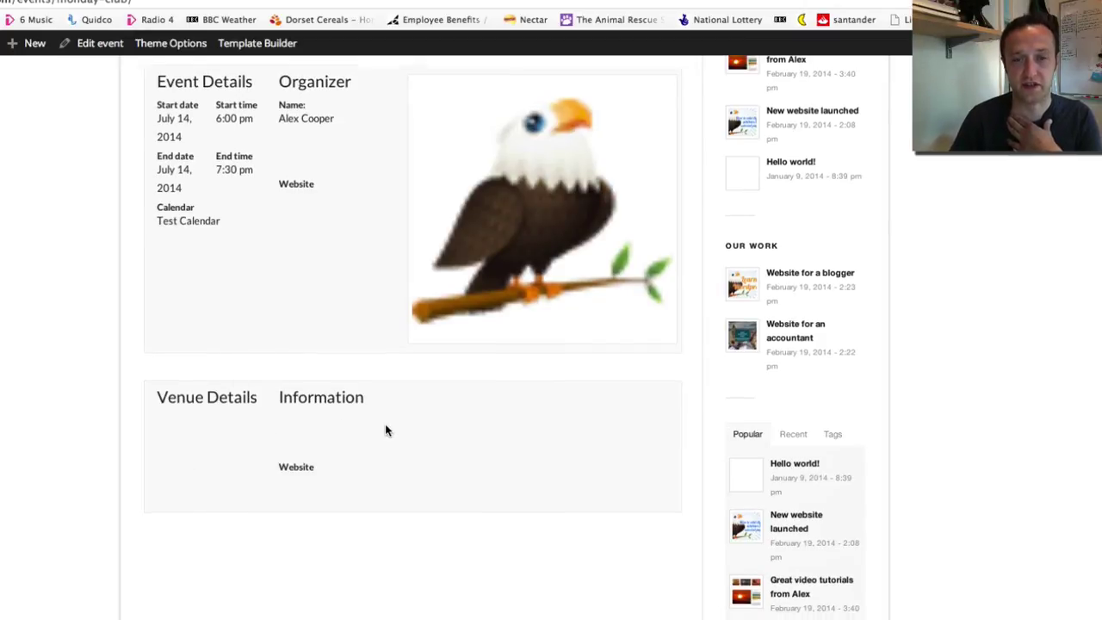
scroll(364, 425, "up", 3)
scroll(251, 473, "down", 1)
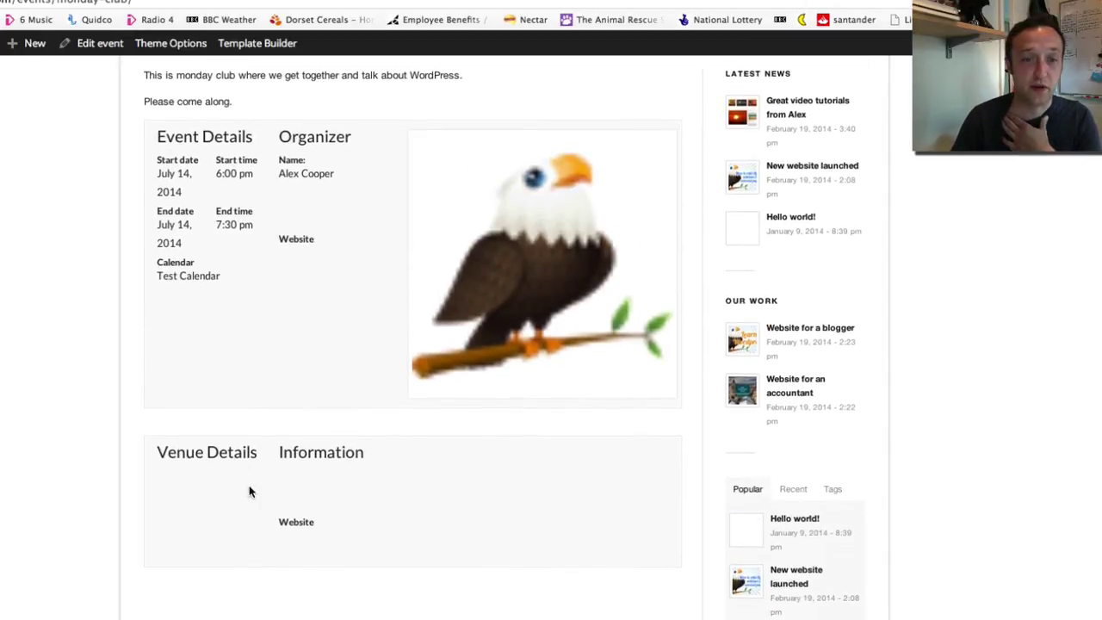
scroll(296, 487, "up", 3)
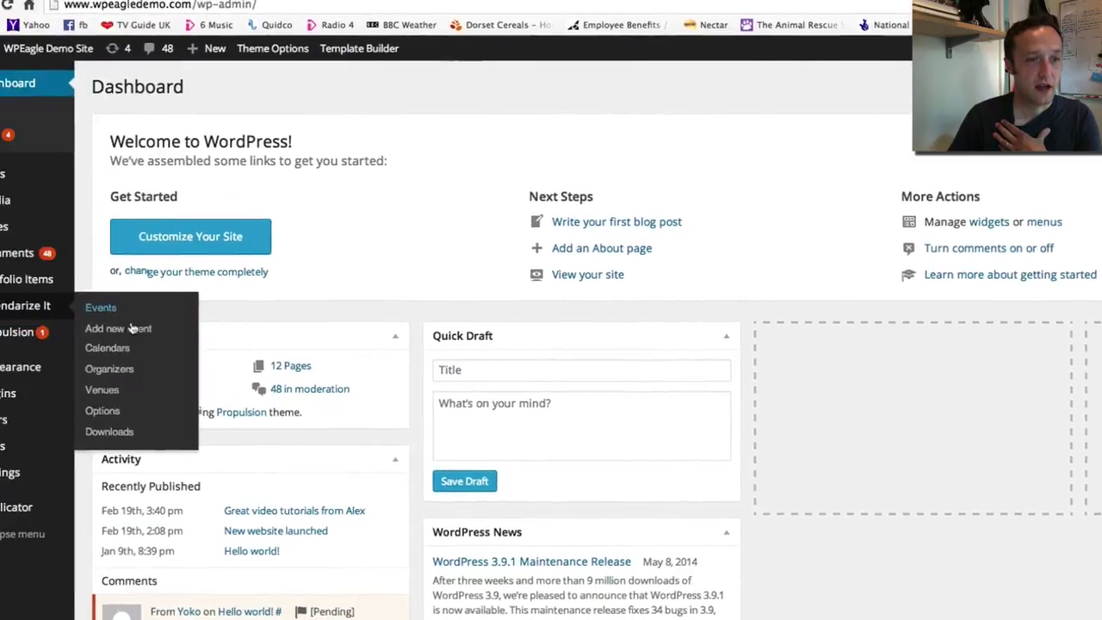
Open the WPEagle Towers venue from the venues list for editing
left_click(179, 394)
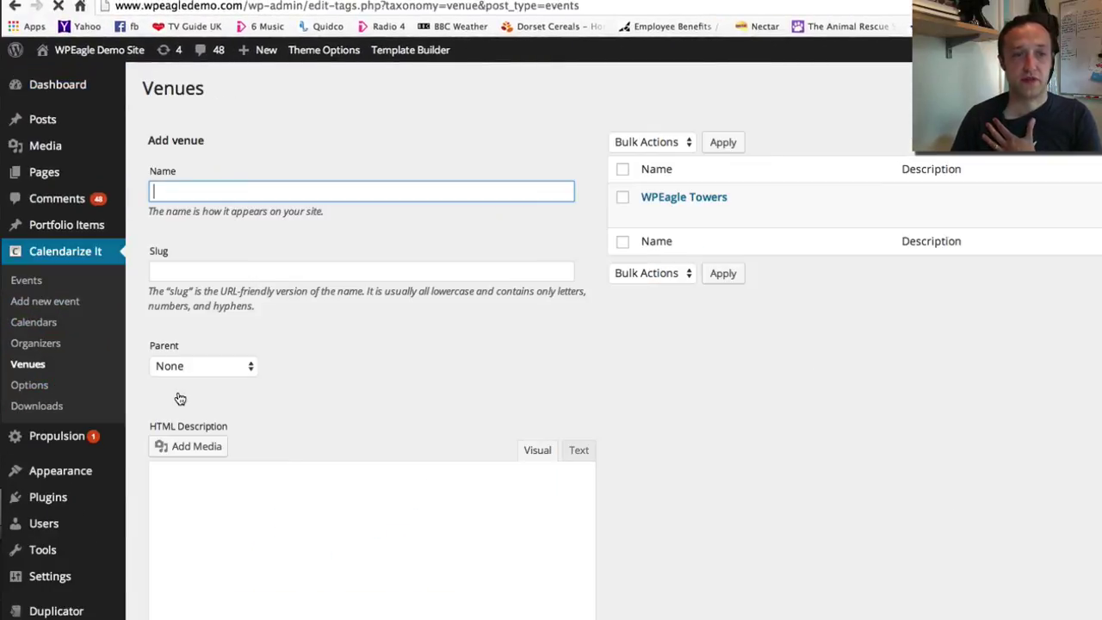
left_click(684, 198)
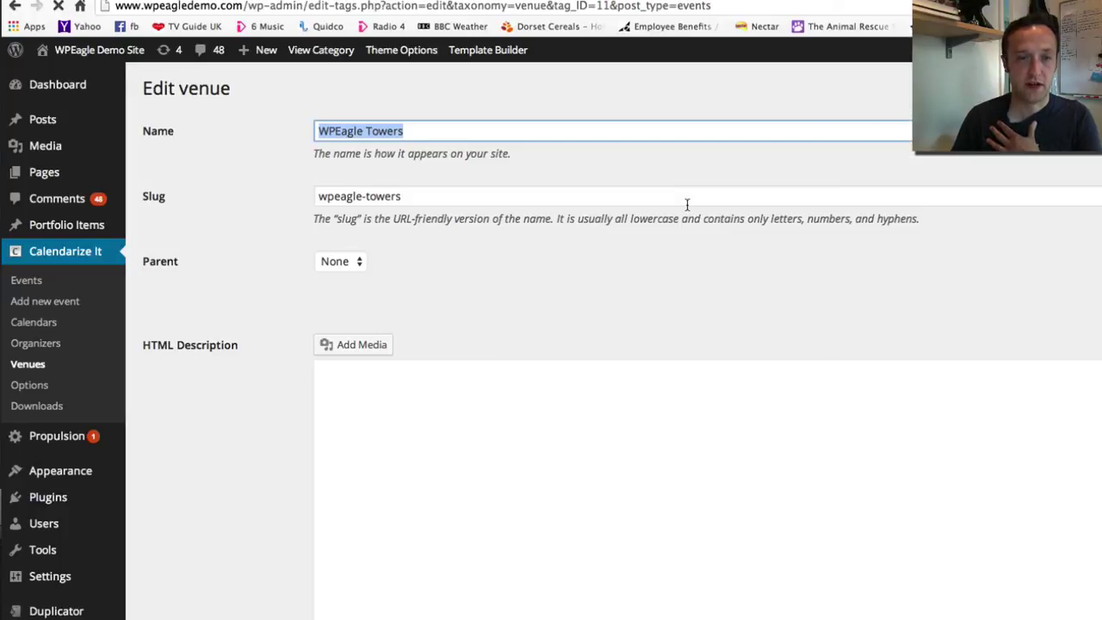
scroll(517, 336, "down", 3)
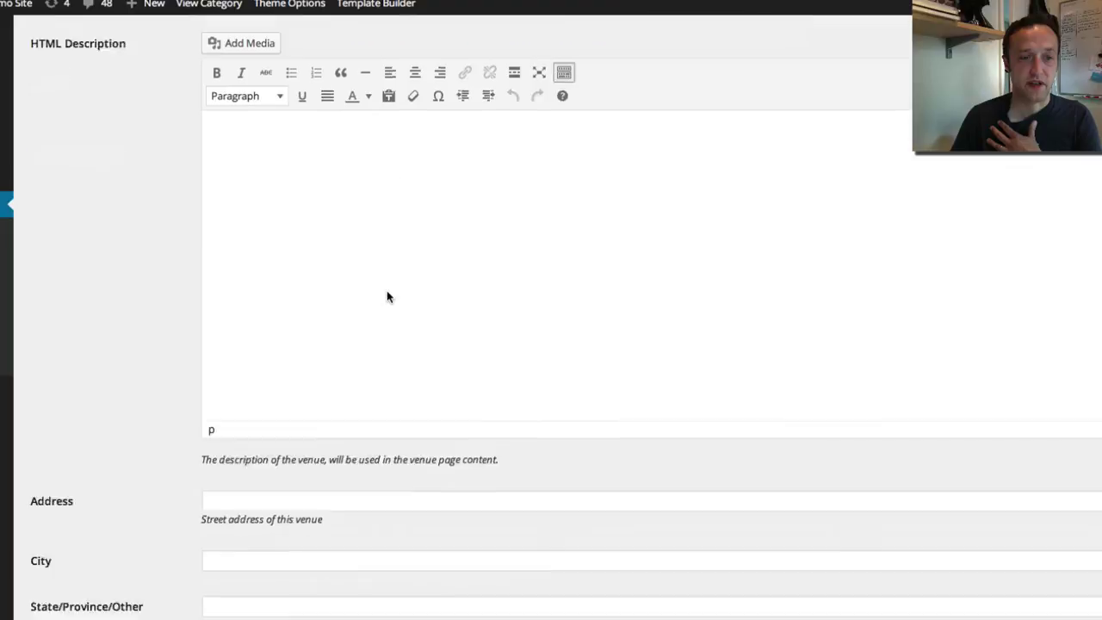
scroll(388, 295, "up", 3)
Write the venue description 'WP Eagle towers is a really good venue.'
left_click(606, 437)
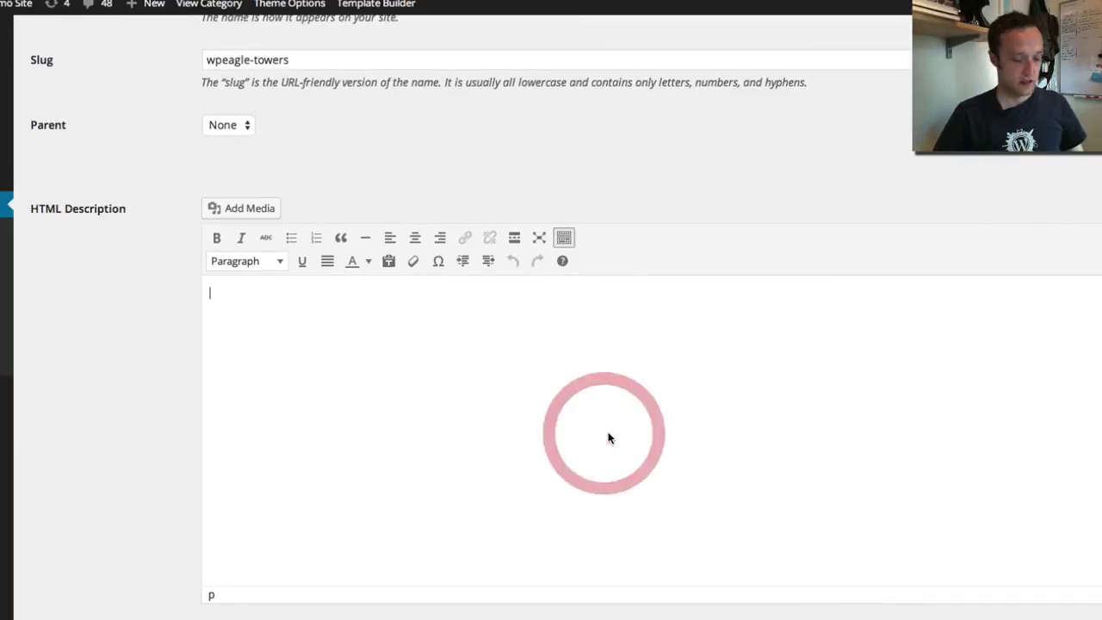
type("W")
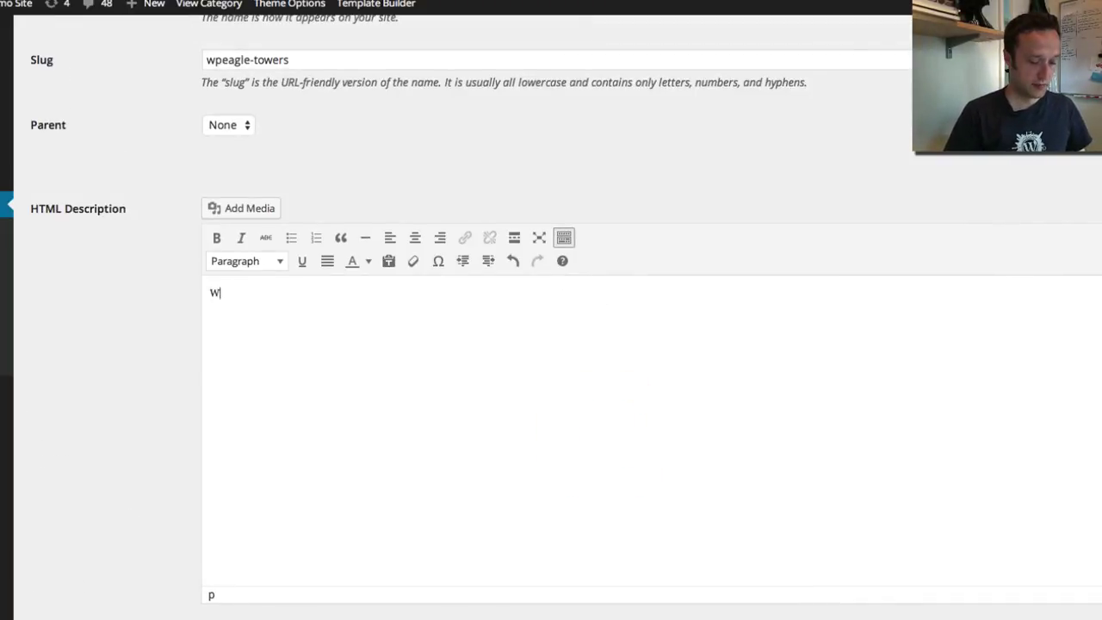
type("P Eagle towers ")
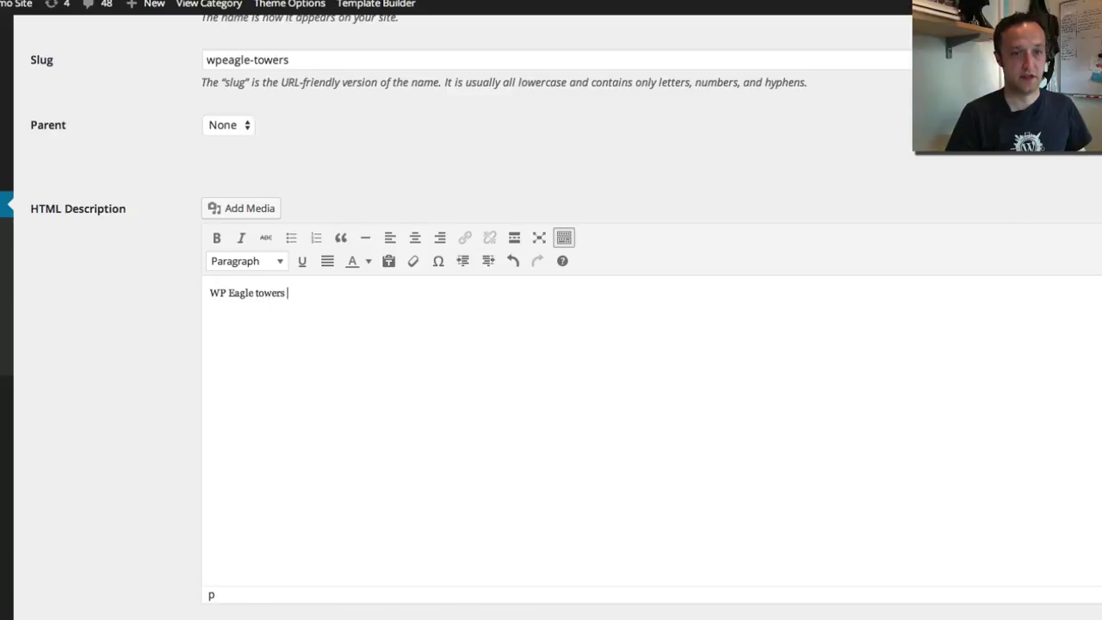
type("ia a really good venue.")
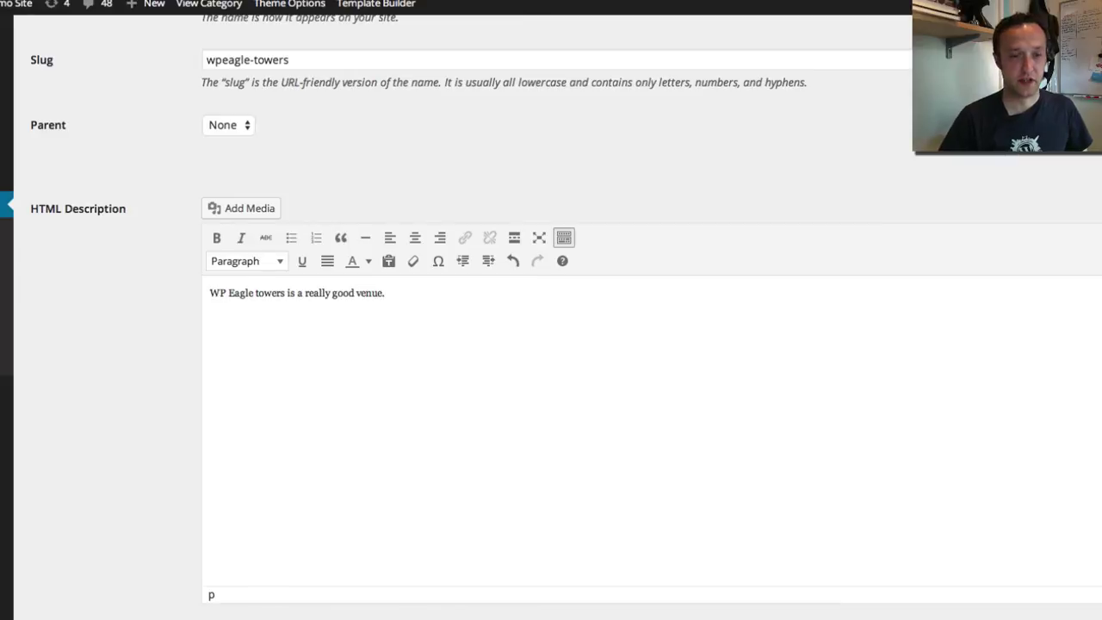
scroll(563, 470, "down", 5)
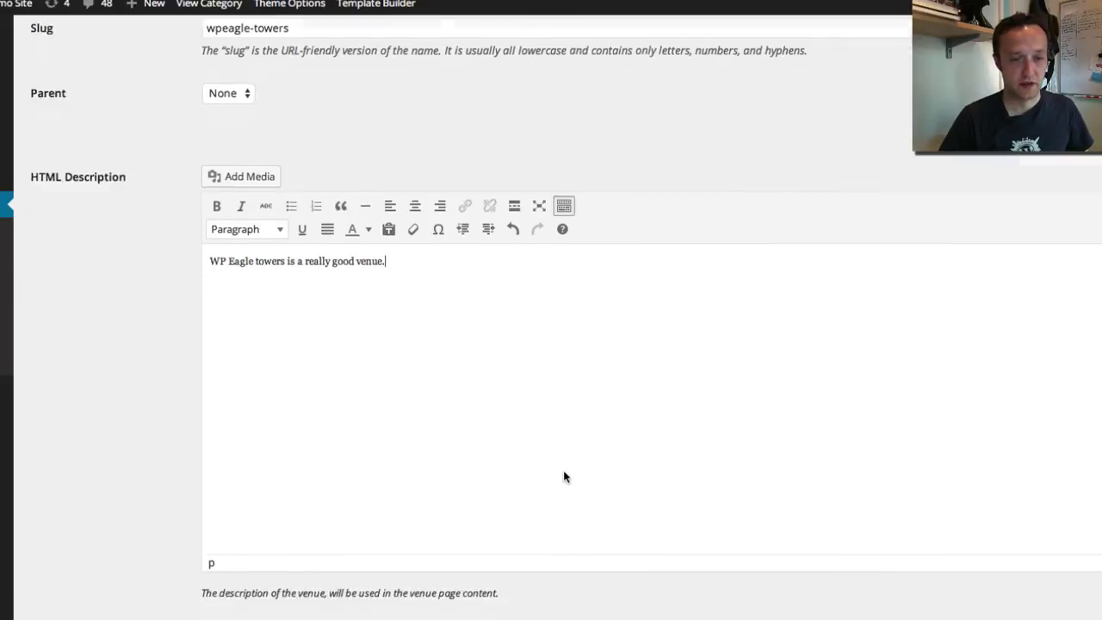
Fill in the venue's street address, city, state/province and postal code
left_click(276, 349)
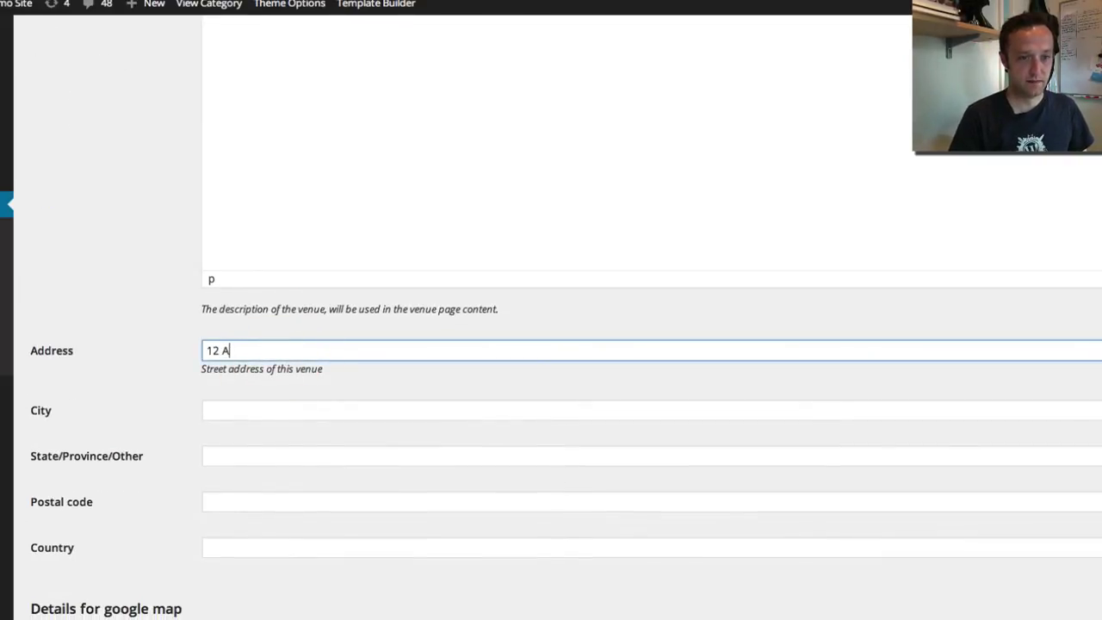
type("12 A Place")
key("Tab")
type("Som")
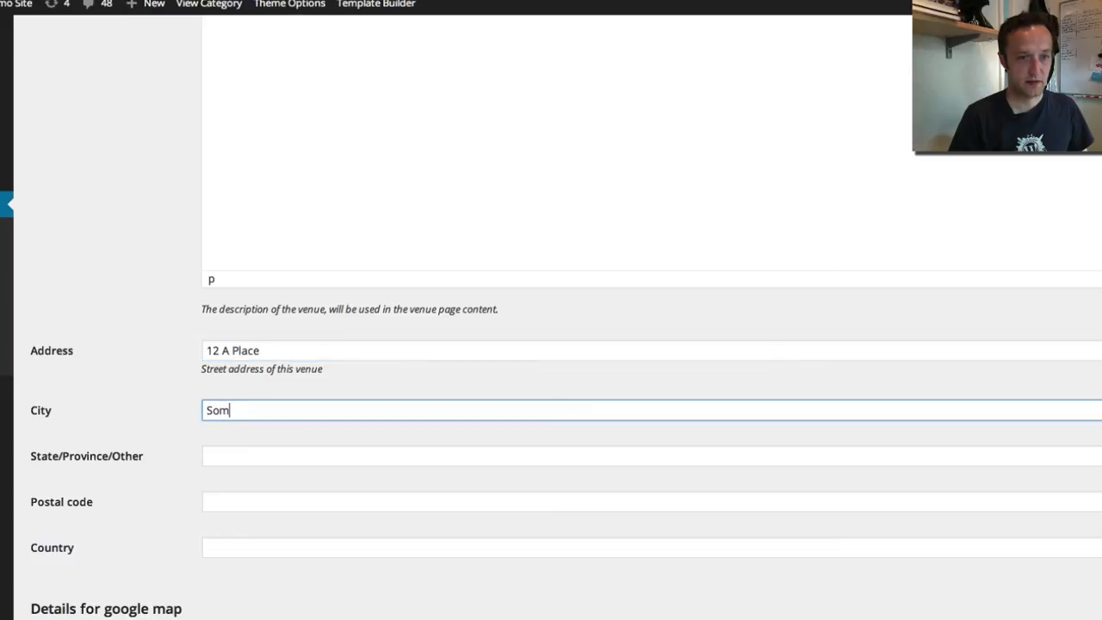
key("Tab")
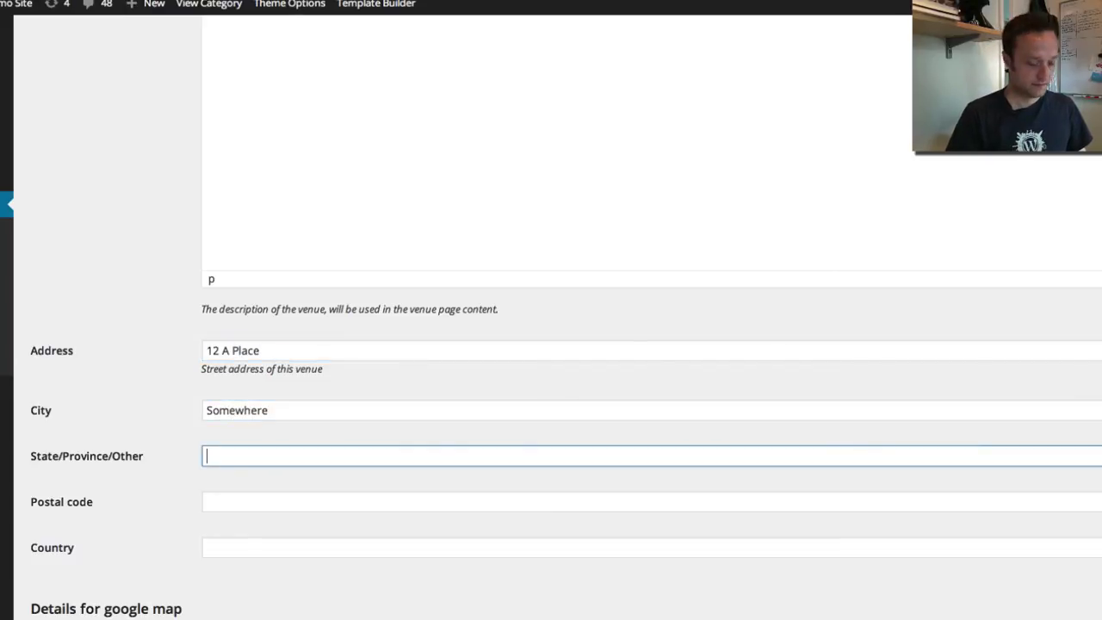
type("In The World")
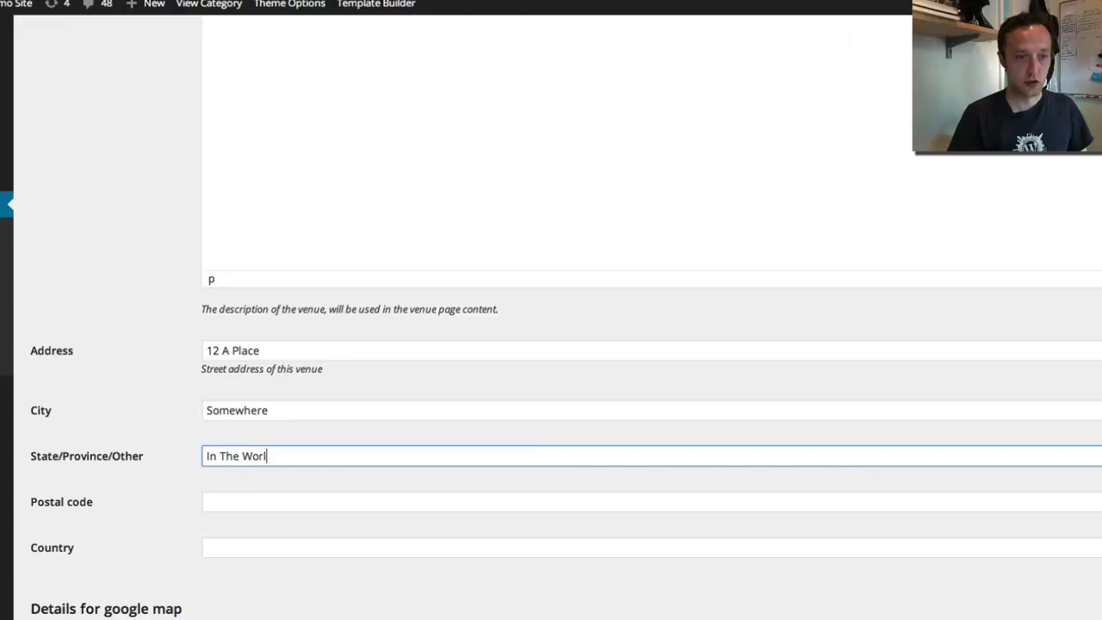
key("Tab")
type("12534562")
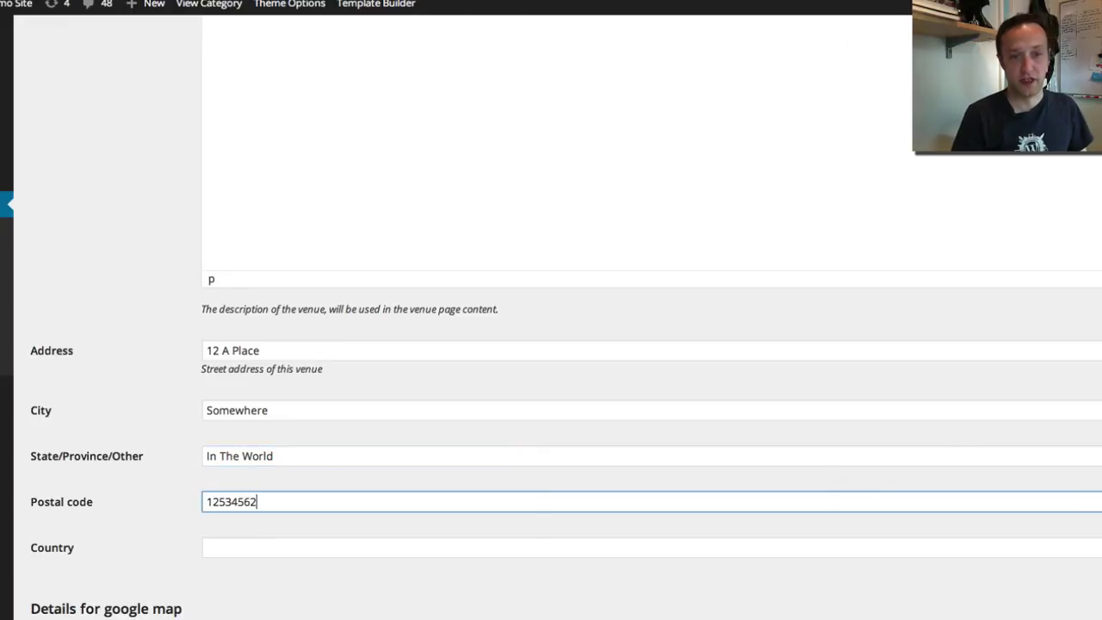
key("Tab")
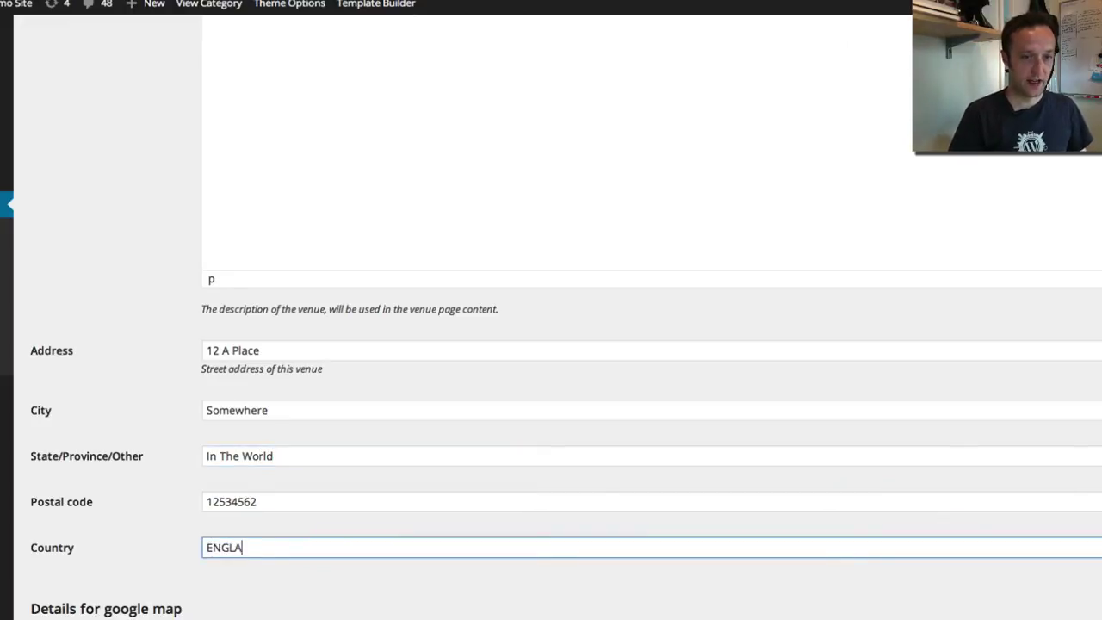
Enter the venue's Google map address and phone number
scroll(300, 364, "down", 4)
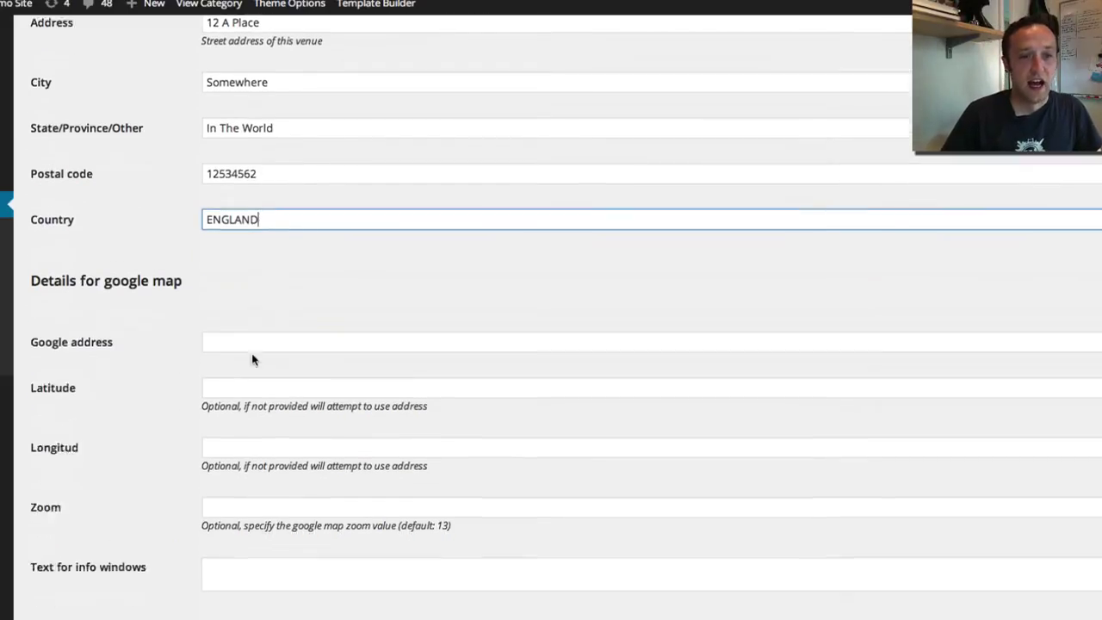
scroll(230, 311, "down", 1)
left_click(226, 311)
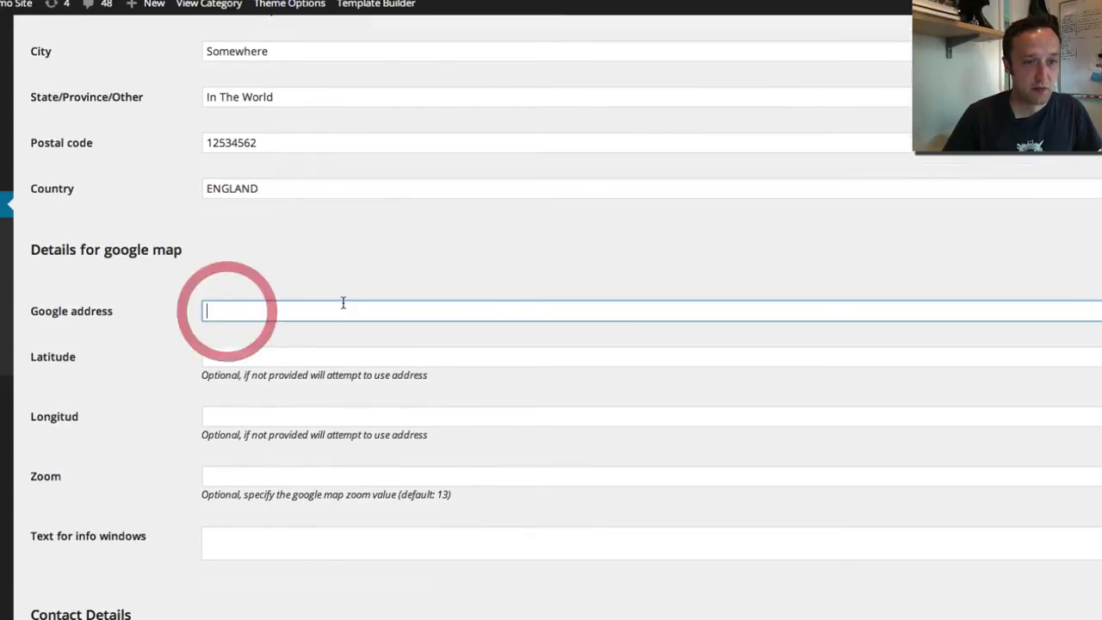
scroll(342, 305, "down", 2)
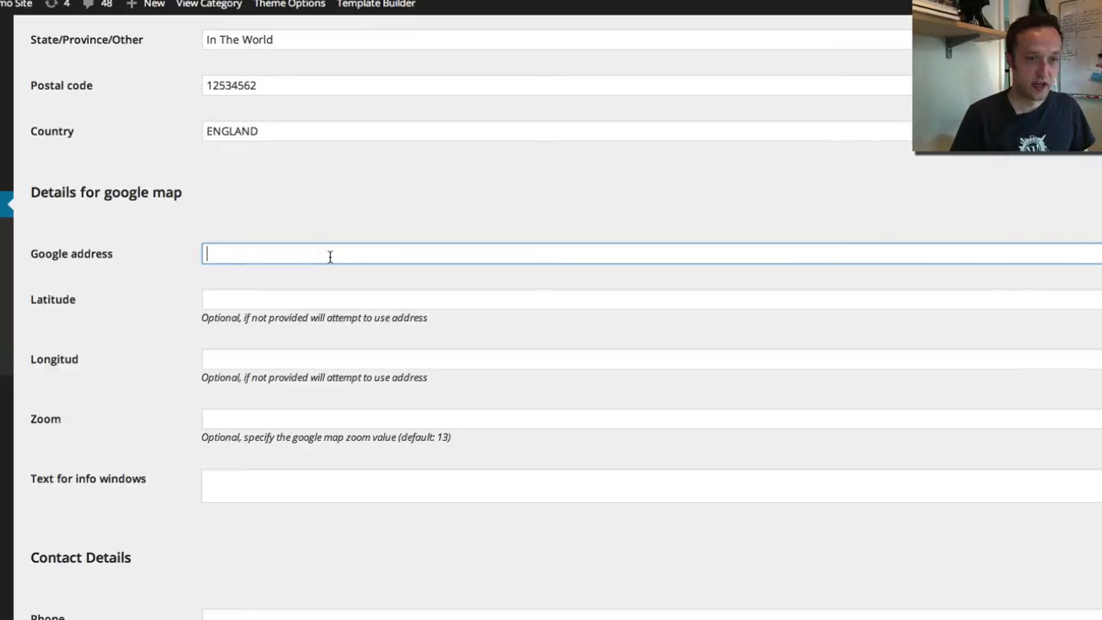
type("1")
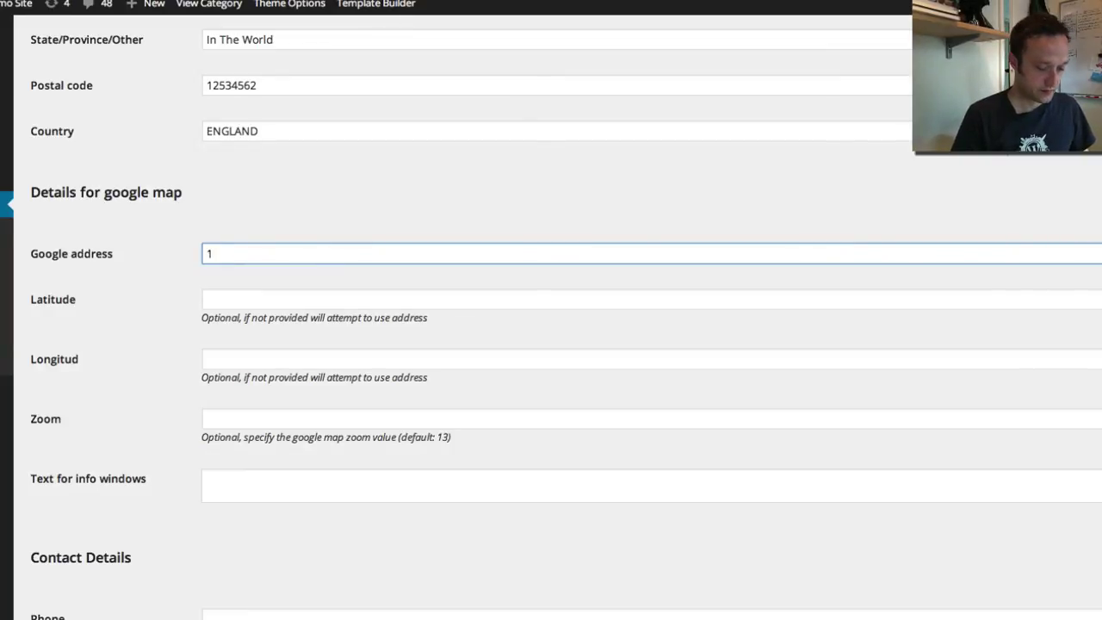
type("0 downing street")
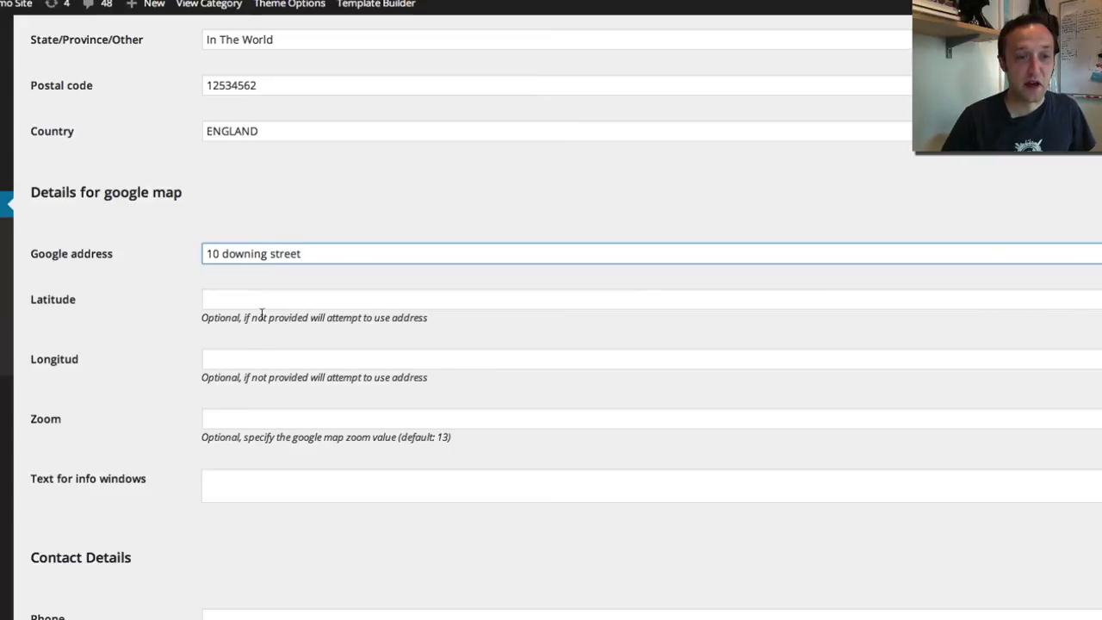
scroll(261, 314, "down", 5)
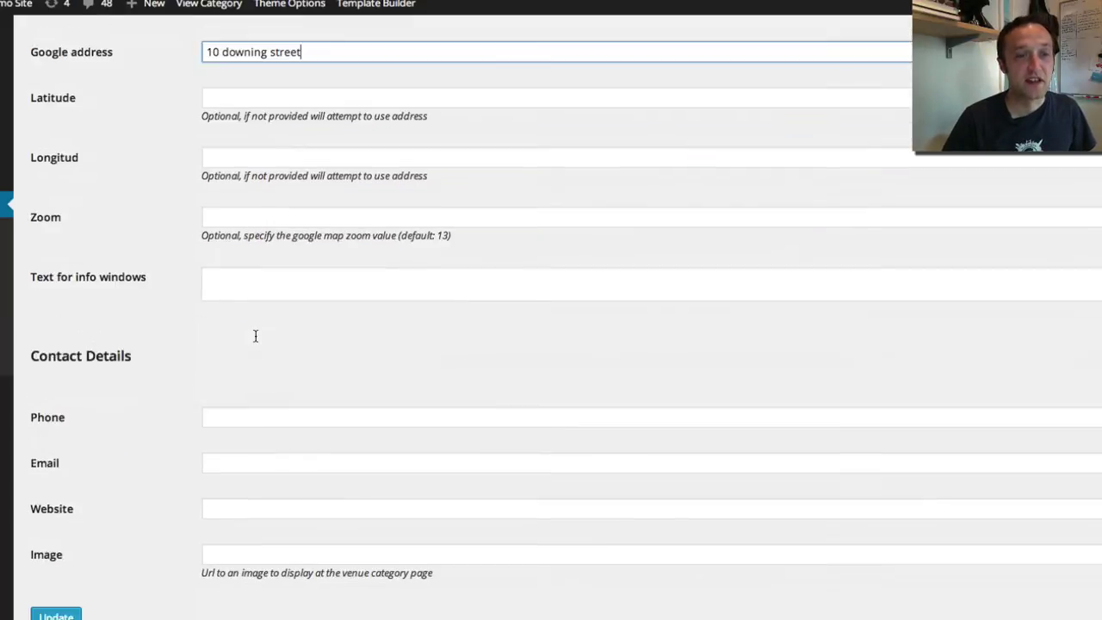
left_click(266, 395)
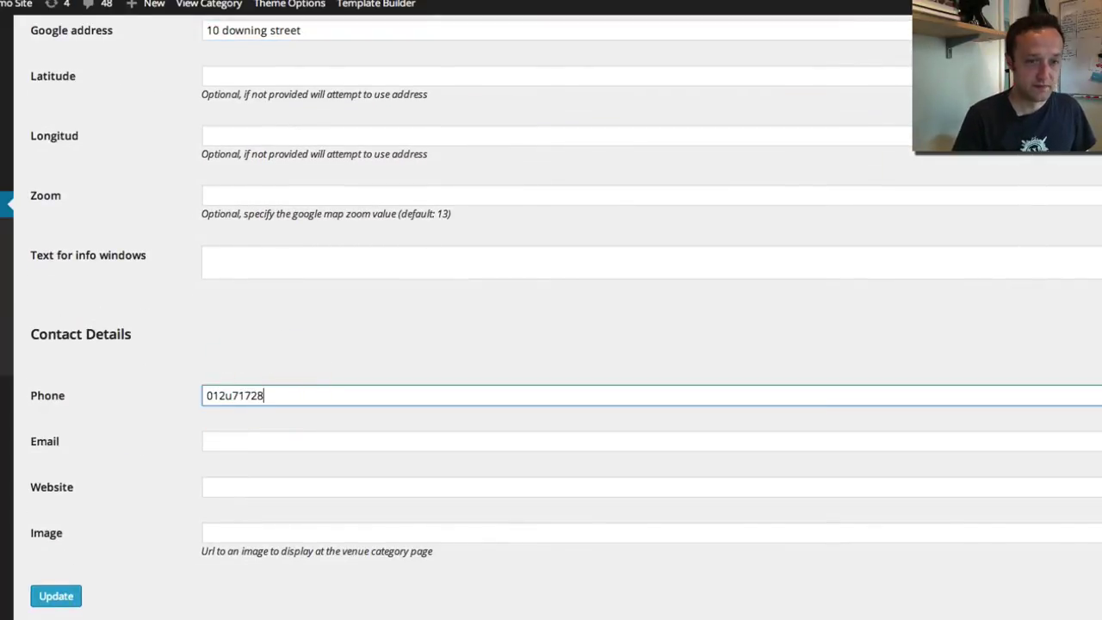
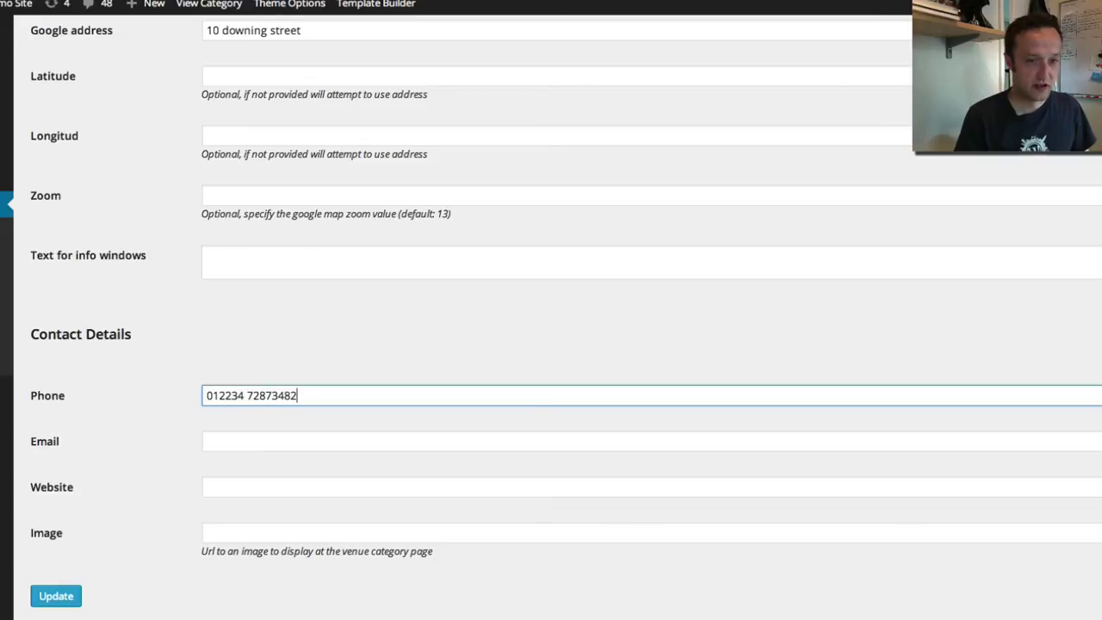
left_click(344, 441)
type("a")
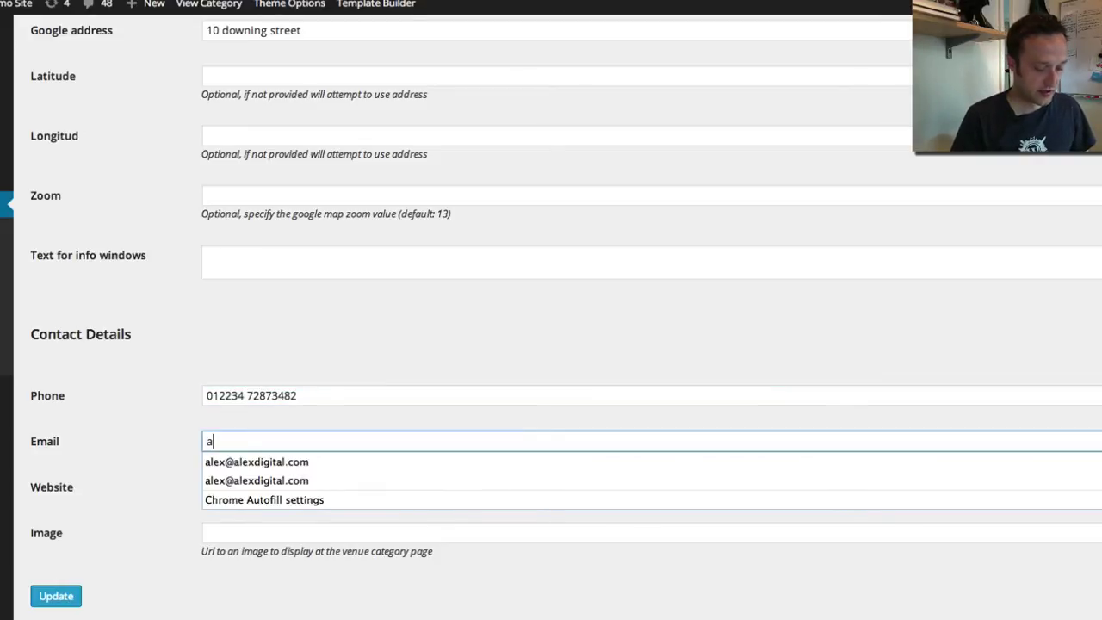
key("BackSpace")
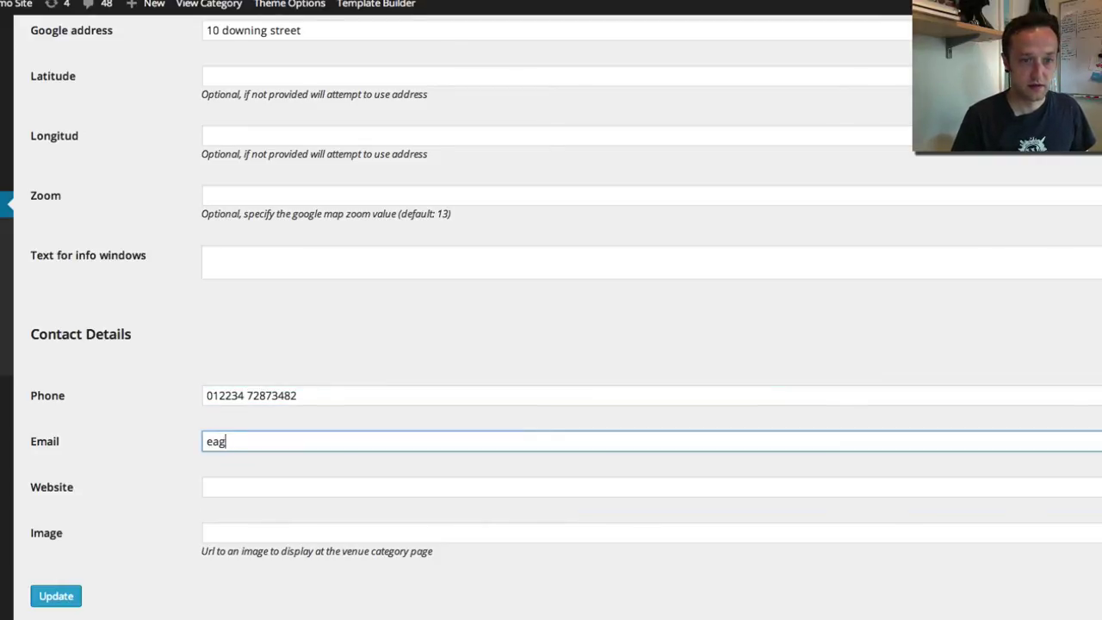
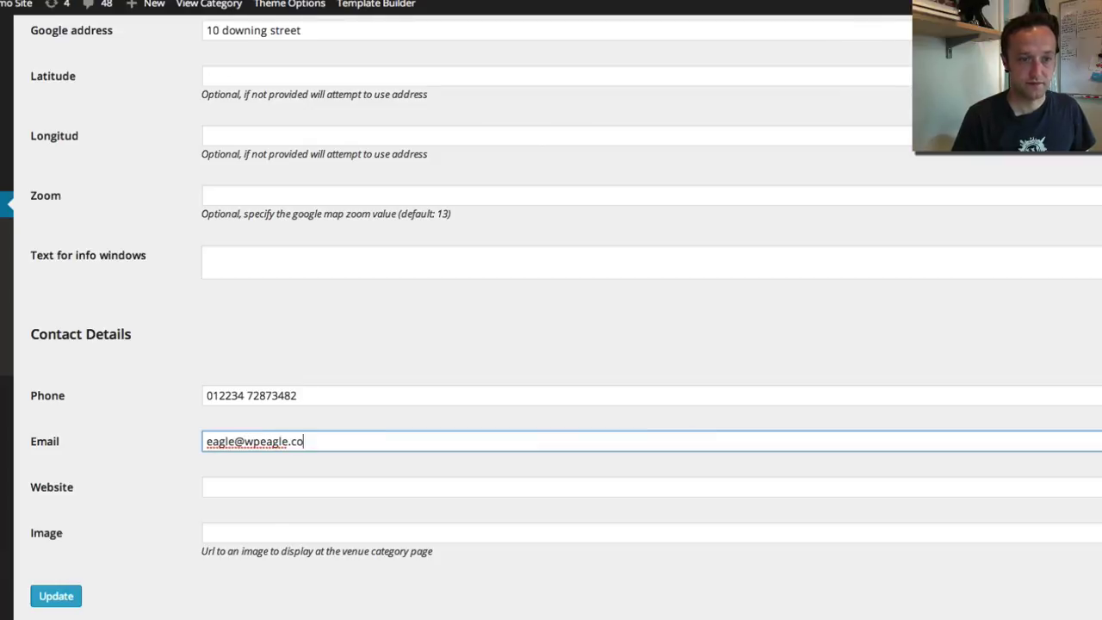
key("Tab")
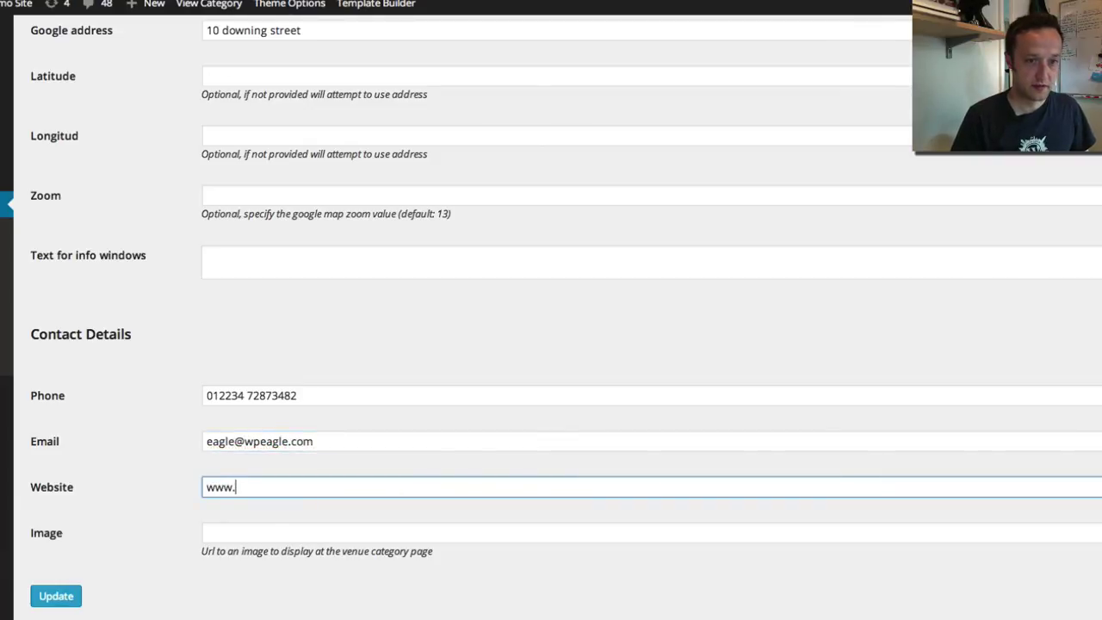
type("www.wpeagle.com")
key("Tab")
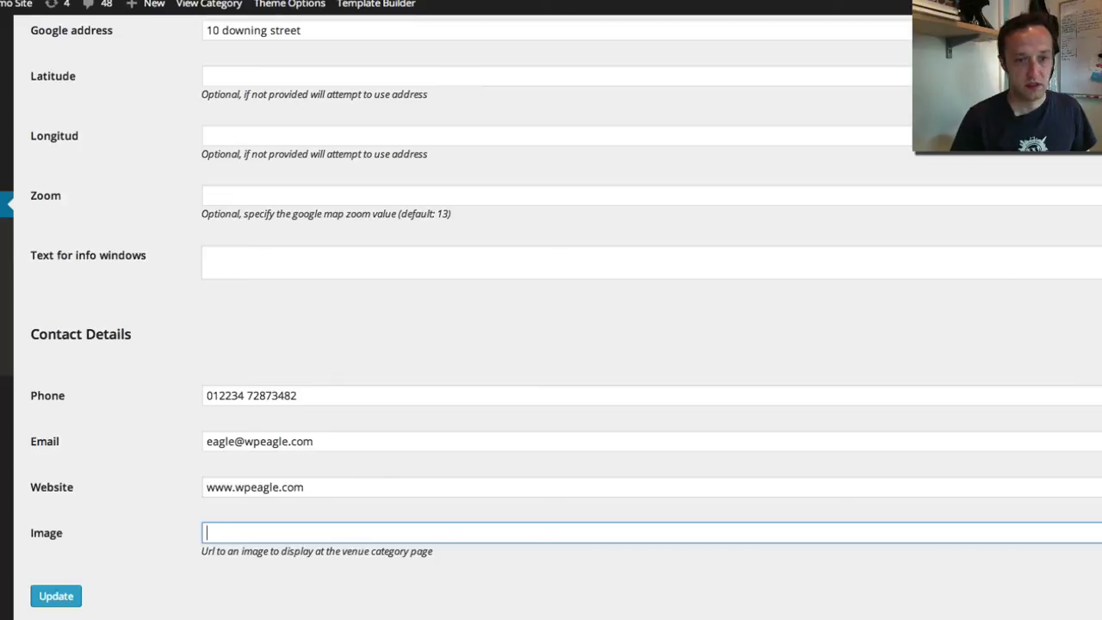
scroll(281, 458, "down", 1)
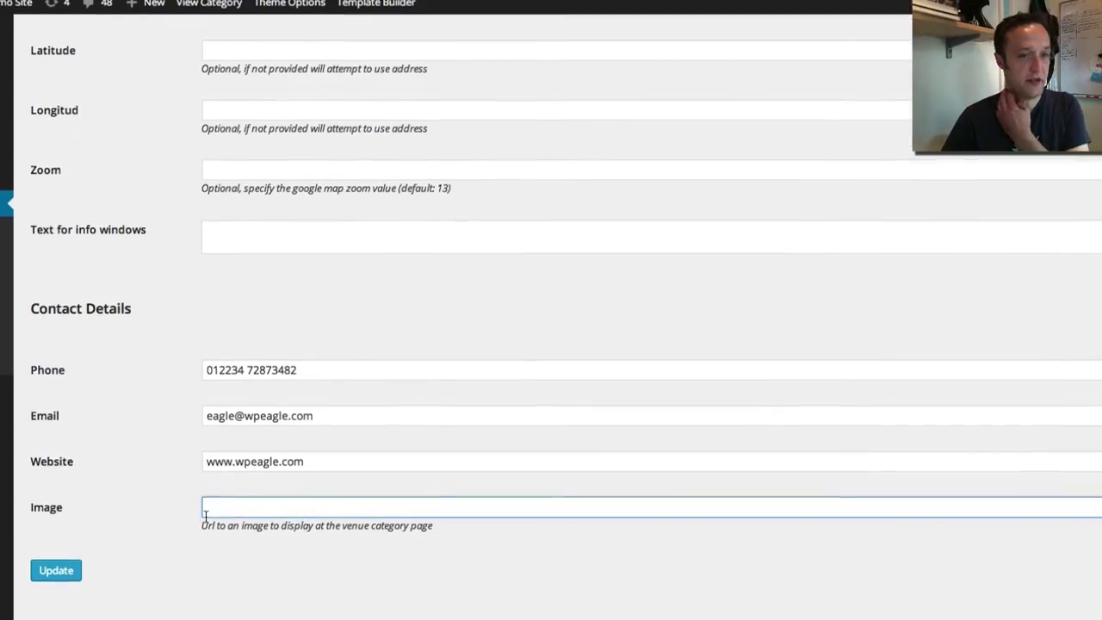
left_click(47, 573)
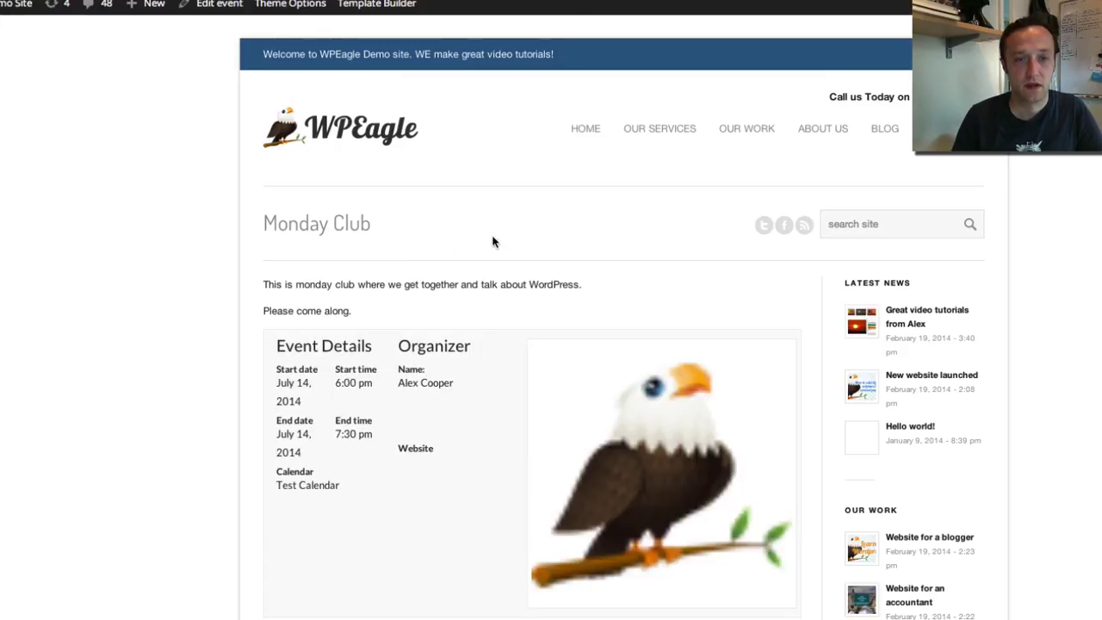
Scroll the live Monday Club event page to view the filled Venue Details box and map
scroll(492, 242, "down", 5)
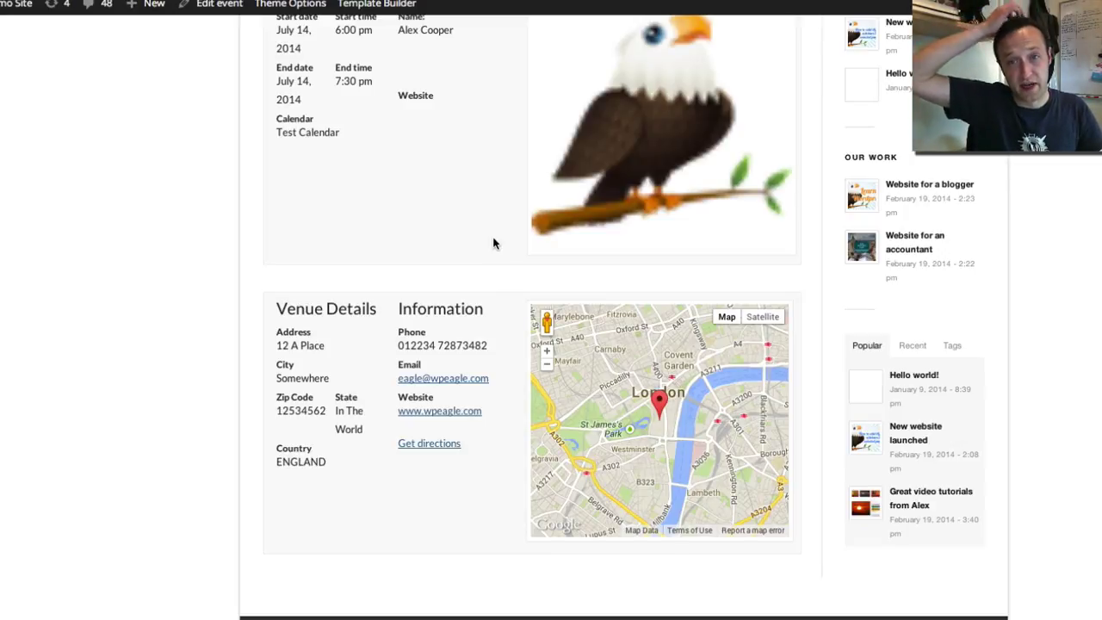
scroll(492, 243, "up", 3)
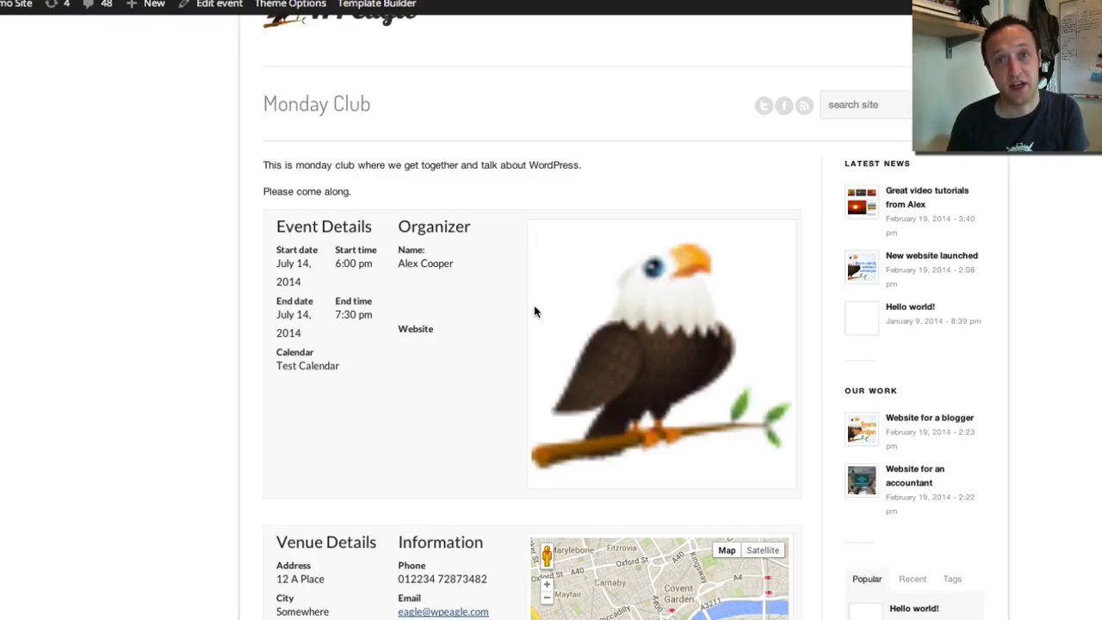
Open the event's eagle image in the enlarged lightbox view
left_click(534, 312)
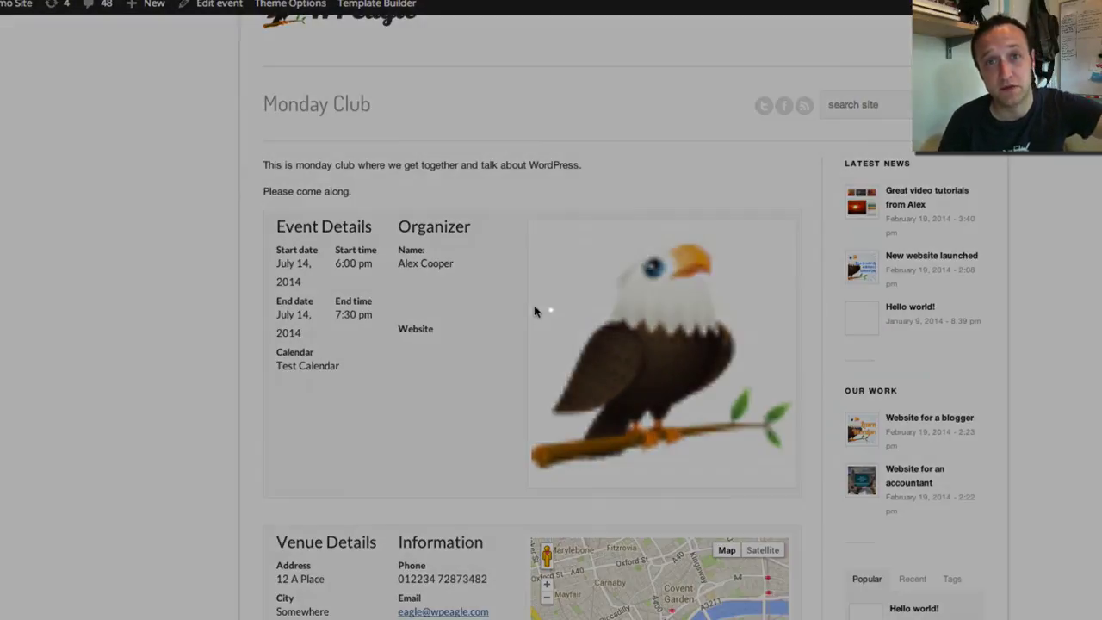